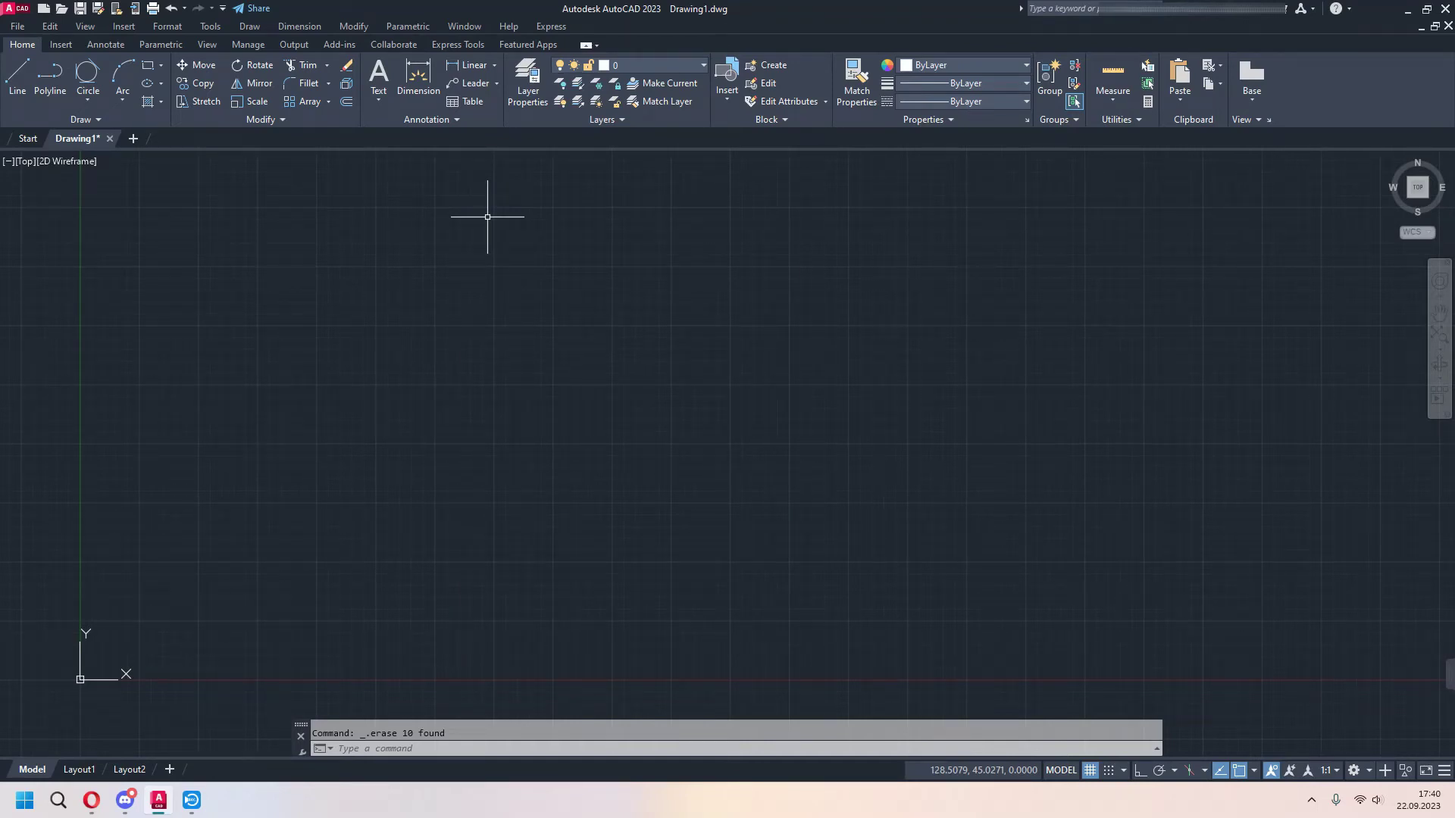
Draw a 200 by 100 rectangle with REC from a clicked first corner.
{"action": "left_click", "coordinate": [161, 66]}
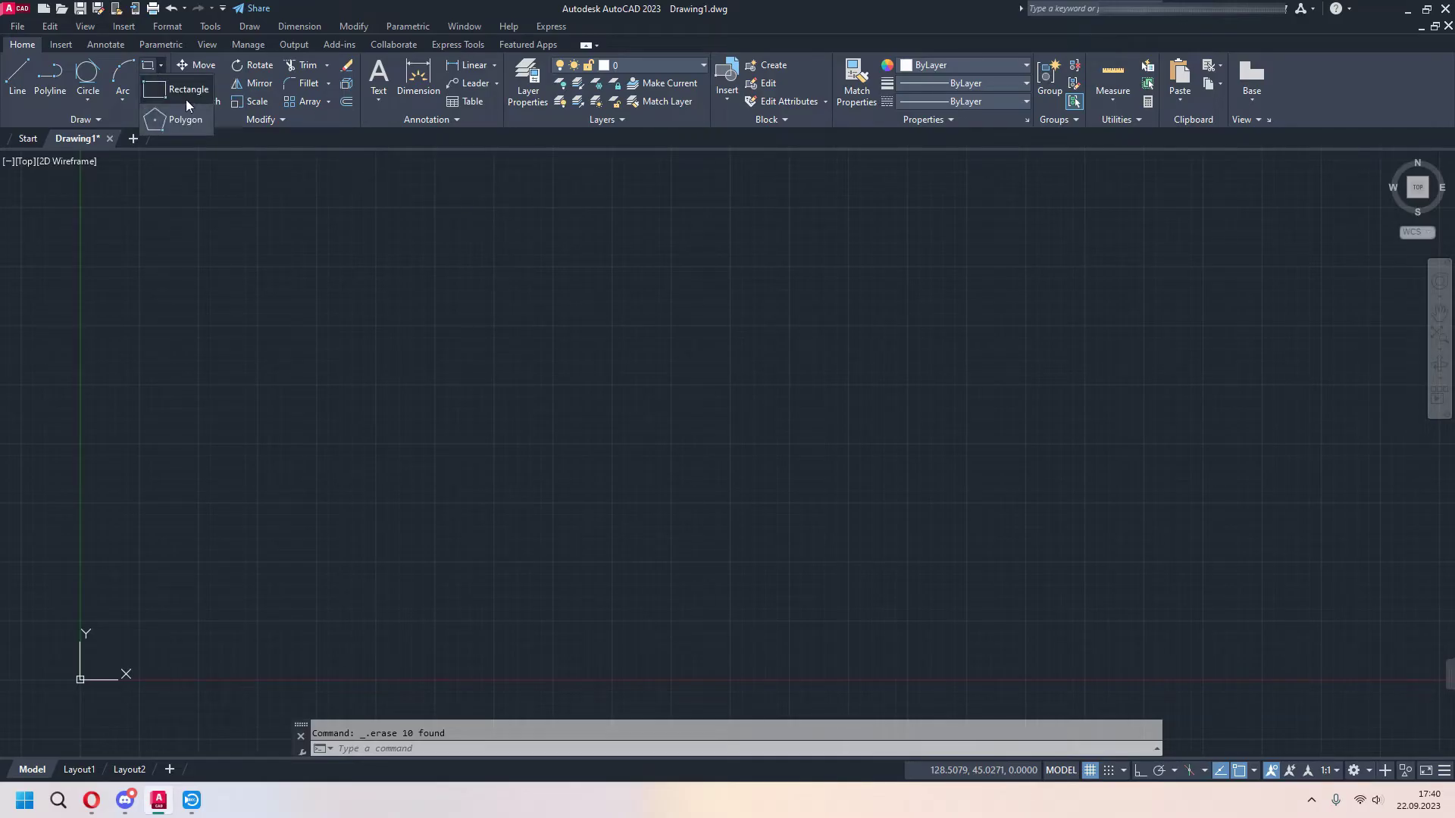
{"action": "left_click", "coordinate": [506, 372]}
{"action": "type", "text": "R"}
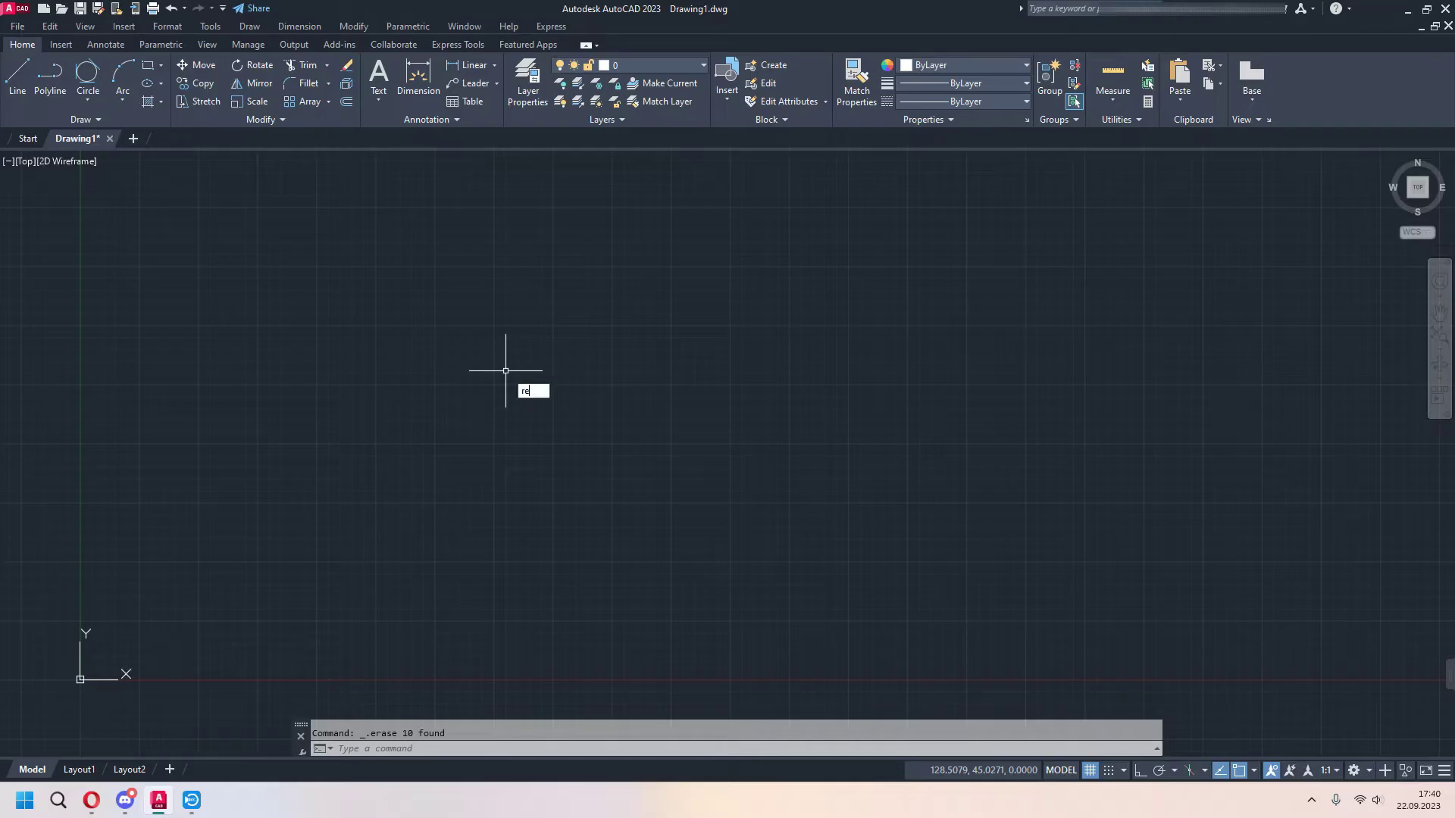
{"action": "type", "text": "EC"}
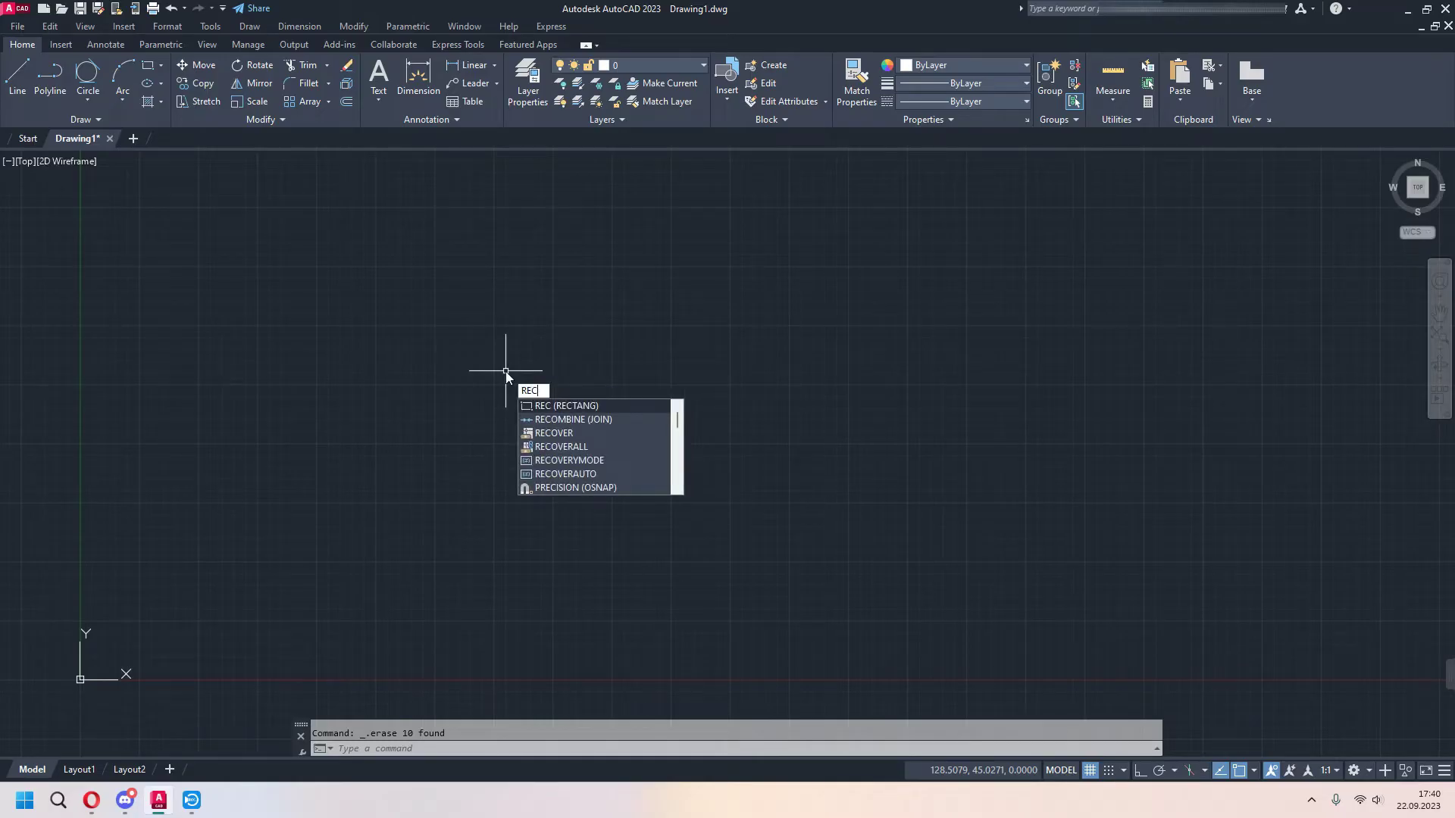
{"action": "key", "text": "Return"}
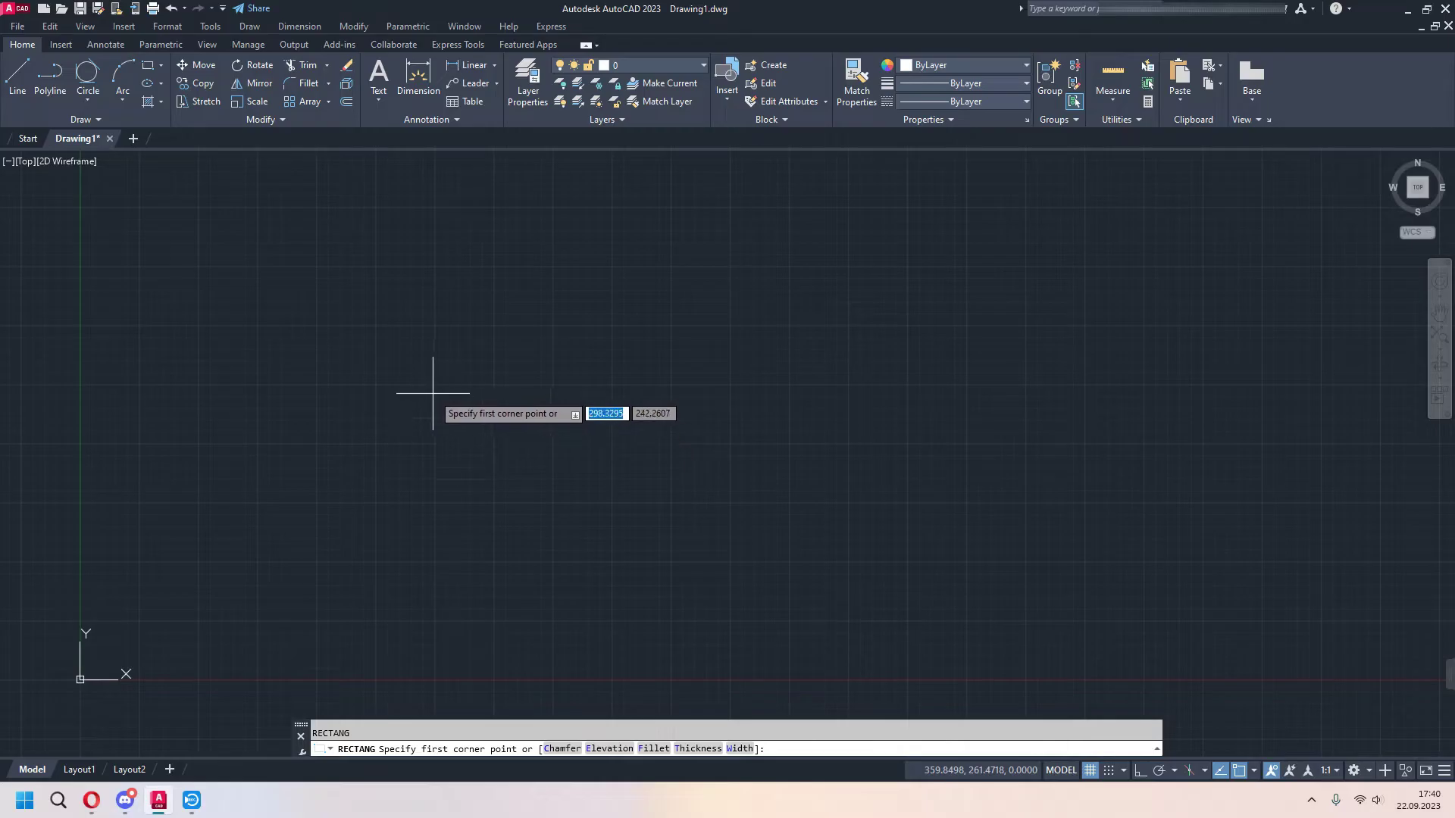
{"action": "left_click", "coordinate": [369, 499]}
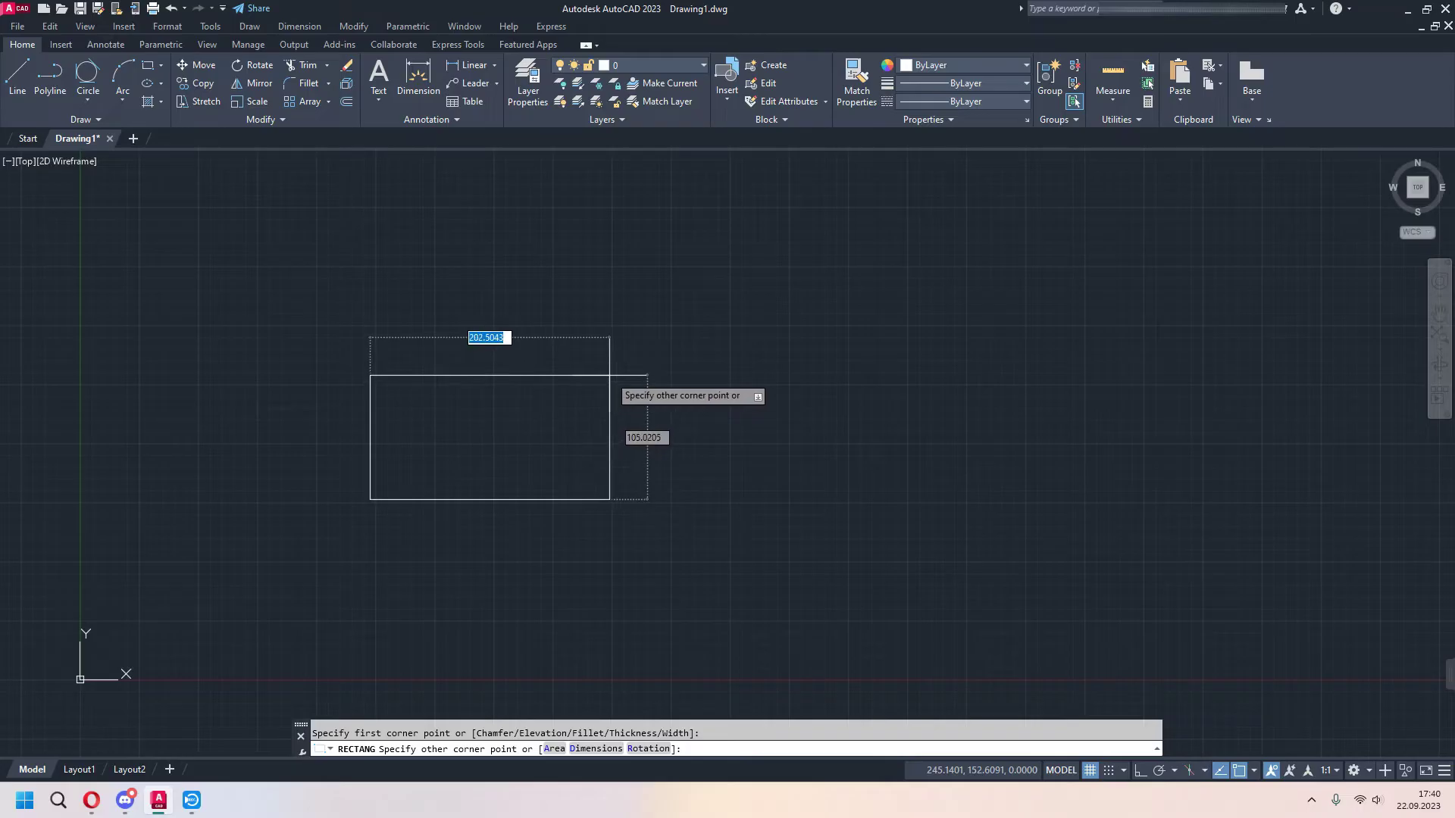
{"action": "type", "text": "200"}
{"action": "key", "text": "Tab"}
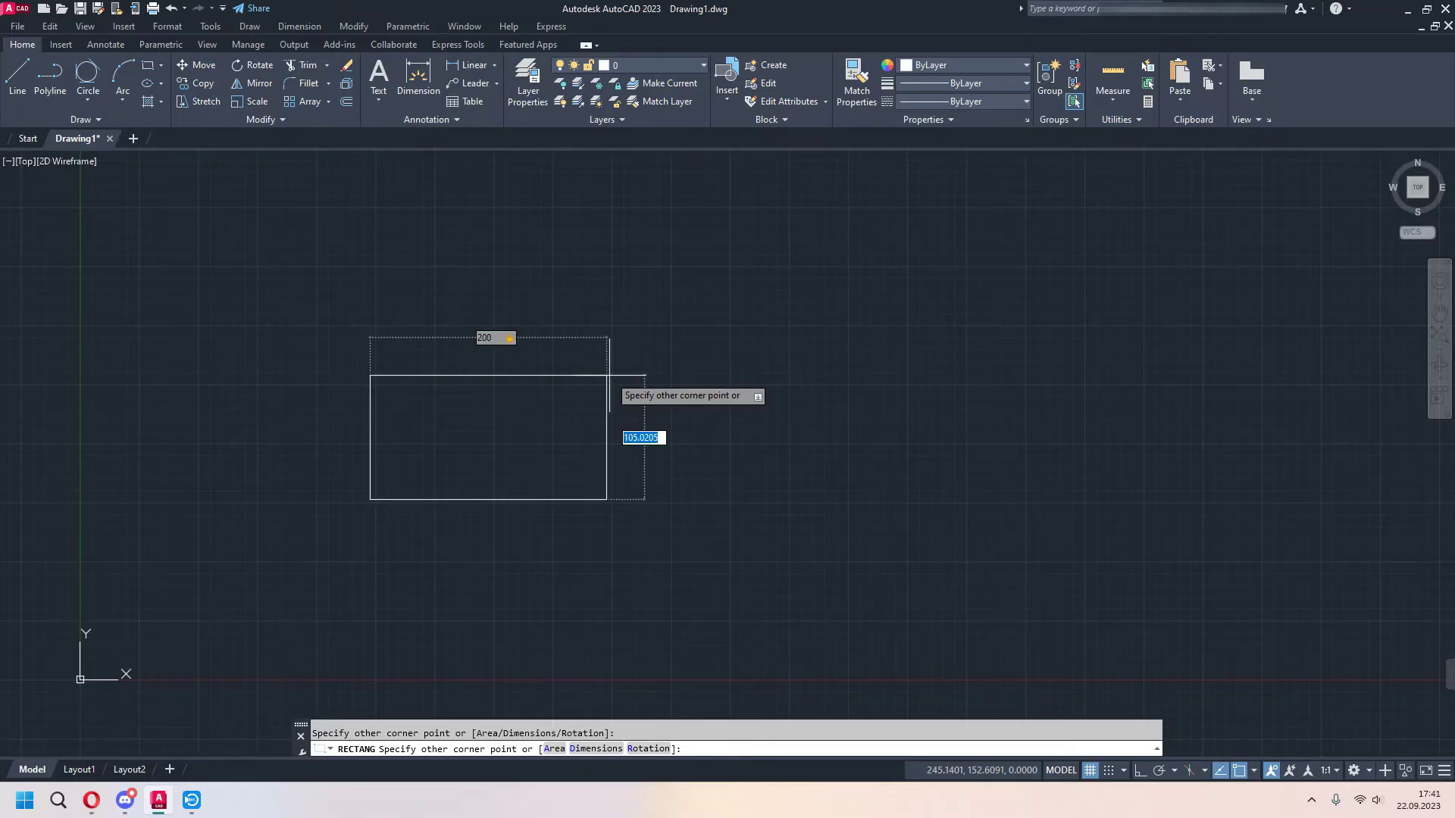
{"action": "type", "text": "100"}
{"action": "key", "text": "Return"}
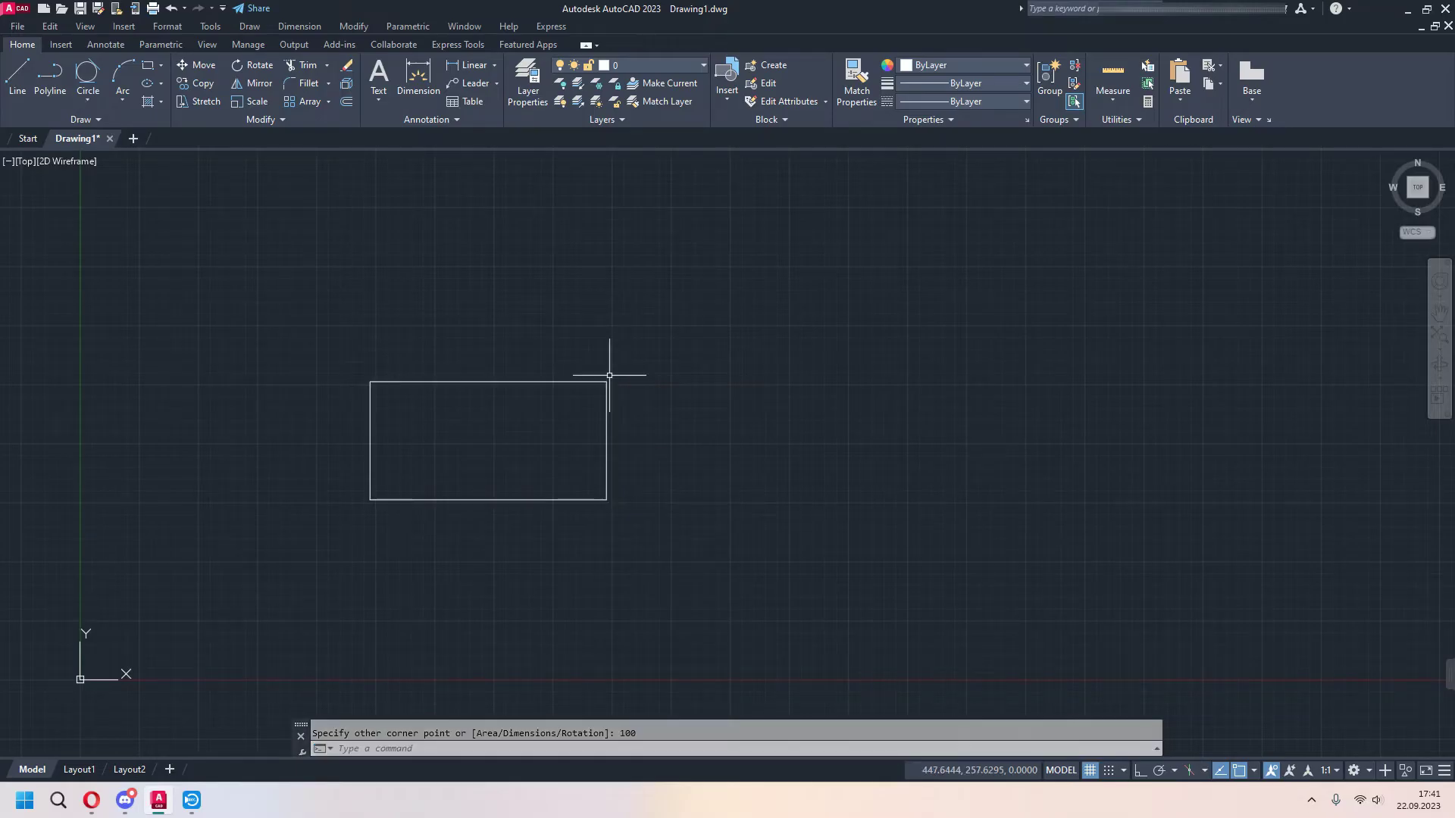
Clear the selection, pan left, and start Rectangle from the Draw panel flyout.
{"action": "left_click", "coordinate": [560, 381]}
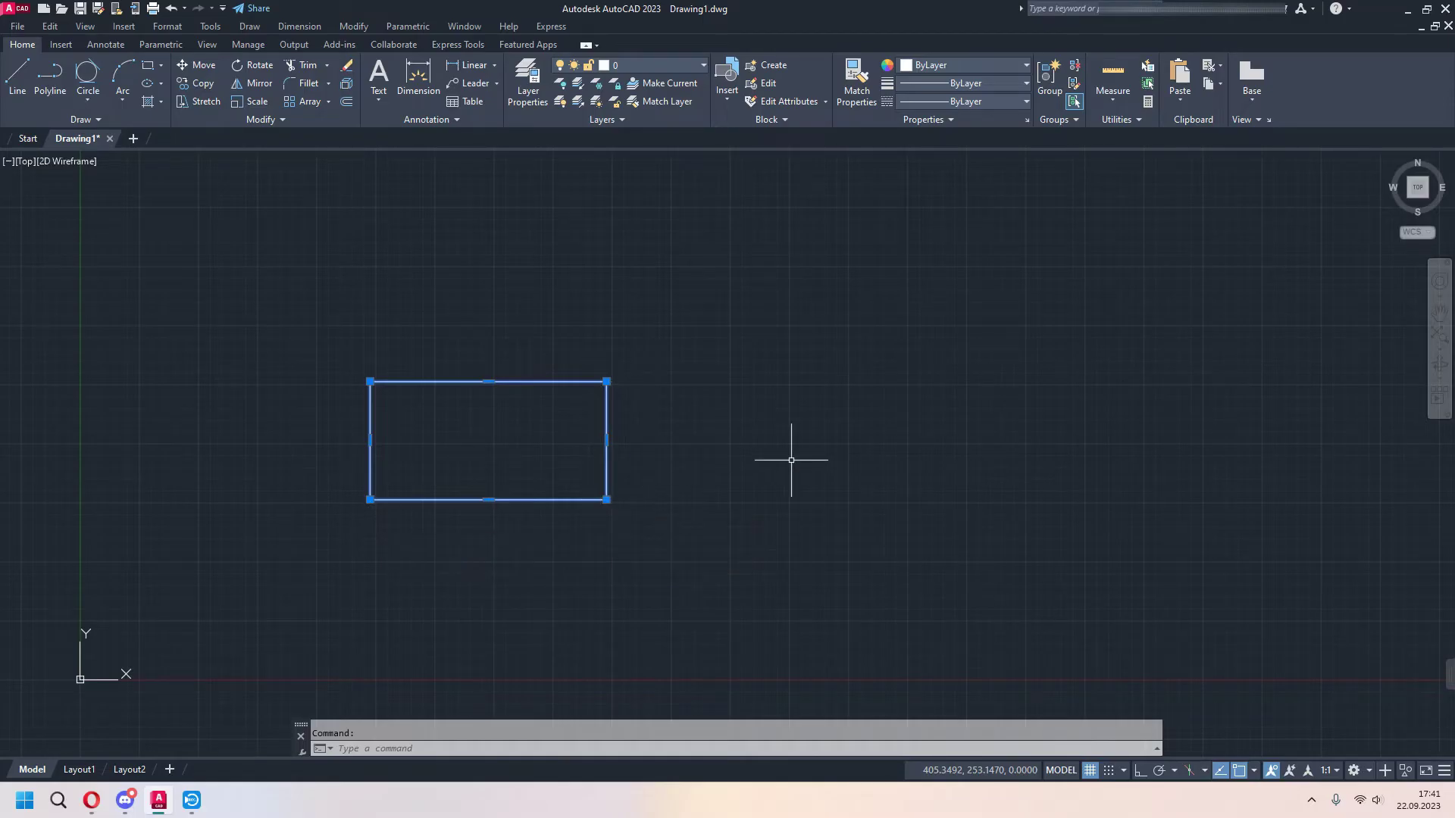
{"action": "key", "text": "Escape"}
{"action": "mouse_move", "coordinate": [773, 458]}
{"action": "middle_mouse_down"}
{"action": "mouse_move", "coordinate": [683, 471]}
{"action": "mouse_move", "coordinate": [605, 451]}
{"action": "middle_mouse_up"}
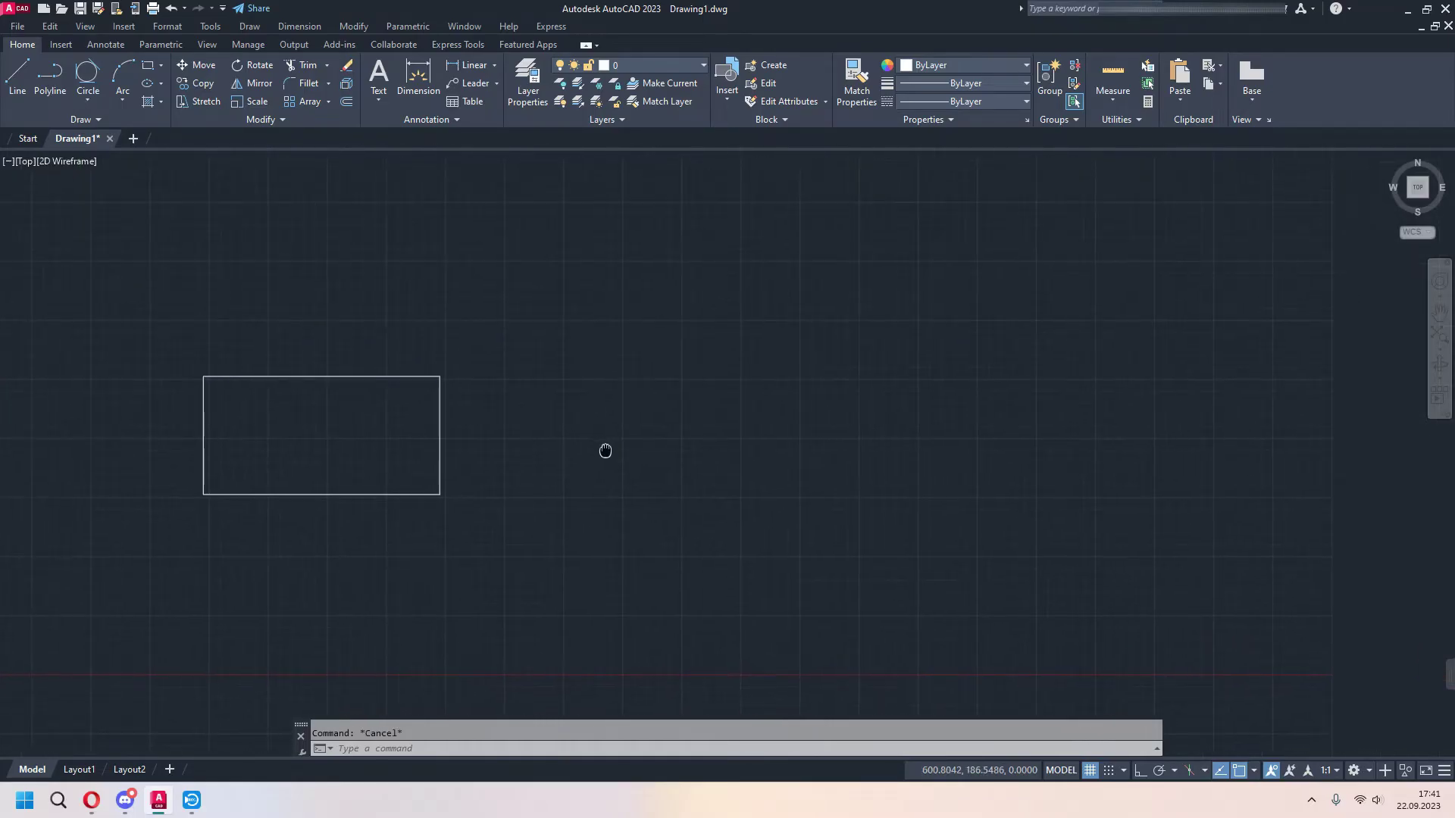
{"action": "left_click", "coordinate": [151, 70]}
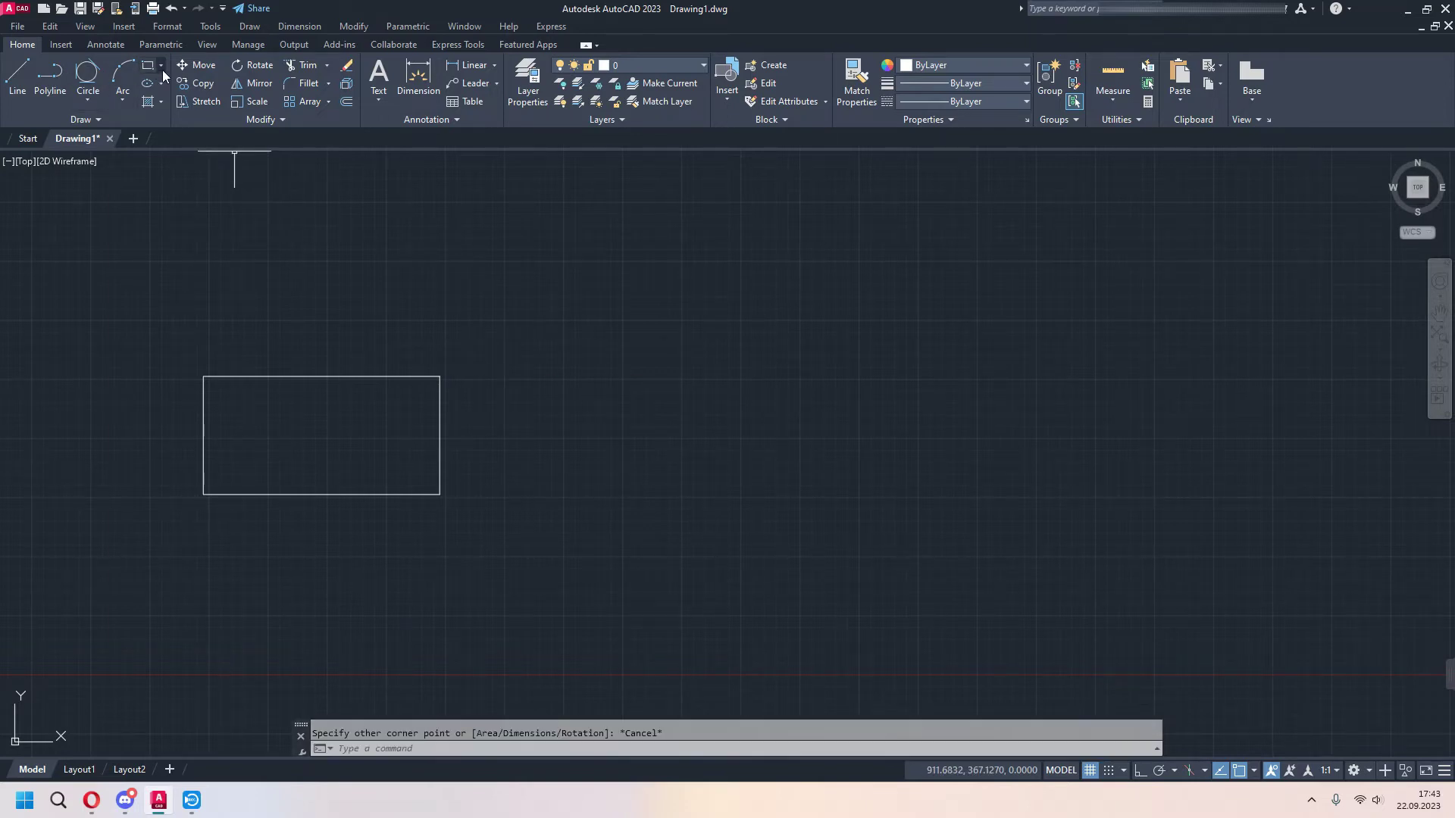
{"action": "left_click", "coordinate": [161, 67]}
{"action": "left_click", "coordinate": [184, 88]}
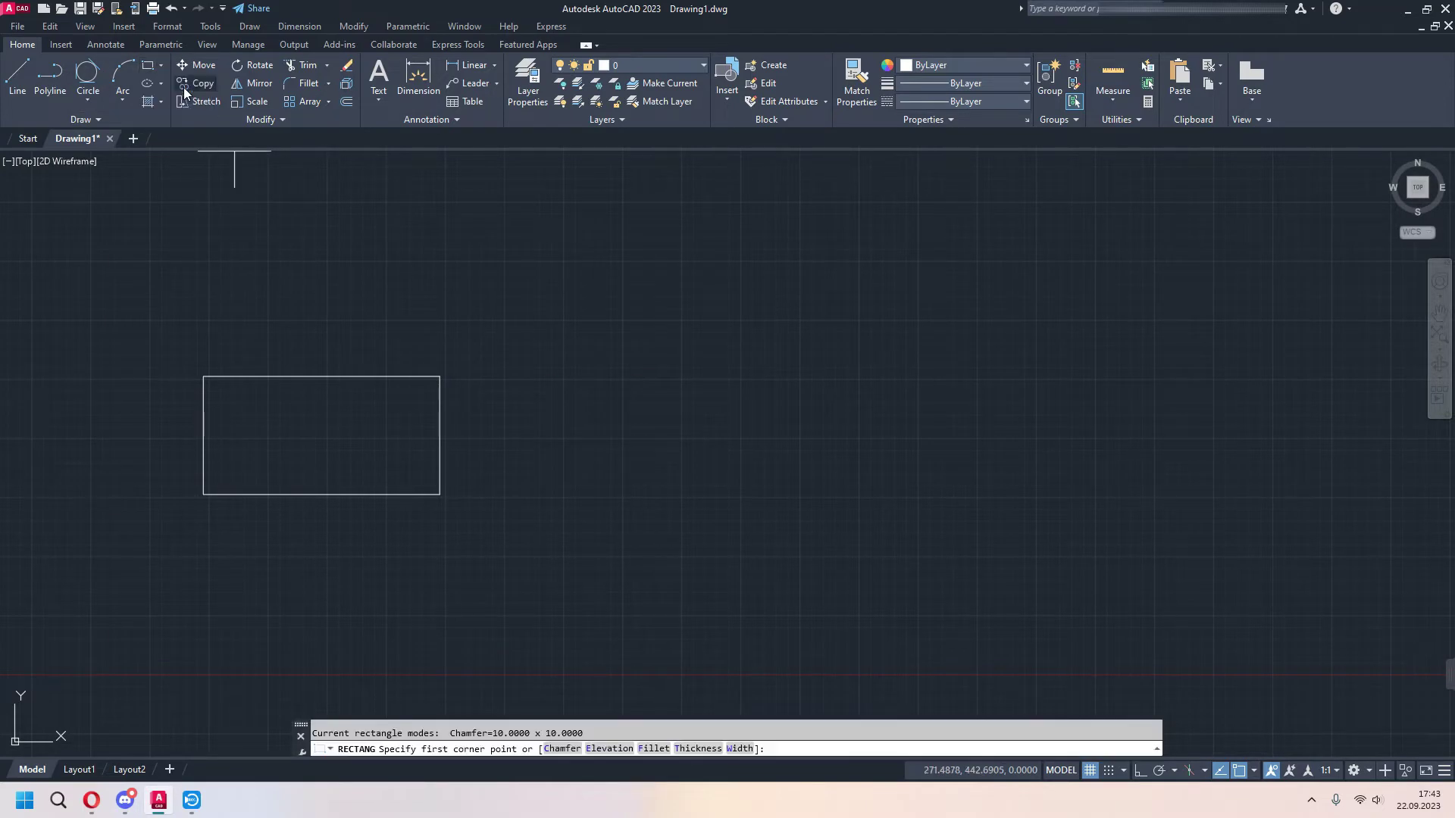
{"action": "middle_click_drag", "start_coordinate": [657, 450], "coordinate": [593, 447]}
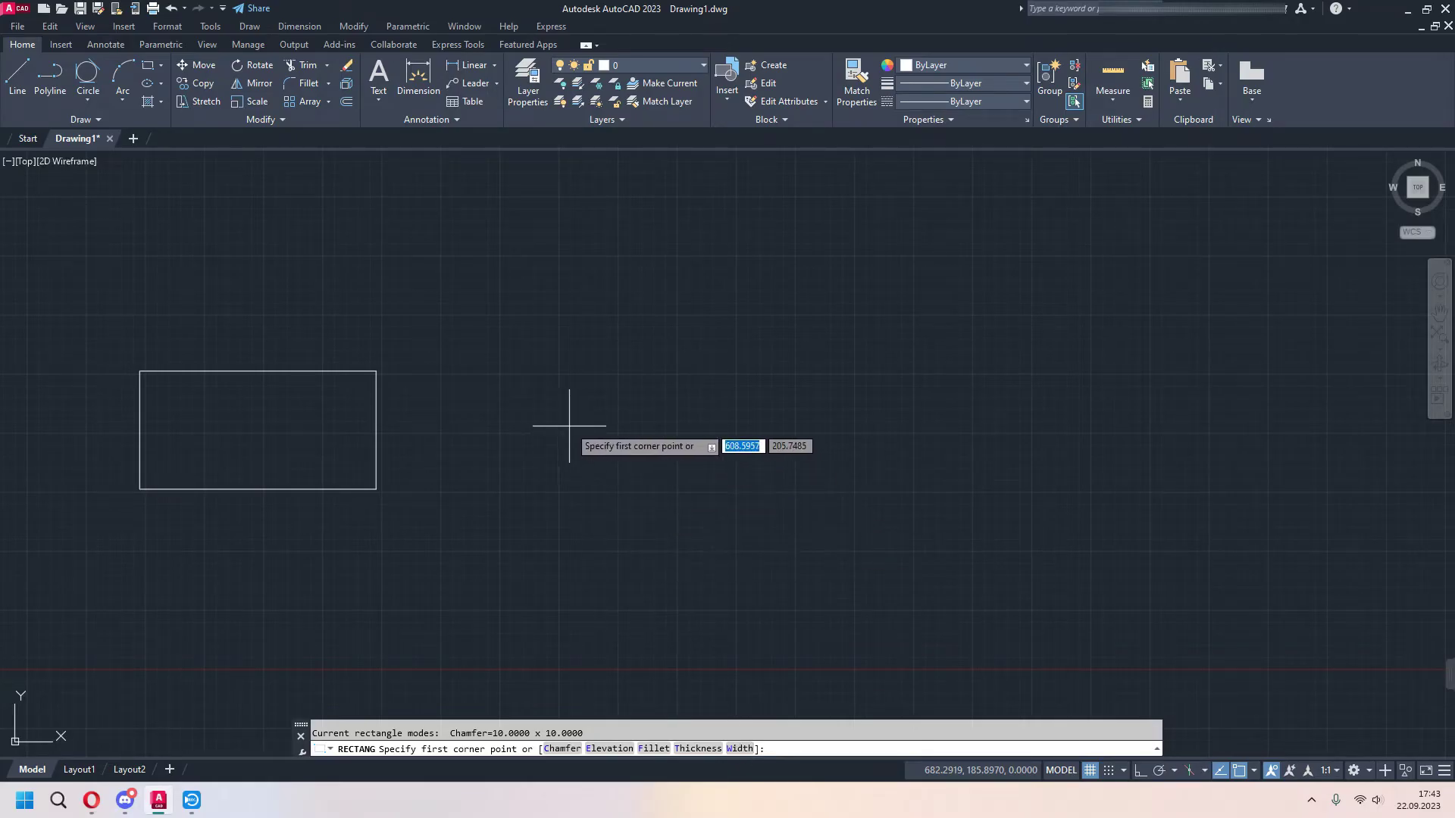
Set both rectangle chamfer distances to 10.
{"action": "left_click", "coordinate": [562, 749]}
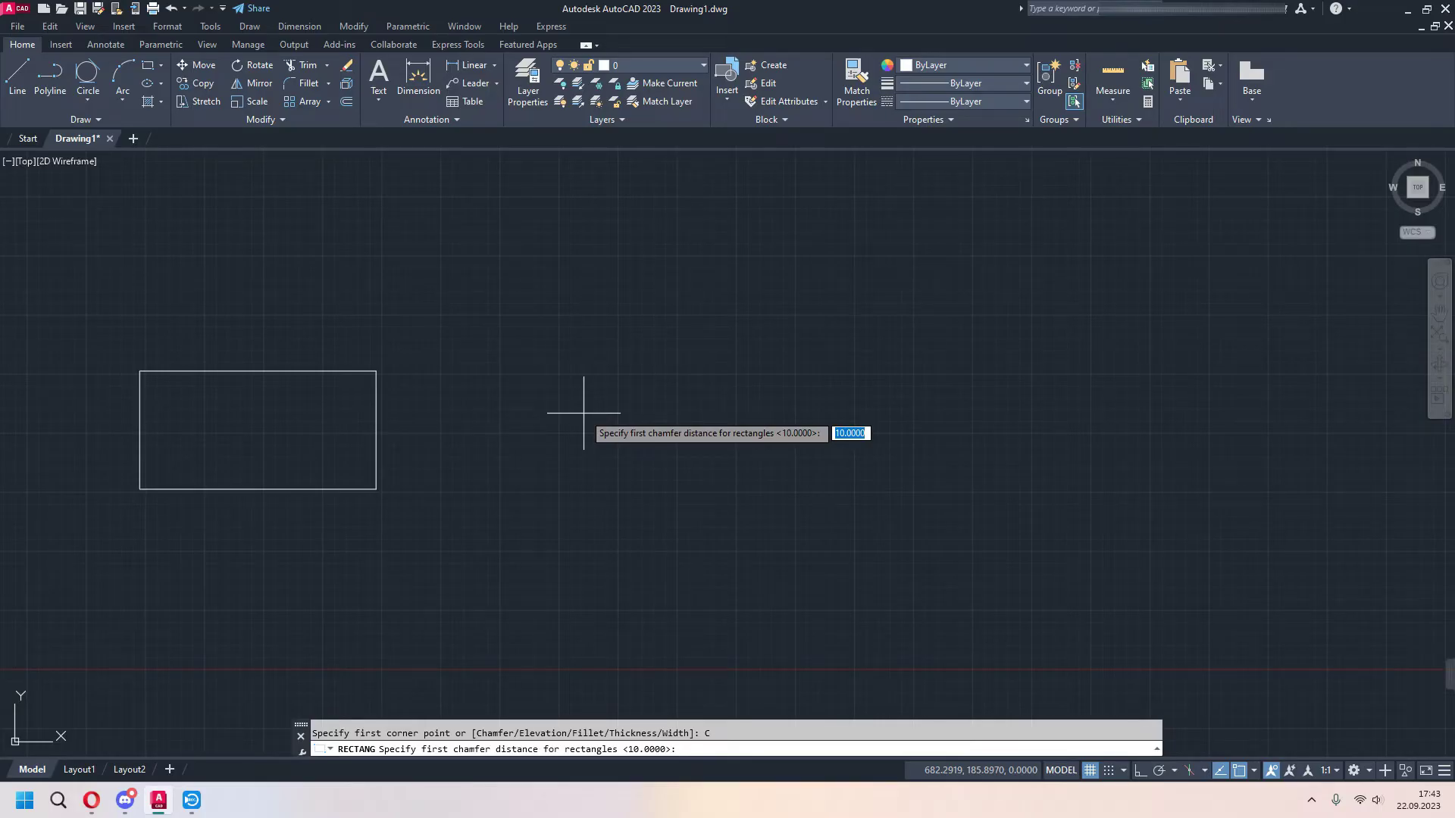
{"action": "type", "text": "10"}
{"action": "key", "text": "Return"}
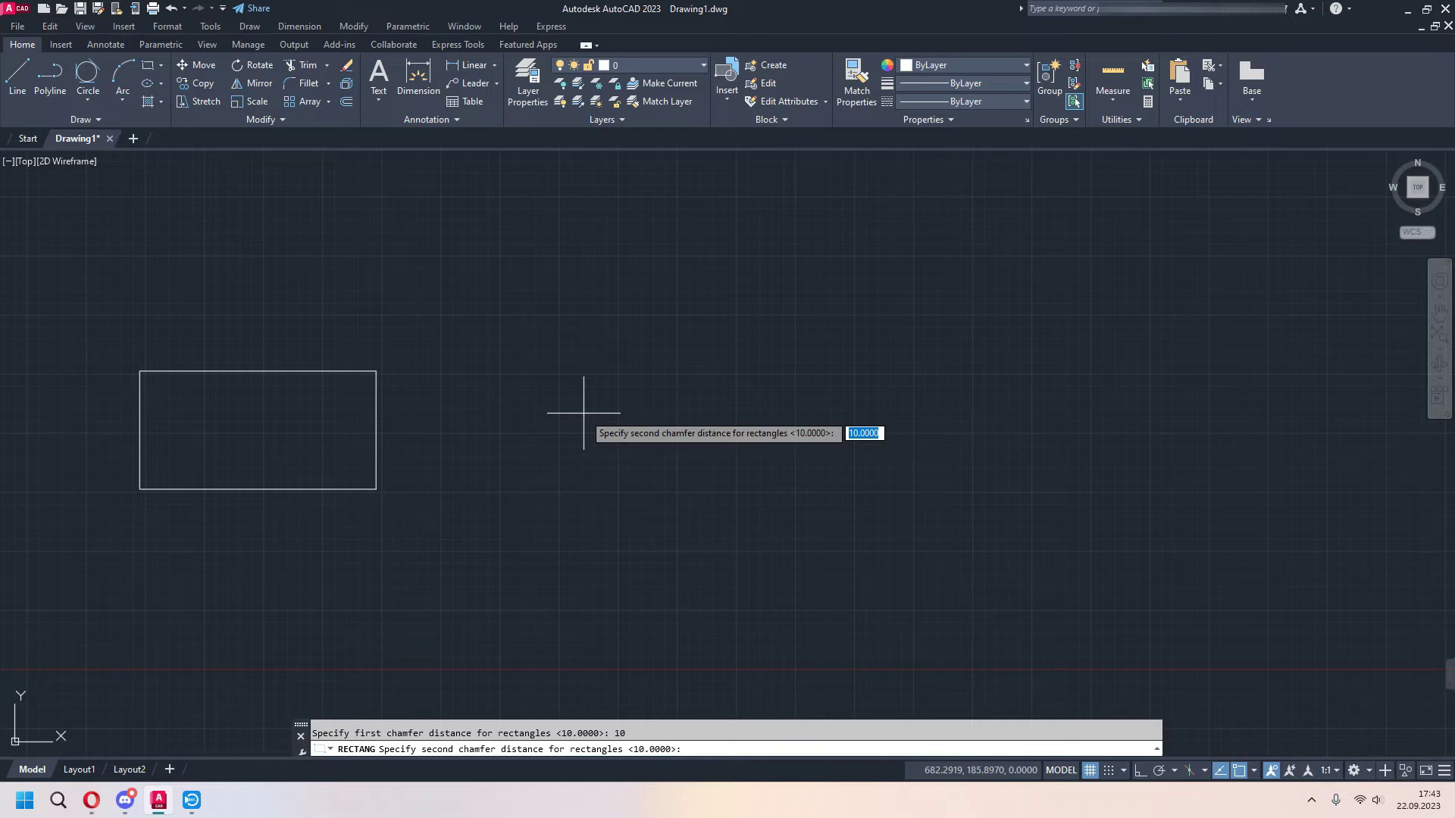
{"action": "type", "text": "10"}
{"action": "key", "text": "Return"}
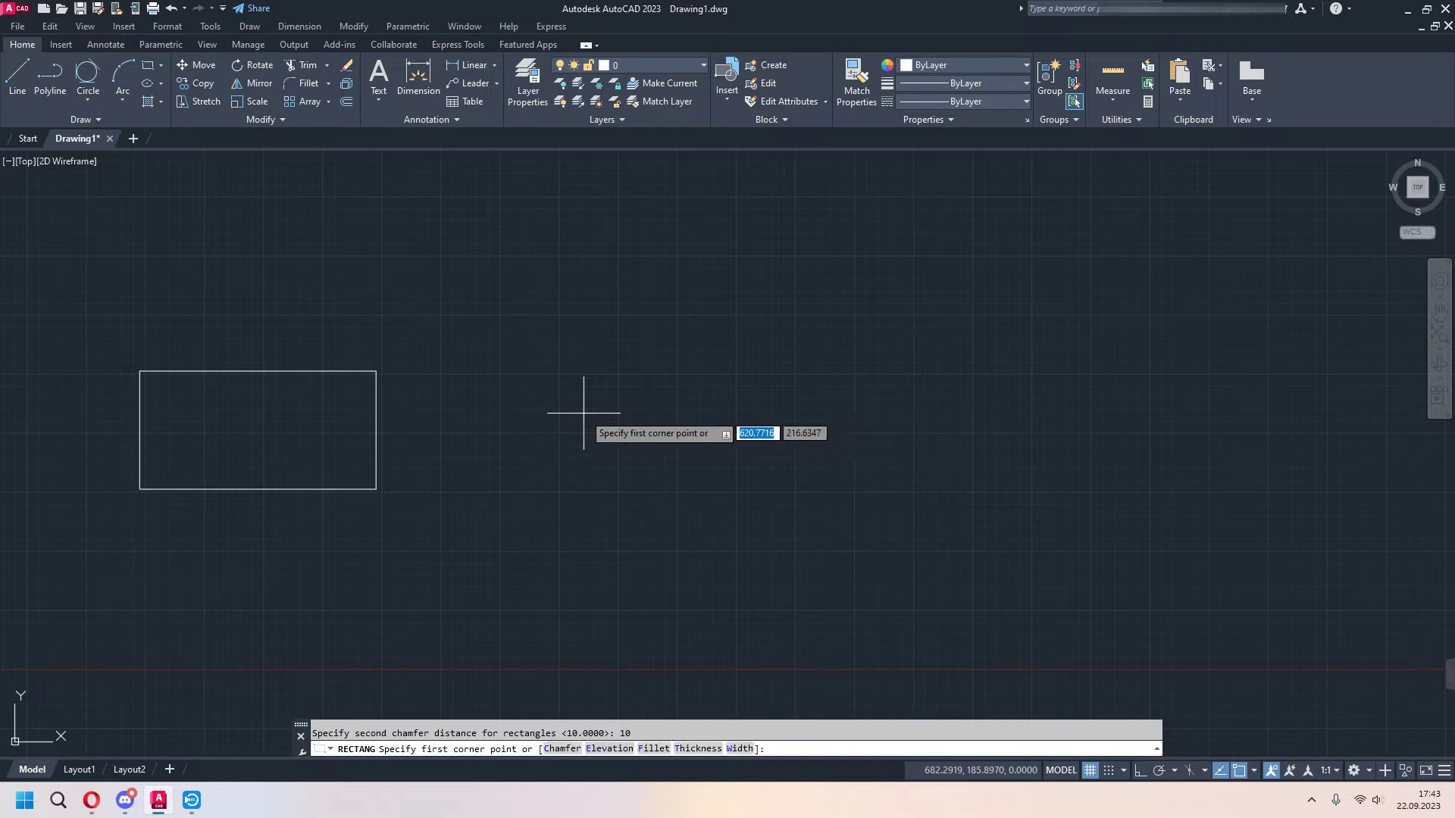
Draw the 100 by 200 chamfered rectangle from a clicked first corner.
{"action": "left_click", "coordinate": [563, 431]}
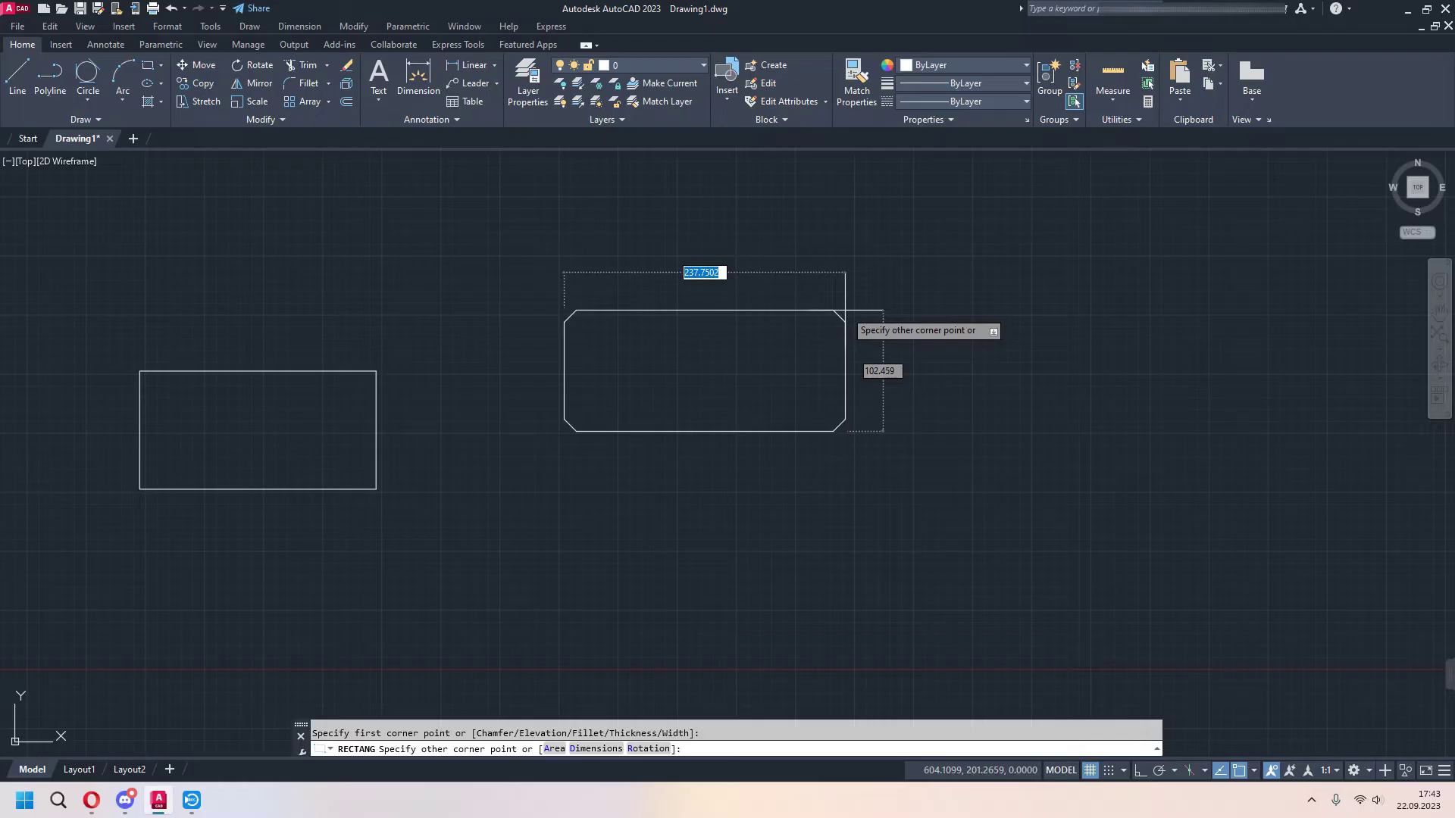
{"action": "type", "text": "100"}
{"action": "key", "text": "Tab"}
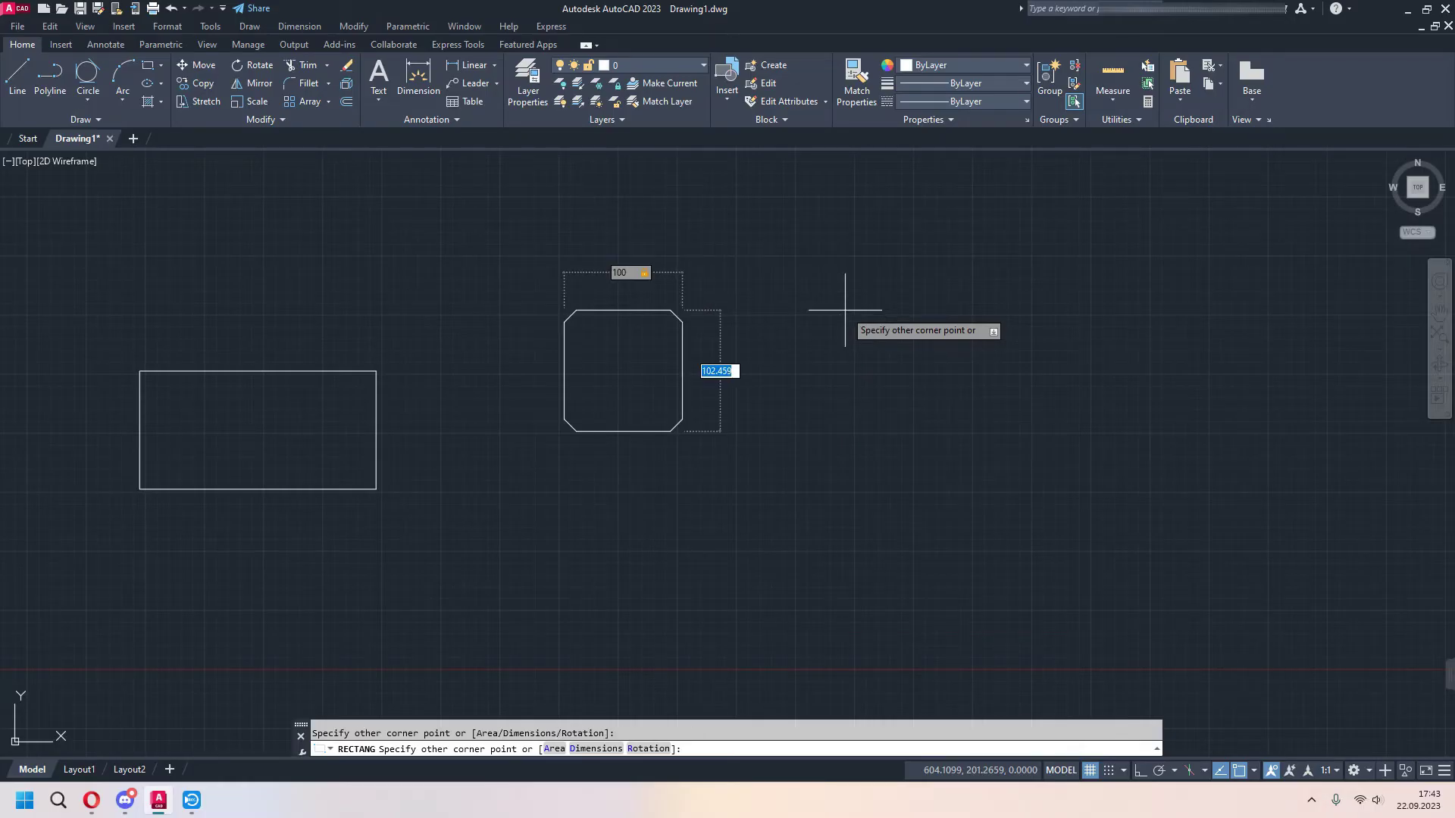
{"action": "type", "text": "200"}
{"action": "key", "text": "Return"}
Select the chamfered rectangle and pan to inspect its grips.
{"action": "middle_click_drag", "start_coordinate": [835, 419], "coordinate": [884, 466]}
{"action": "left_click", "coordinate": [685, 243]}
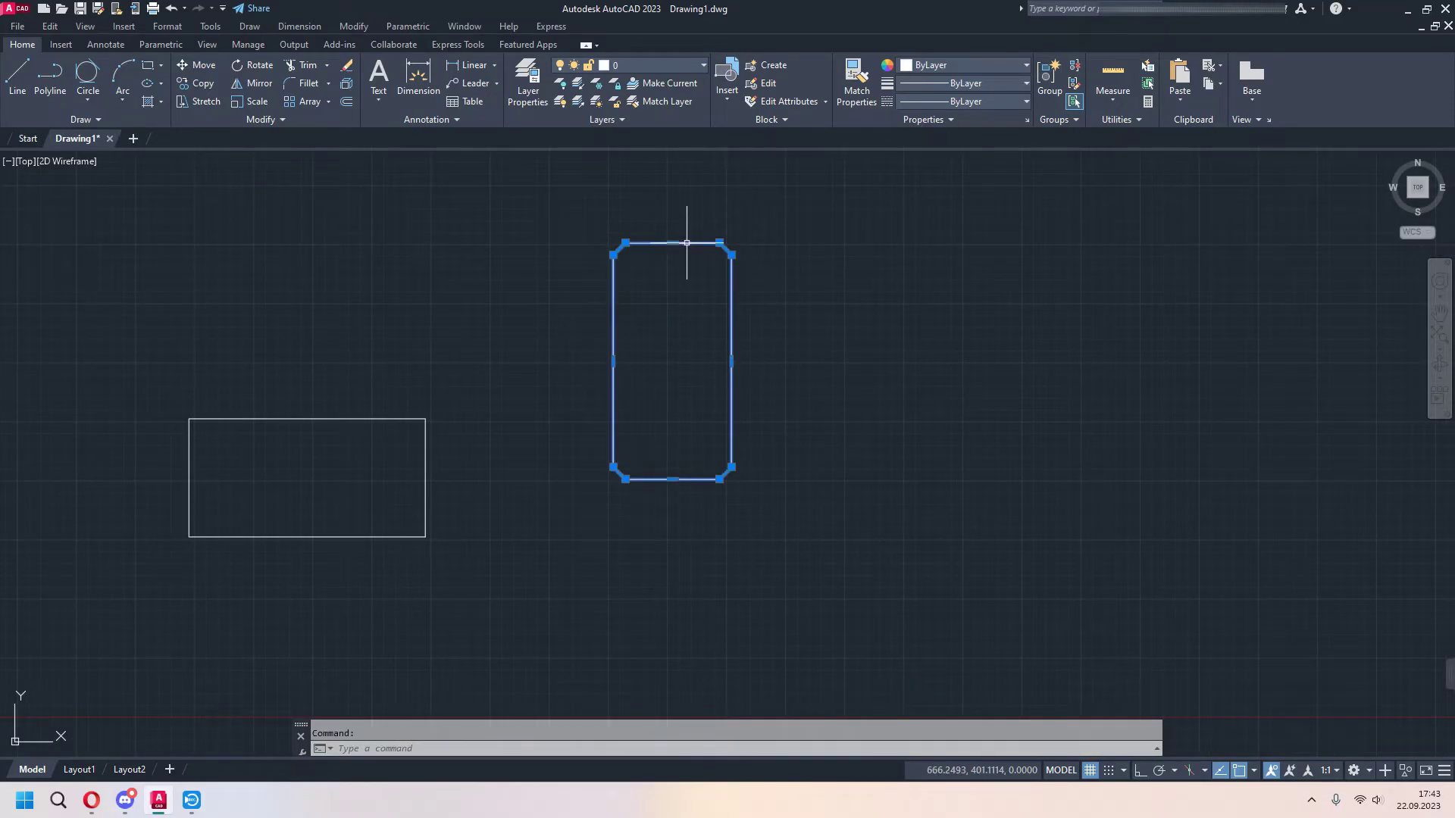
{"action": "scroll", "coordinate": [767, 333], "scroll_direction": "up", "scroll_amount": 5}
{"action": "scroll", "coordinate": [767, 334], "scroll_direction": "down", "scroll_amount": 4}
{"action": "middle_click_drag", "start_coordinate": [719, 271], "coordinate": [753, 275]}
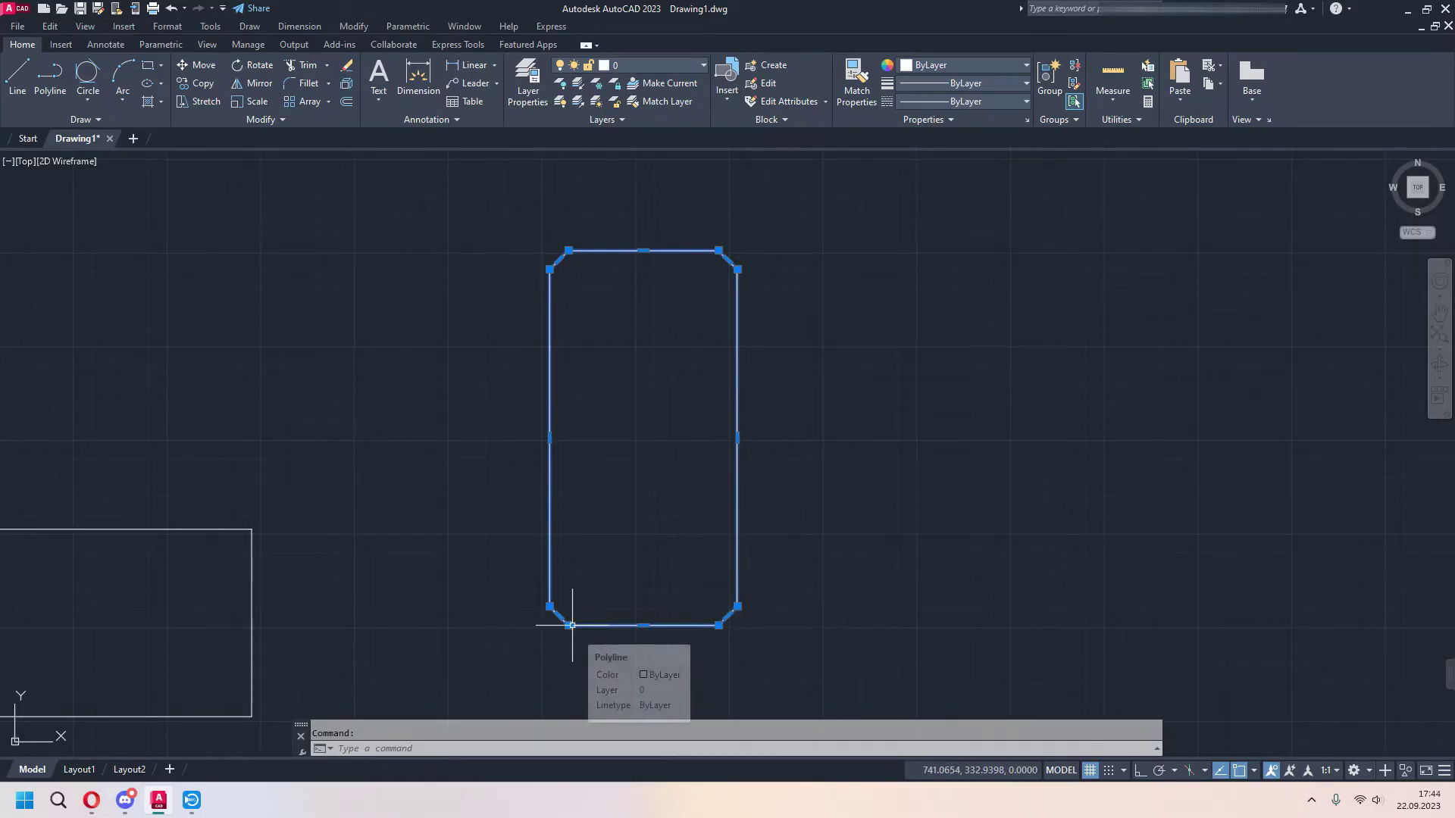
{"action": "mouse_move", "coordinate": [550, 270]}
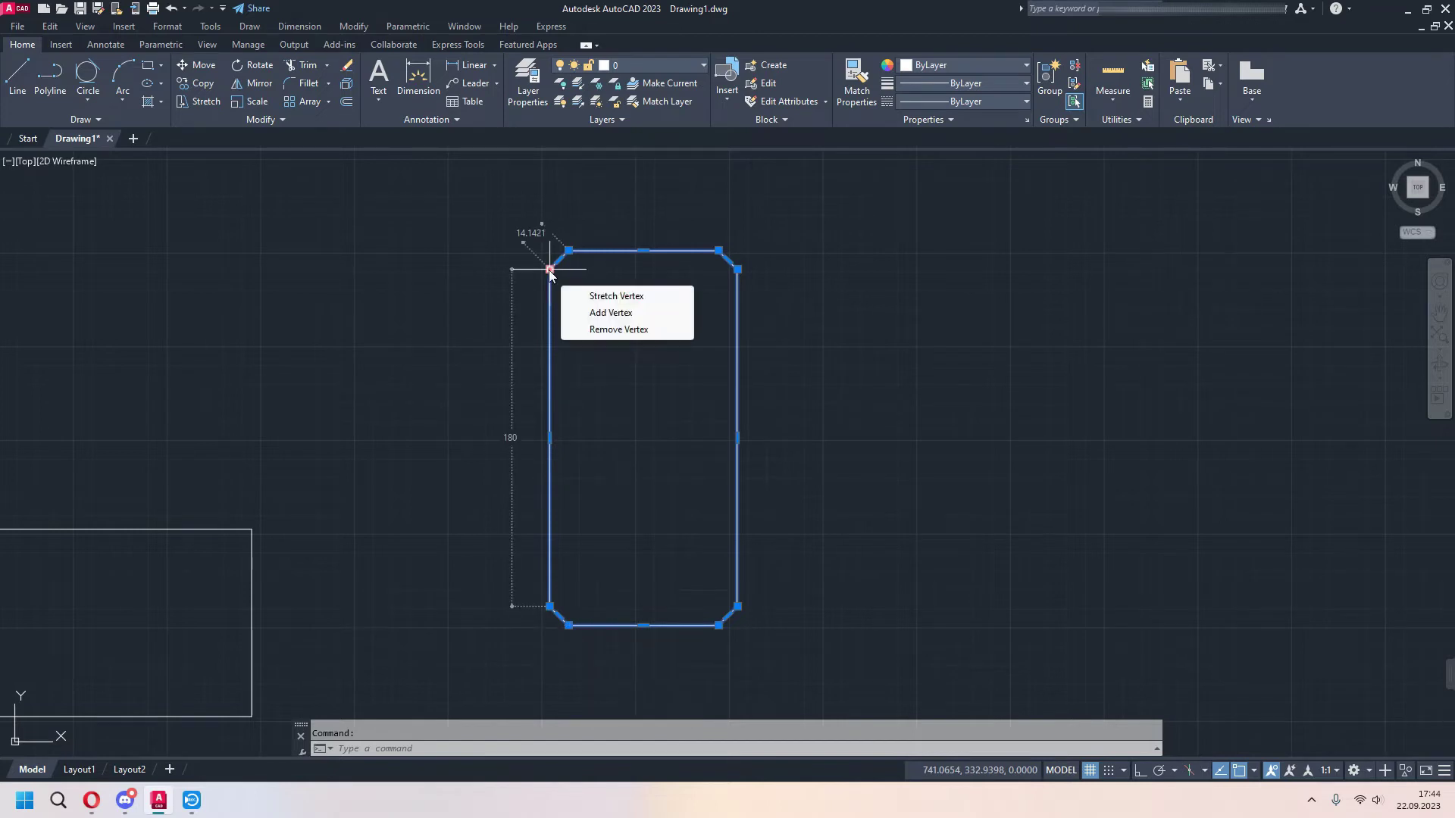
{"action": "scroll", "coordinate": [287, 465], "scroll_direction": "down", "scroll_amount": 4}
{"action": "key", "text": "Return"}
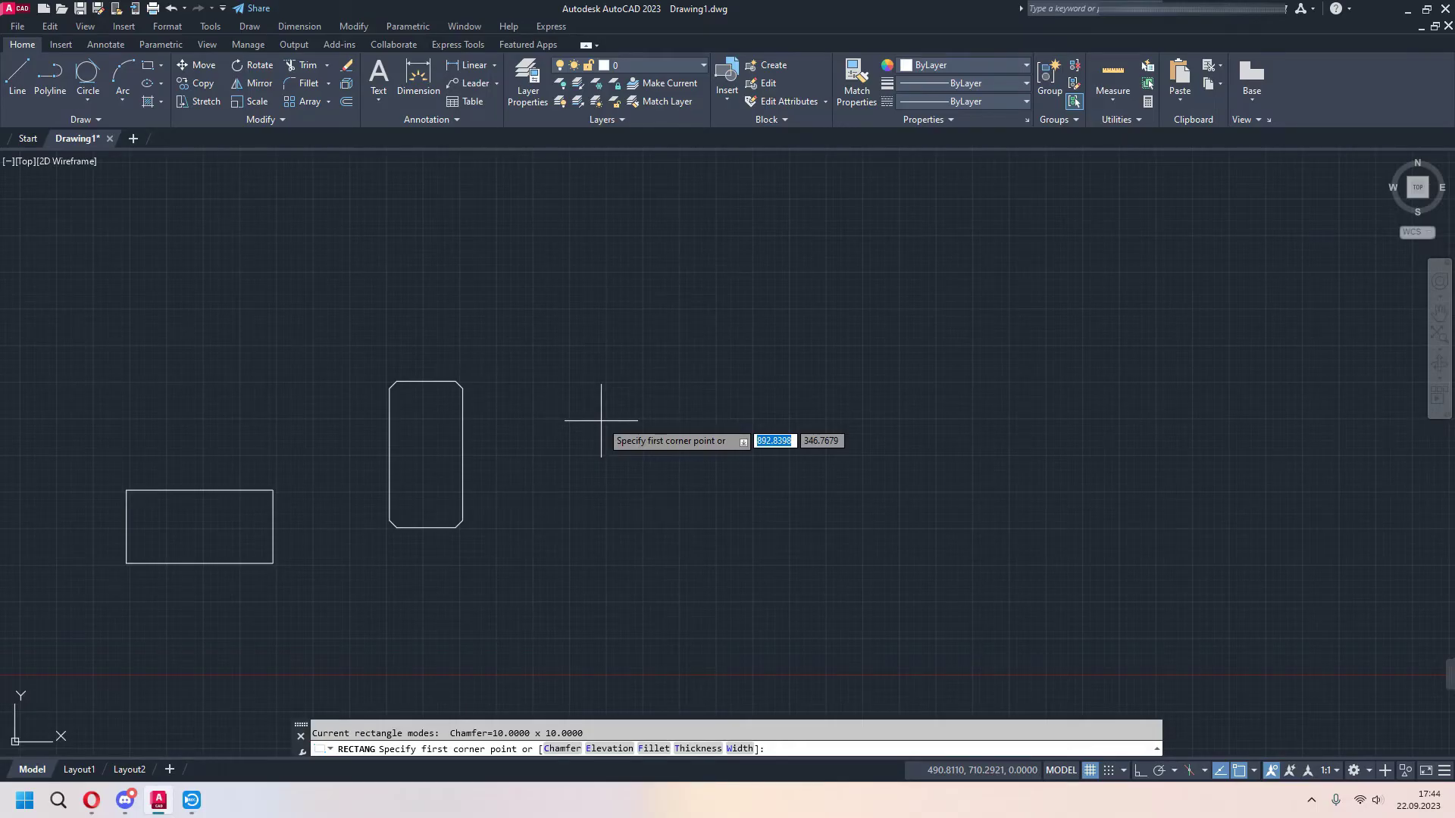
Cancel the pending rectangle and reset both chamfer distances to 0.
{"action": "left_click", "coordinate": [601, 421]}
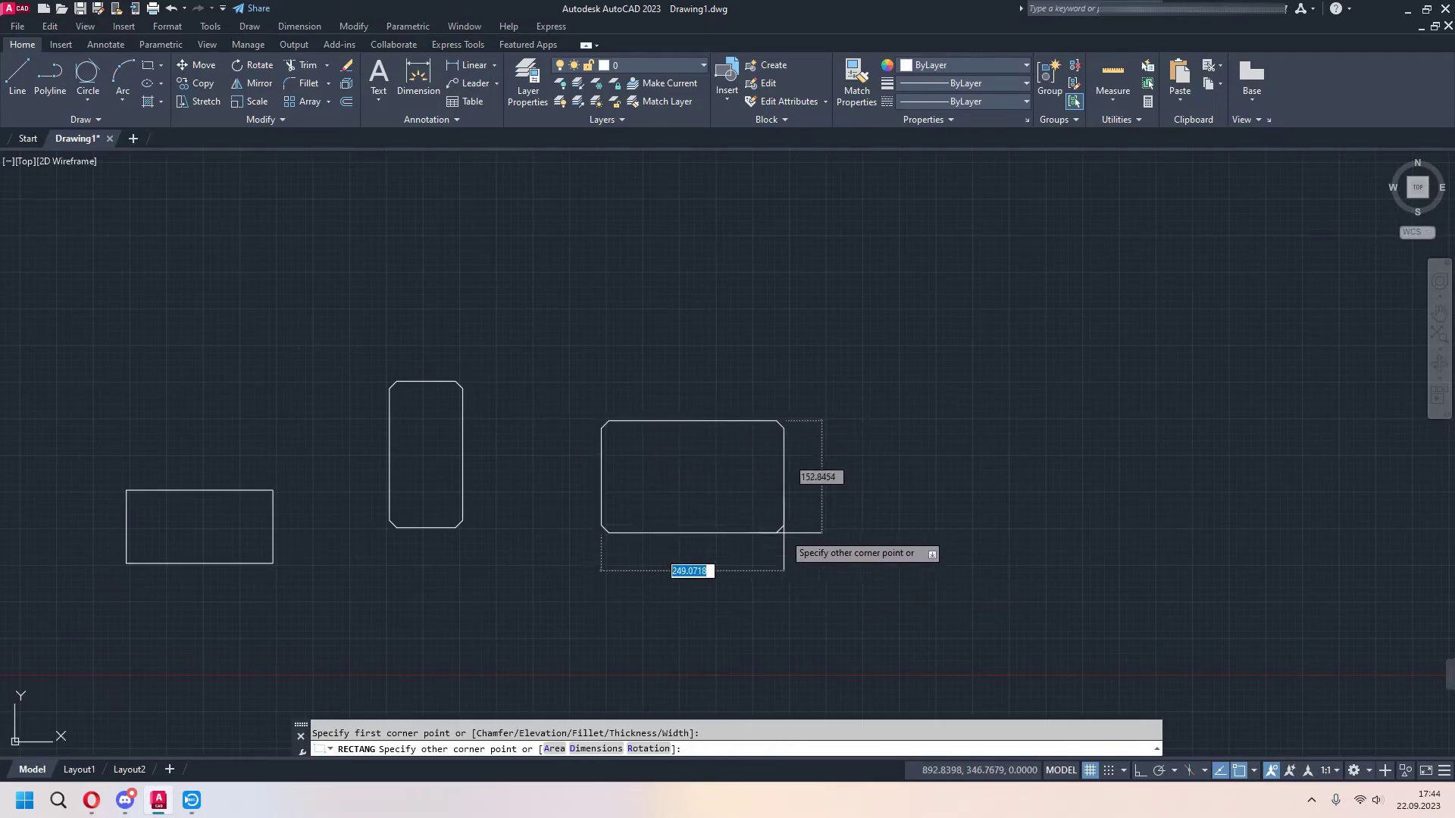
{"action": "key", "text": "Escape"}
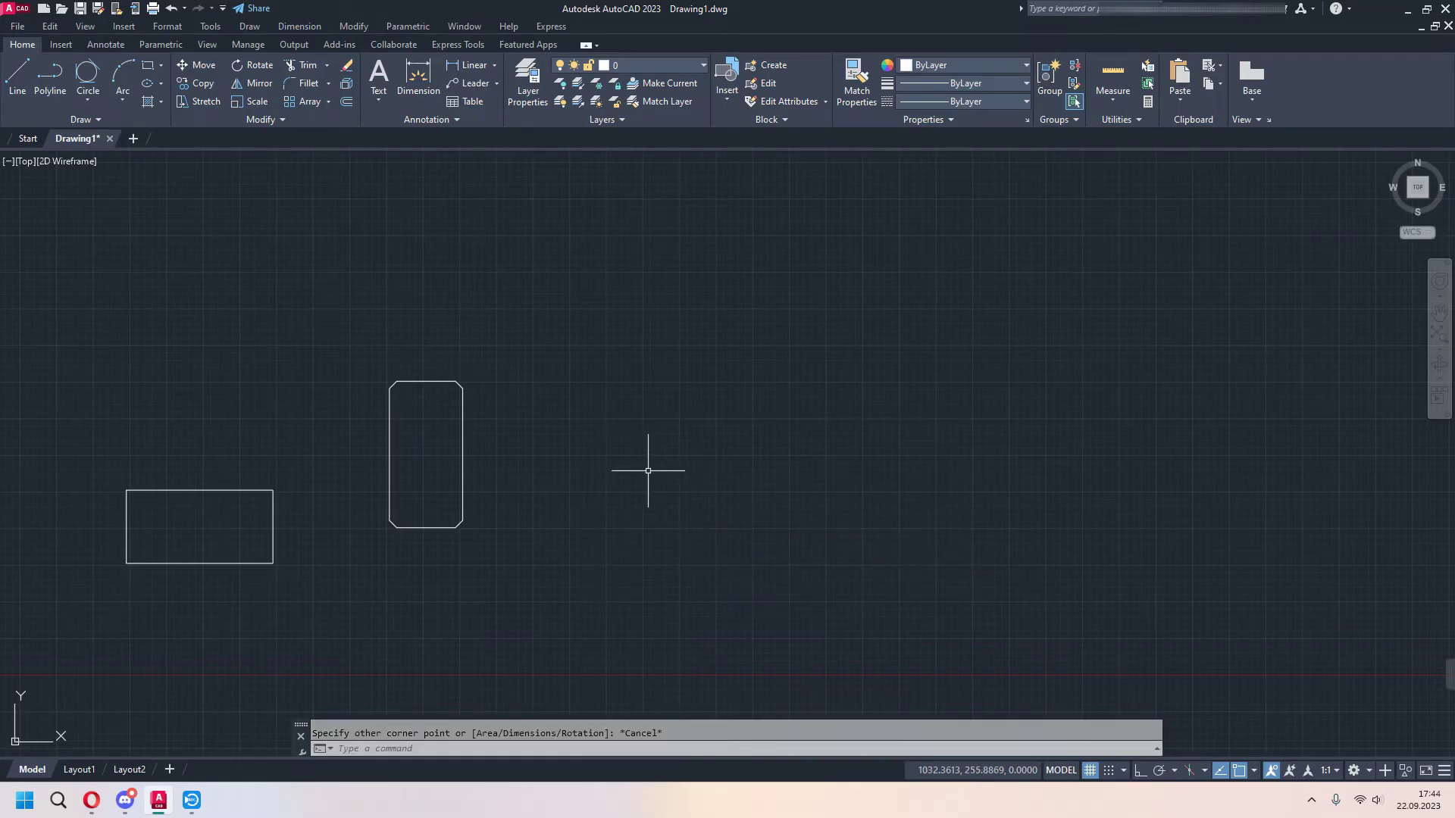
{"action": "key", "text": "Return"}
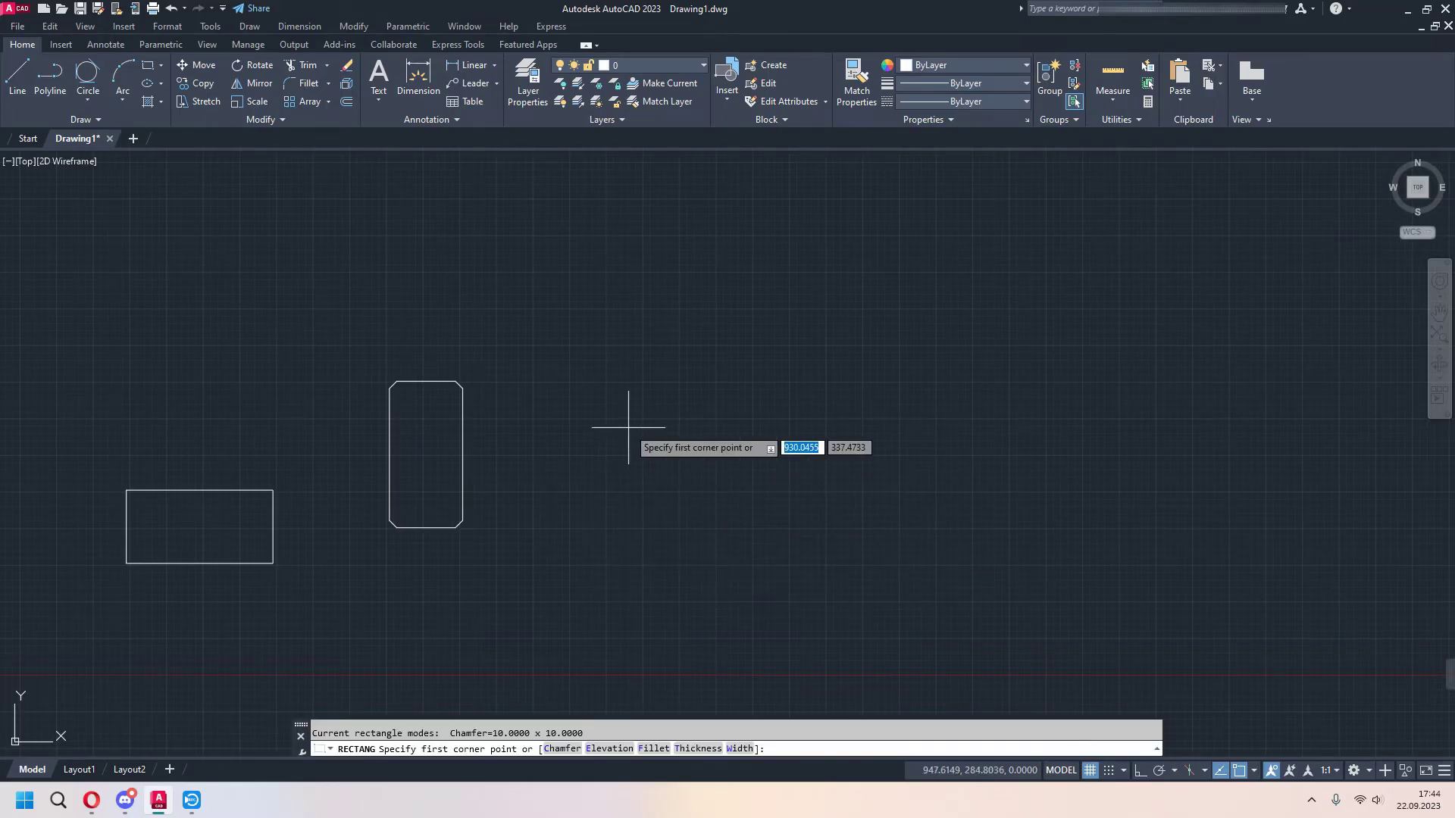
{"action": "type", "text": "c"}
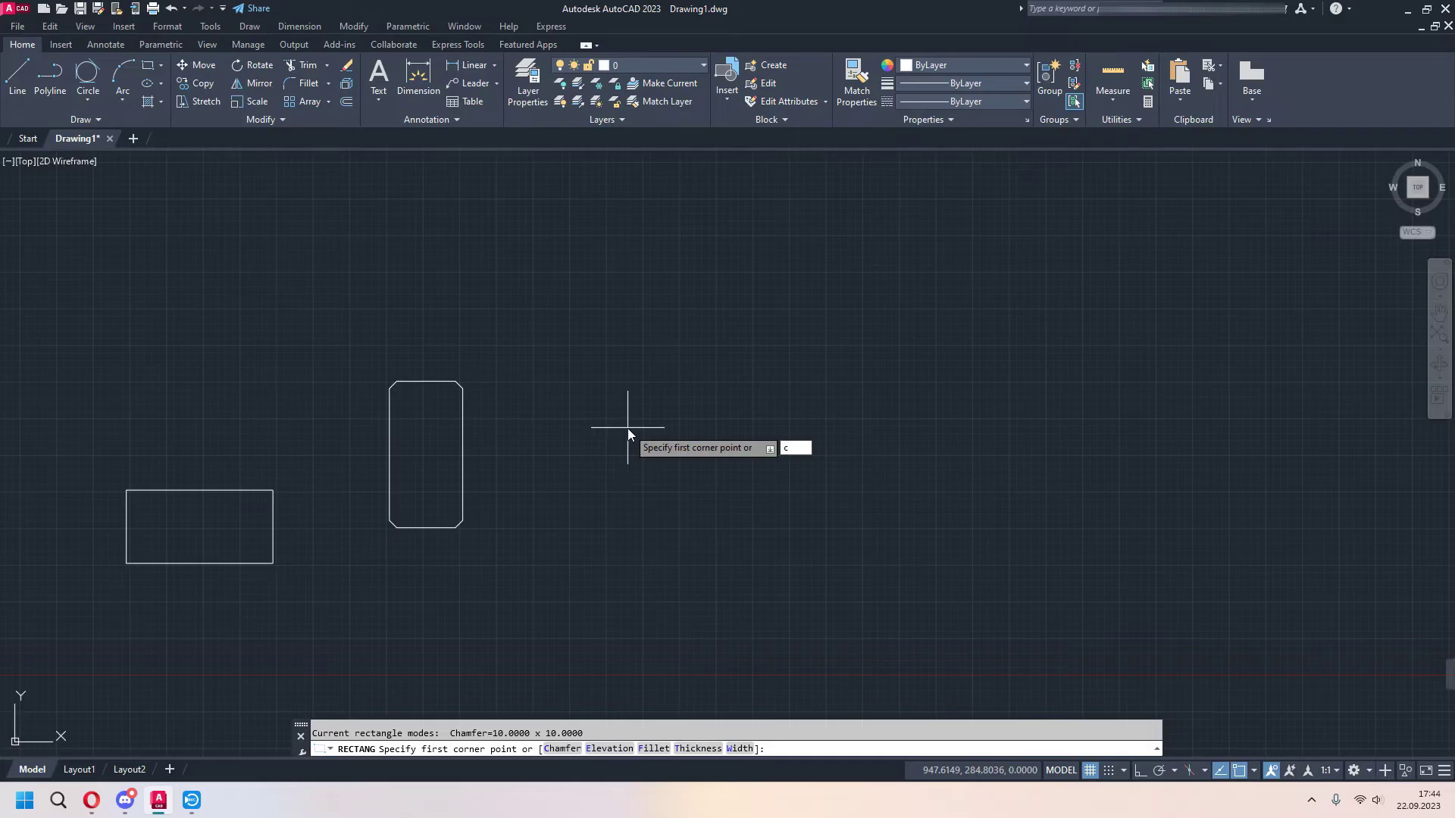
{"action": "key", "text": "Return"}
{"action": "type", "text": "0"}
{"action": "key", "text": "Return"}
{"action": "type", "text": "0"}
{"action": "key", "text": "Return"}
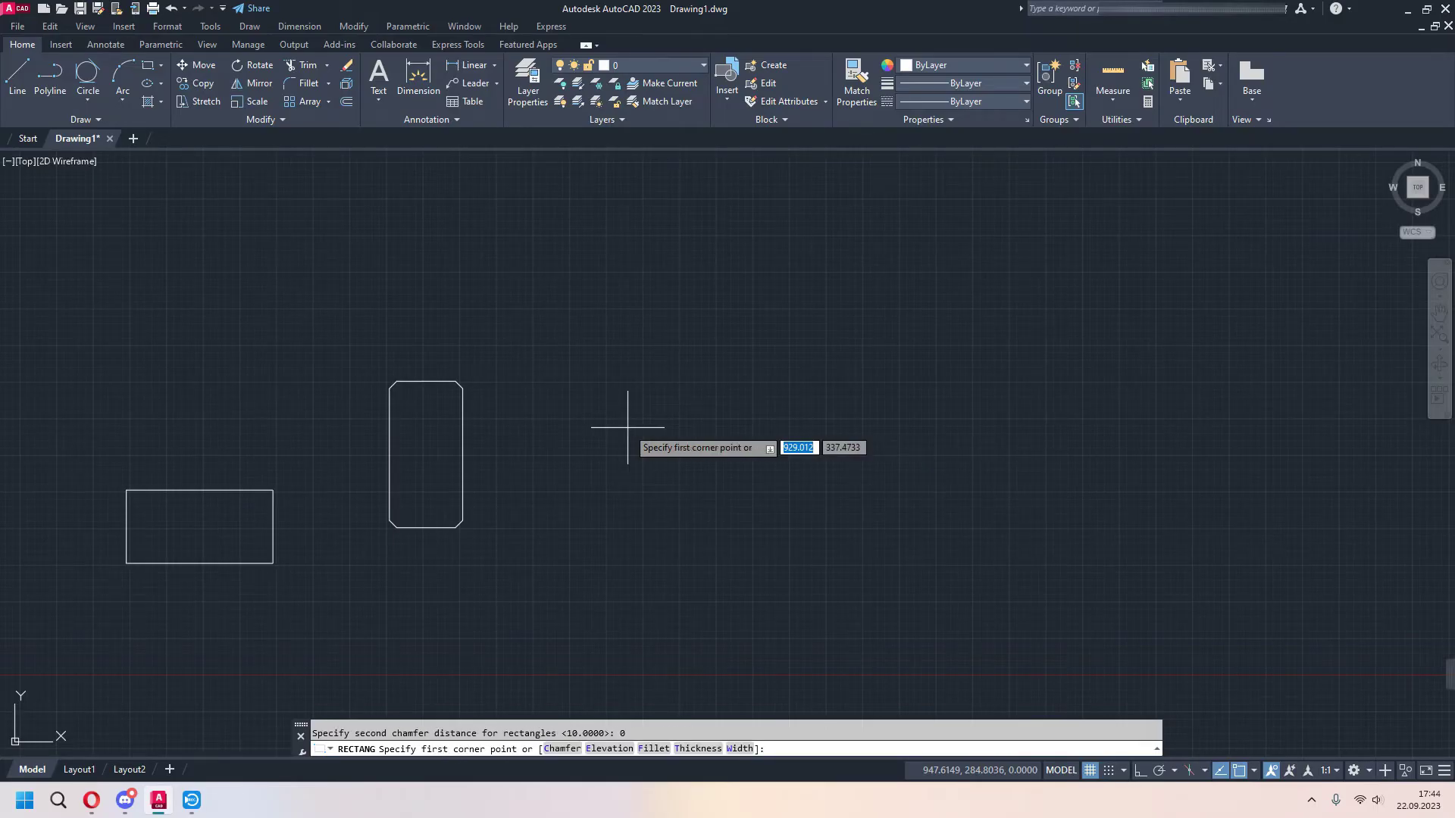
Start a plain rectangle with REC at a clicked corner, then cancel it.
{"action": "key", "text": "Escape"}
{"action": "type", "text": "rec"}
{"action": "key", "text": "Return"}
{"action": "left_click", "coordinate": [582, 392]}
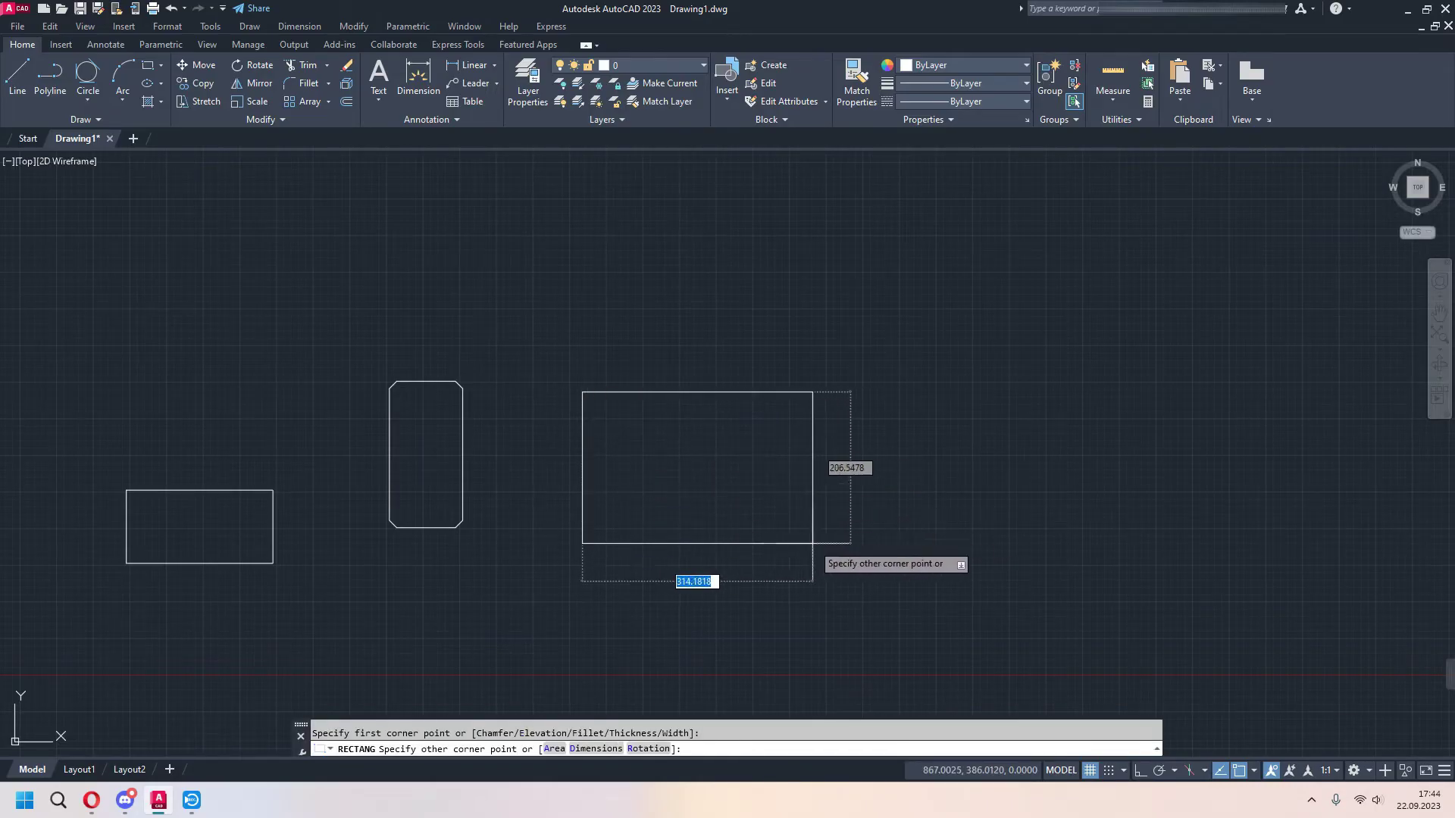
{"action": "key", "text": "Escape"}
Set the rectangle elevation to 80.
{"action": "type", "text": "re"}
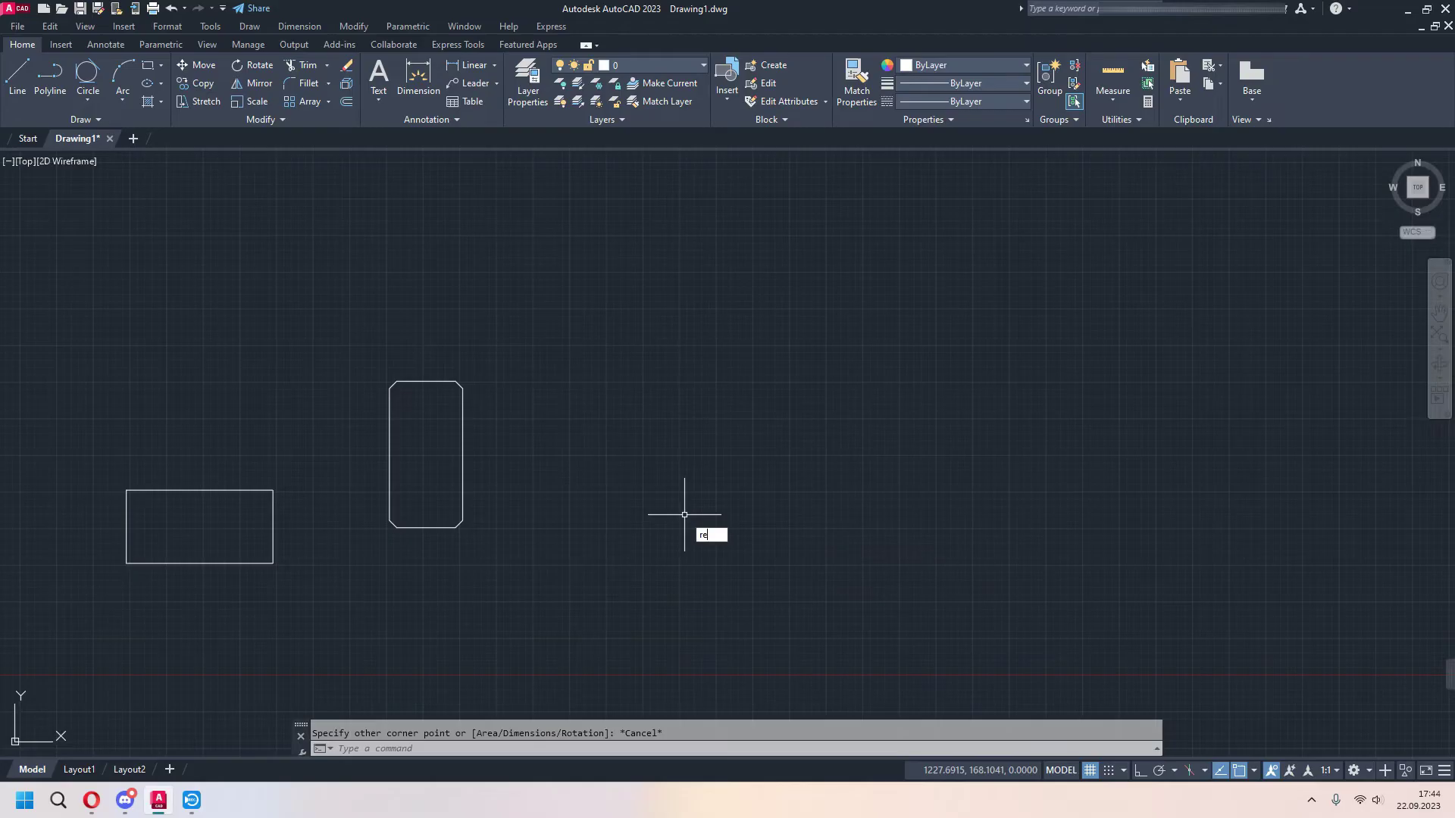
{"action": "key", "text": "Return"}
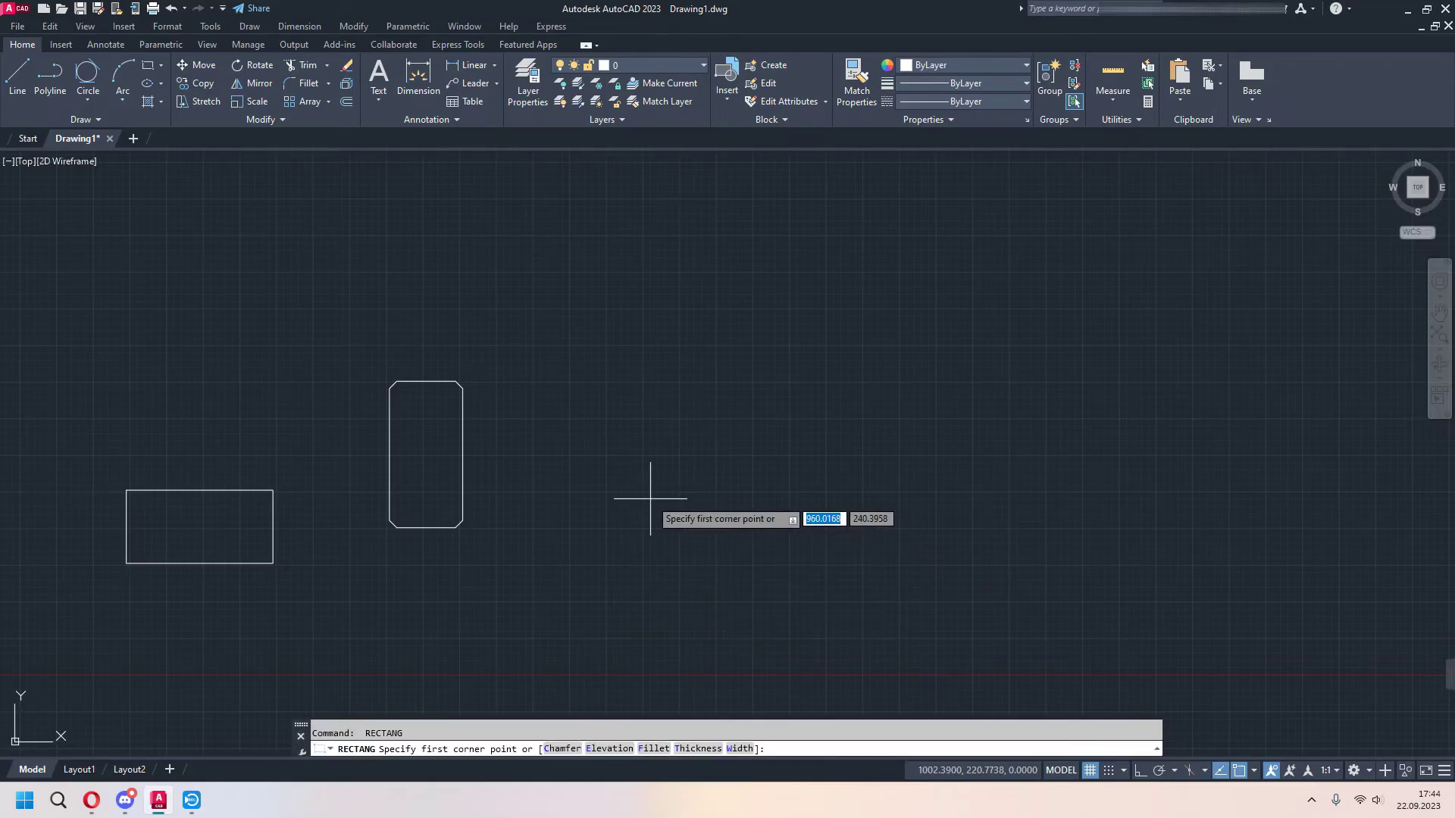
{"action": "type", "text": "e"}
{"action": "key", "text": "Return"}
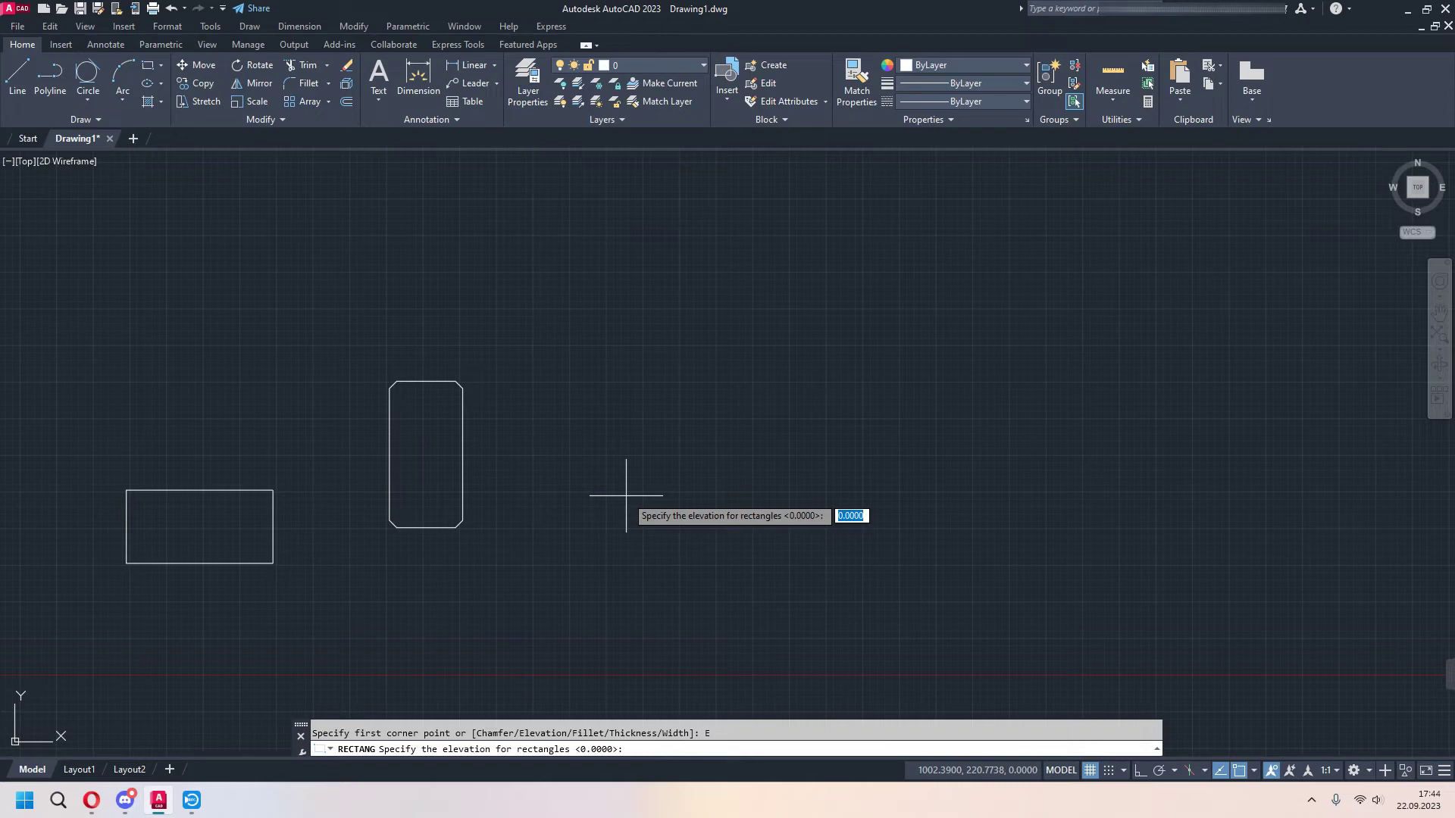
{"action": "type", "text": "80"}
{"action": "key", "text": "Return"}
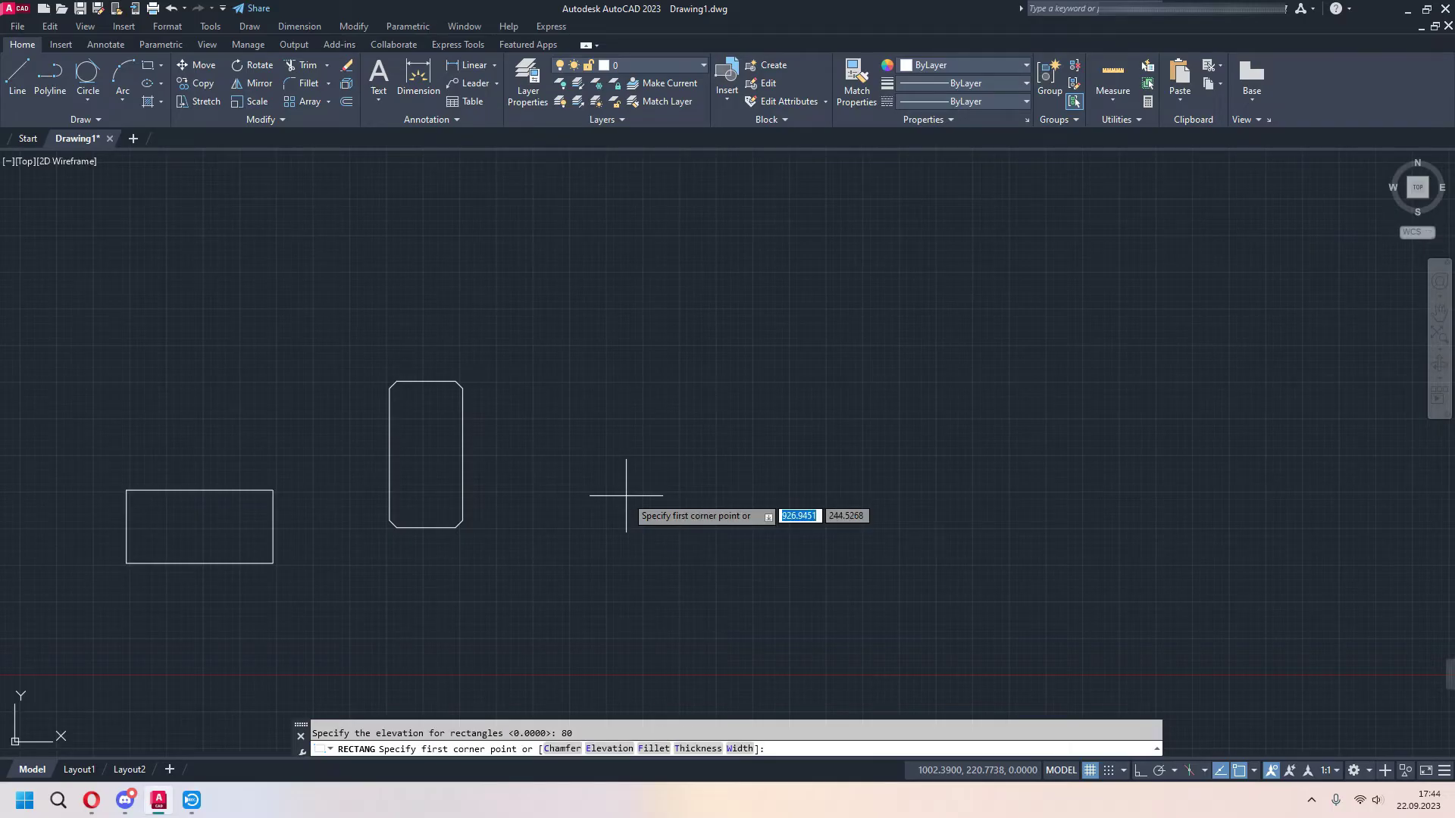
Draw the raised rectangle by two opposite corners right of the others.
{"action": "left_click", "coordinate": [625, 496]}
{"action": "left_click", "coordinate": [907, 340]}
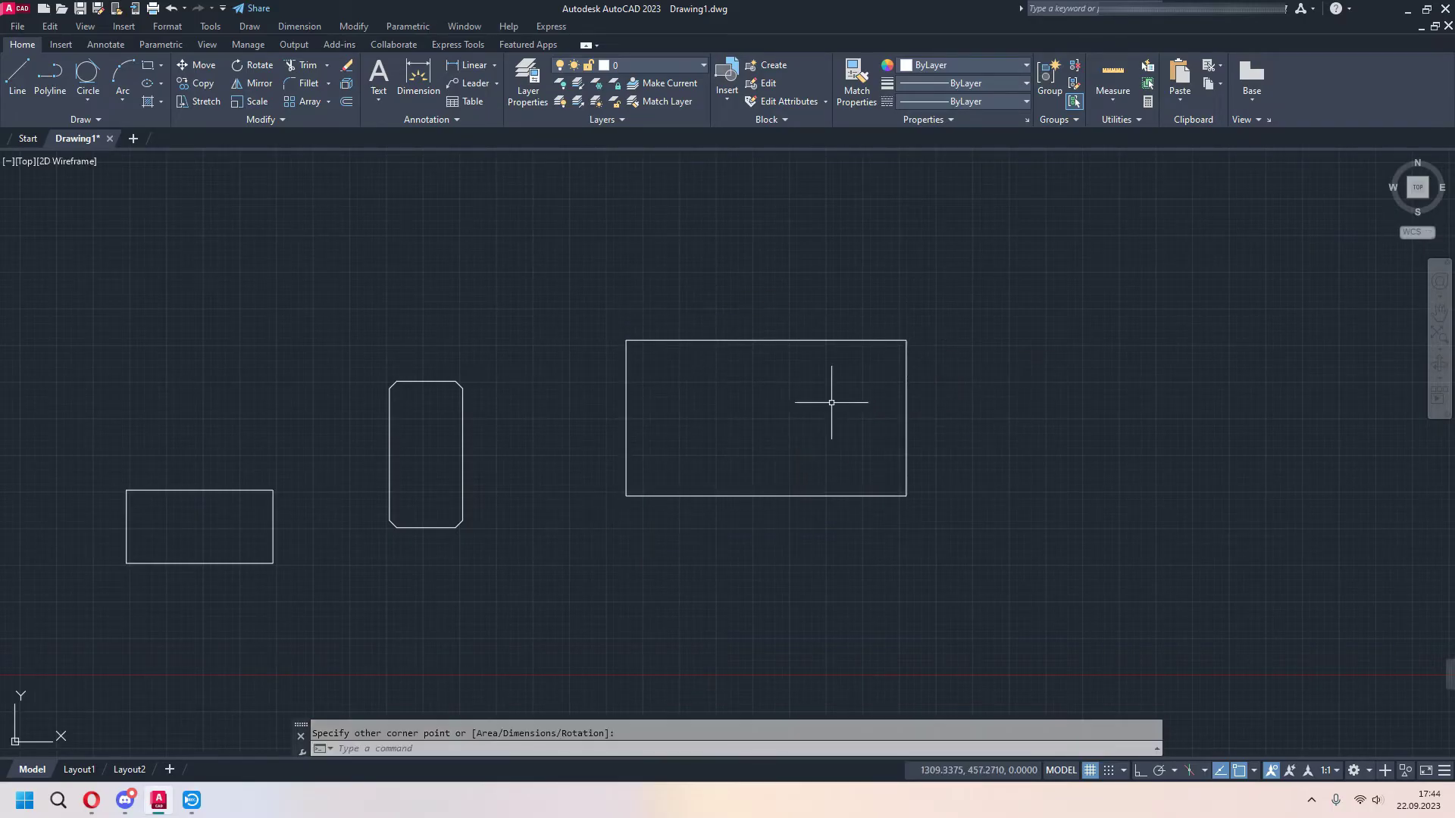
{"action": "scroll", "coordinate": [978, 558], "scroll_direction": "down", "scroll_amount": 4}
{"action": "scroll", "coordinate": [983, 557], "scroll_direction": "up", "scroll_amount": 4}
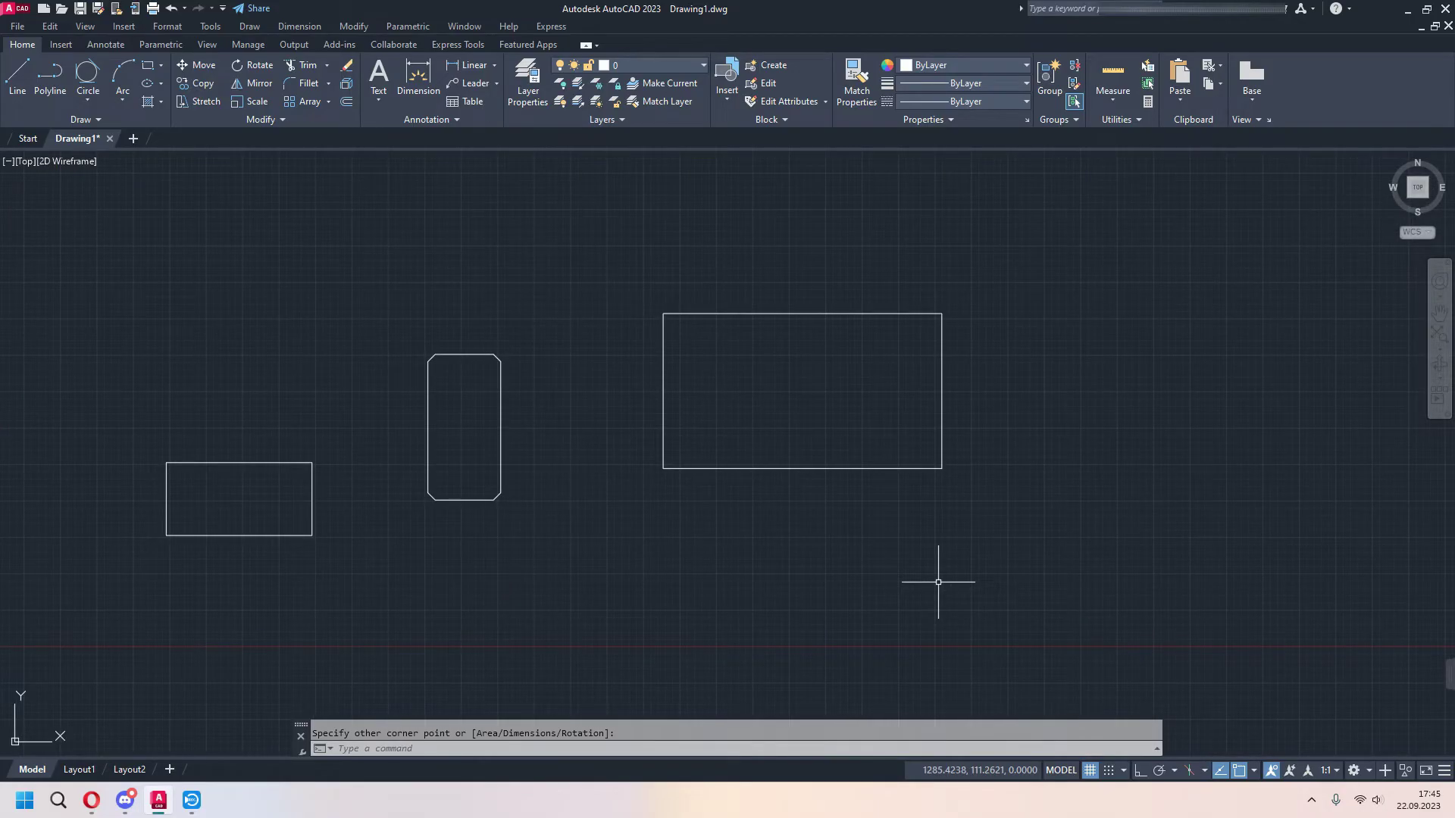
{"action": "middle_click_drag", "start_coordinate": [938, 582], "coordinate": [943, 357], "text": "shift"}
{"action": "middle_click_drag", "start_coordinate": [956, 447], "coordinate": [985, 493]}
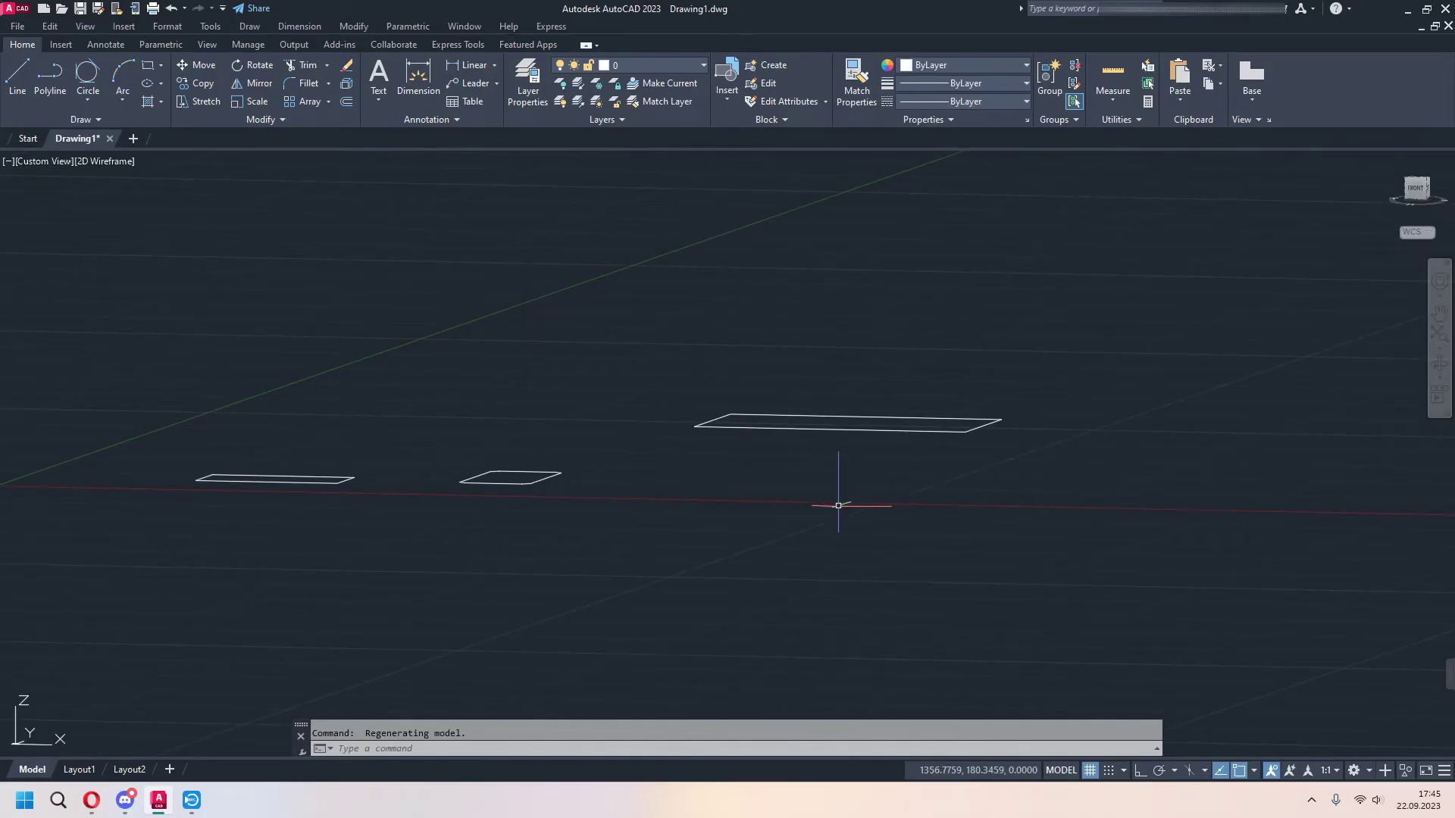
{"action": "mouse_move", "coordinate": [871, 377]}
{"action": "middle_mouse_down", "text": "shift"}
{"action": "mouse_move", "coordinate": [925, 467]}
{"action": "mouse_move", "coordinate": [859, 478]}
{"action": "mouse_move", "coordinate": [884, 578]}
{"action": "middle_mouse_up", "text": "shift"}
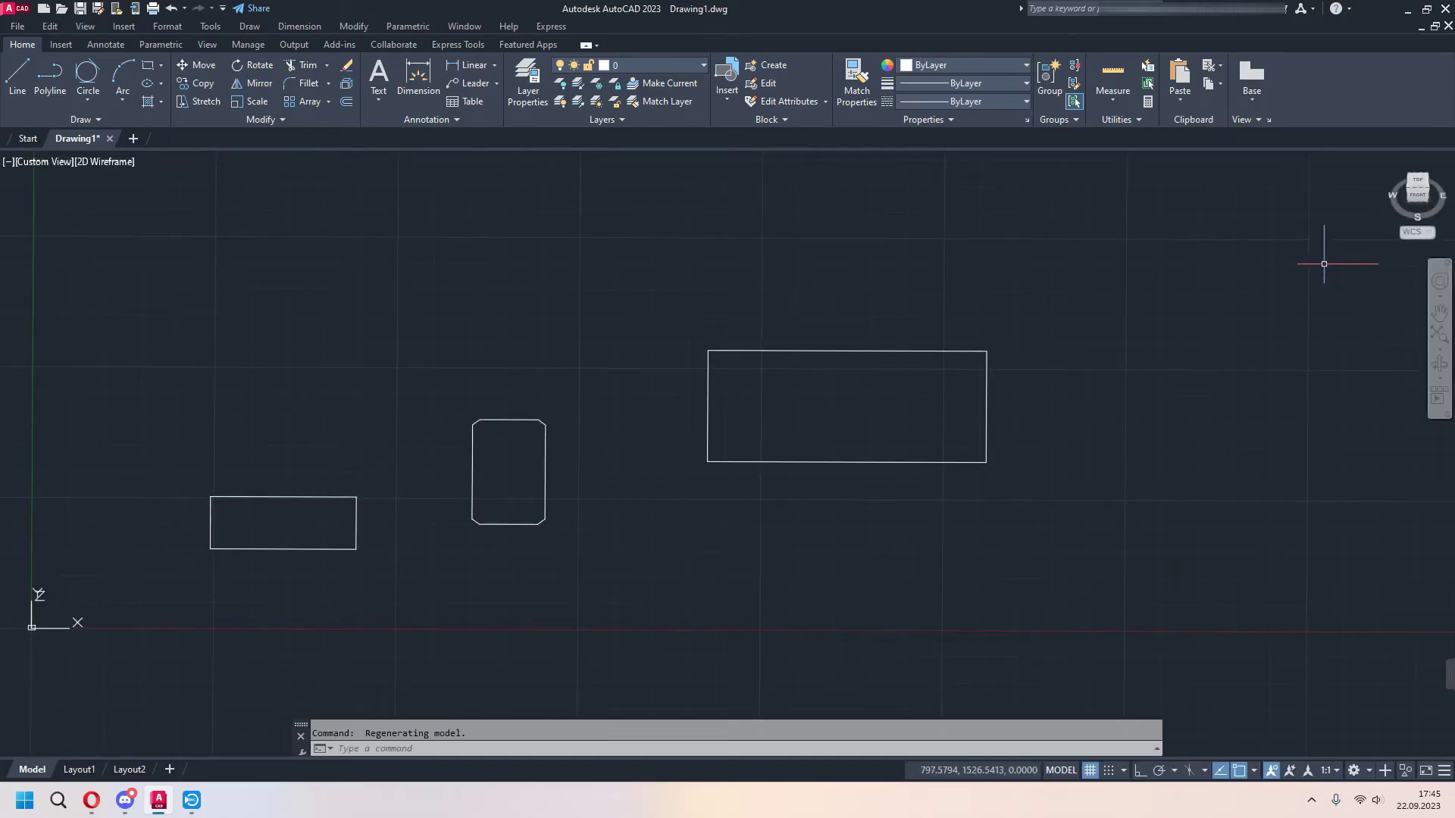
{"action": "left_click", "coordinate": [1417, 183]}
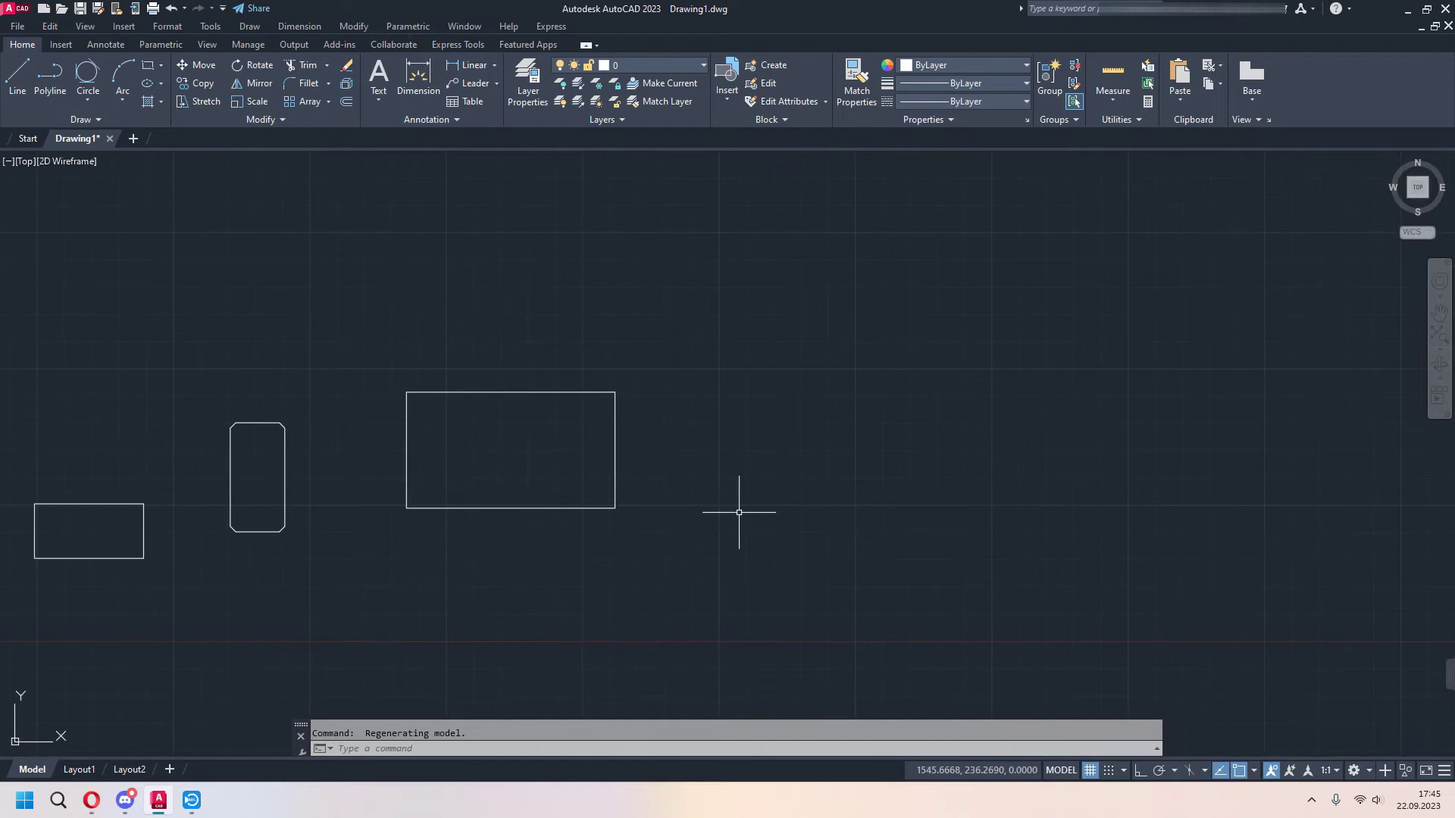
{"action": "type", "text": "rec"}
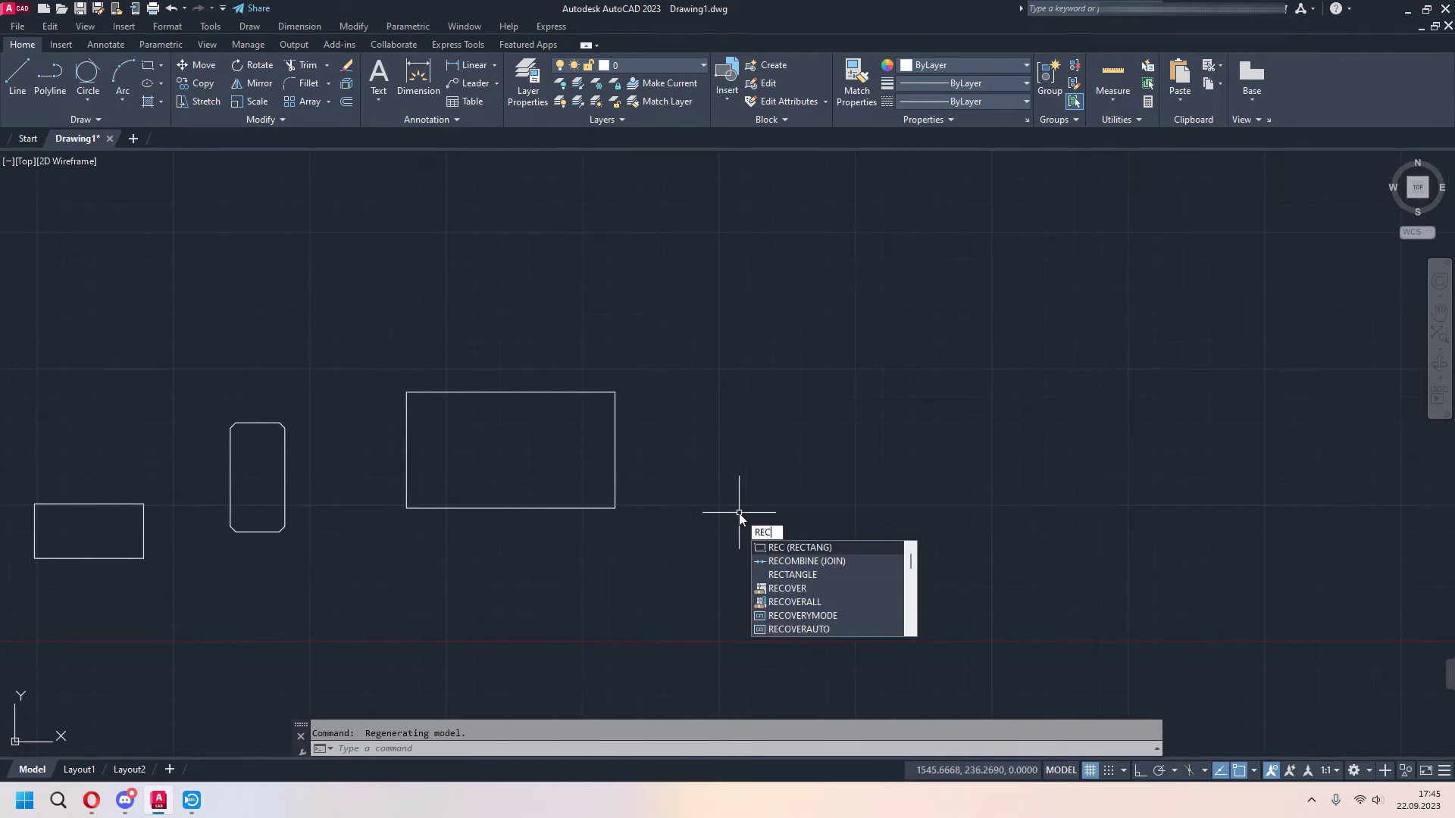
Reset the rectangle elevation to 0 and pan to free space on the right.
{"action": "key", "text": "Return"}
{"action": "type", "text": "e"}
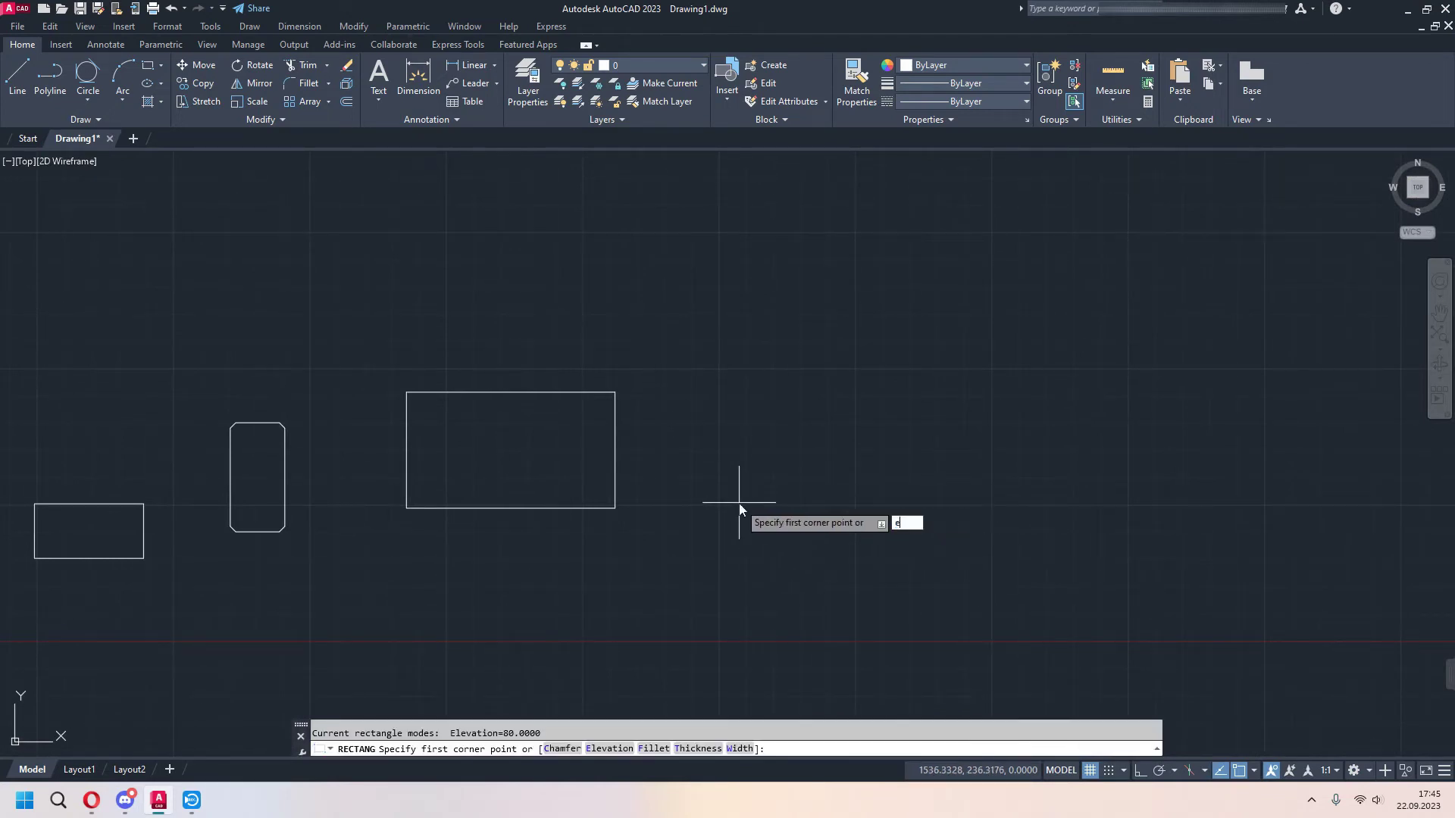
{"action": "key", "text": "Return"}
{"action": "type", "text": "0"}
{"action": "key", "text": "Return"}
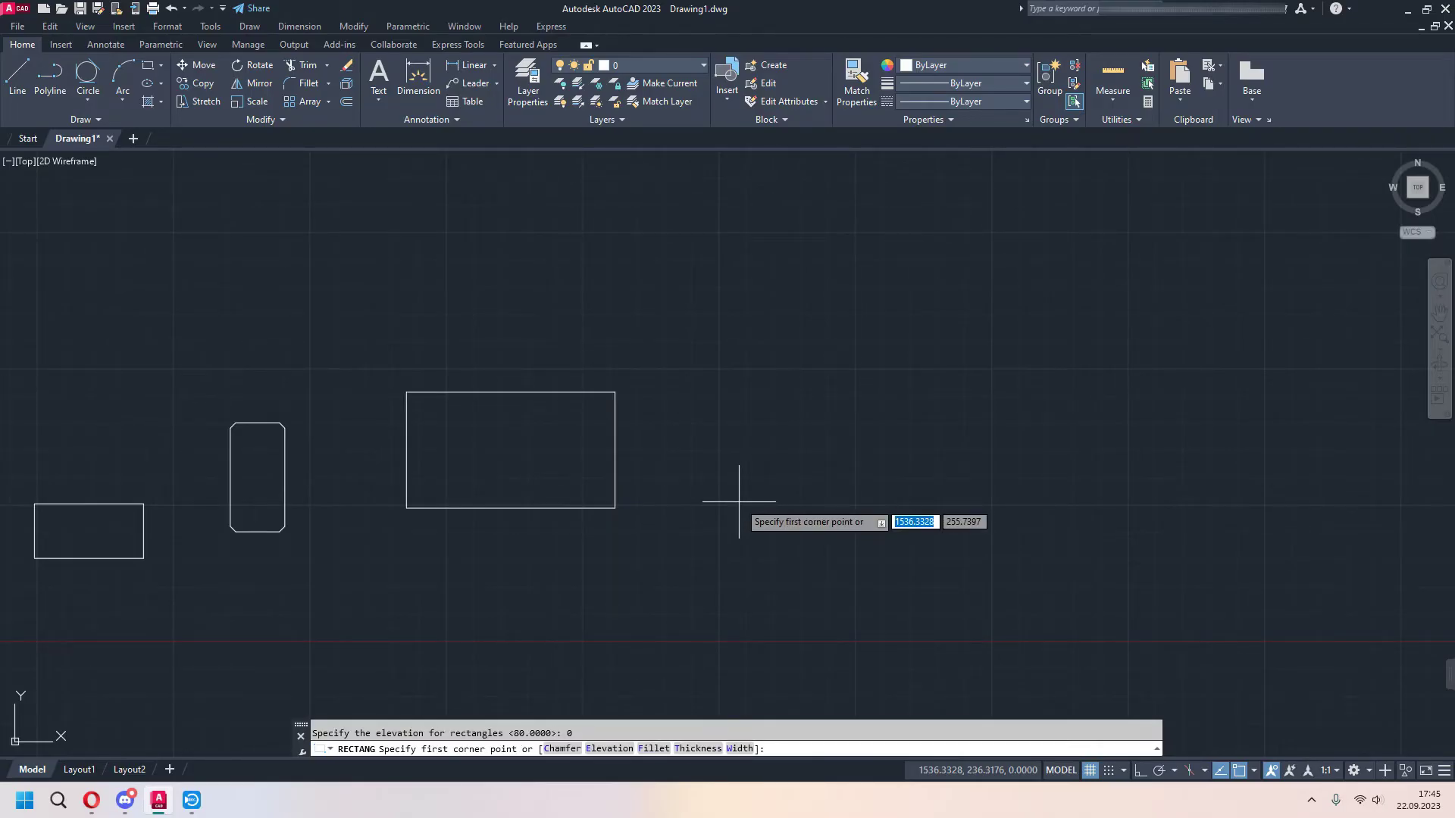
{"action": "key", "text": "Escape"}
{"action": "middle_click_drag", "start_coordinate": [777, 536], "coordinate": [683, 527]}
Draw a rectangle with corners filleted at radius 40 by two opposite corners.
{"action": "type", "text": "rec"}
{"action": "key", "text": "Return"}
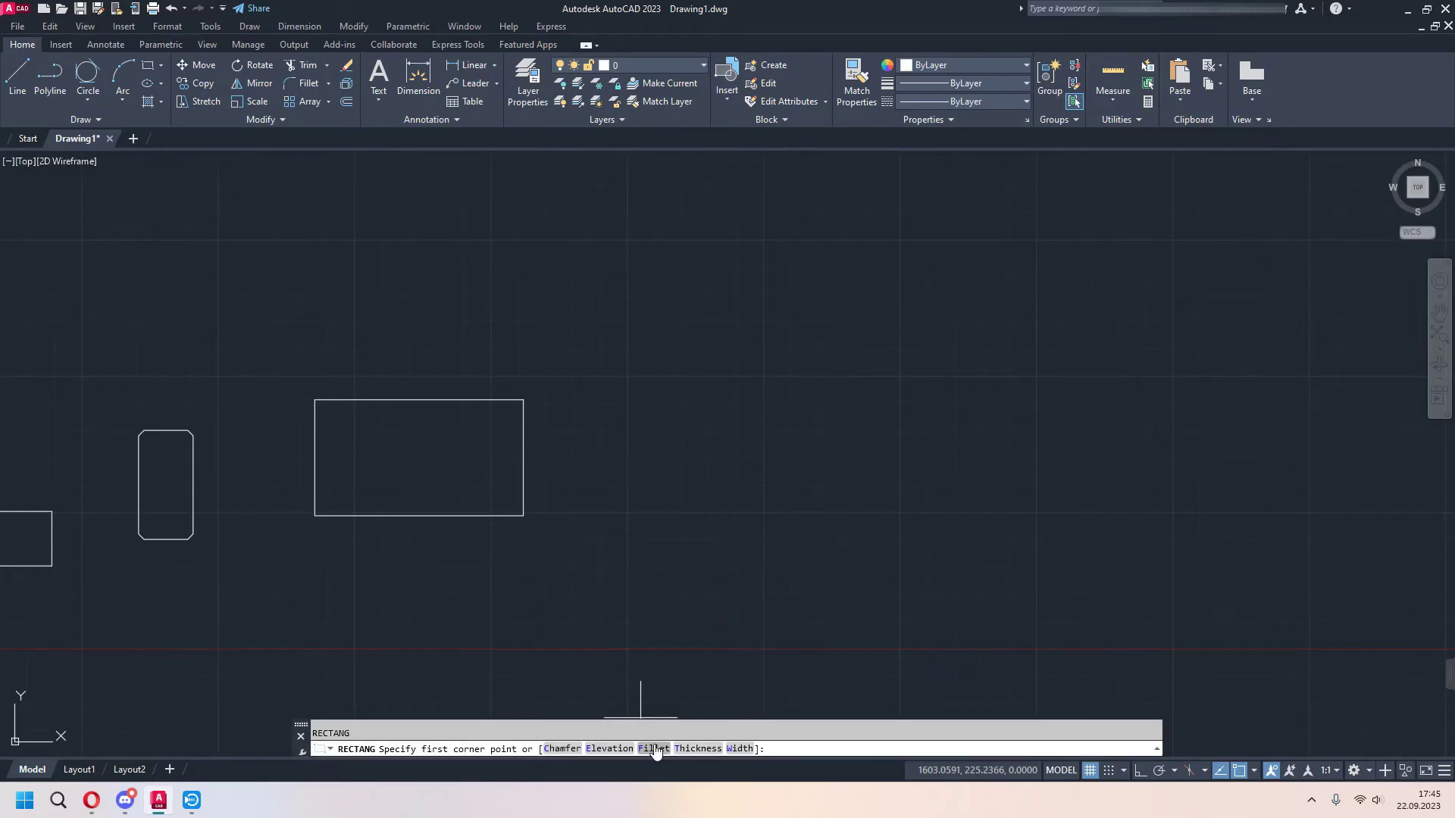
{"action": "left_click", "coordinate": [656, 750]}
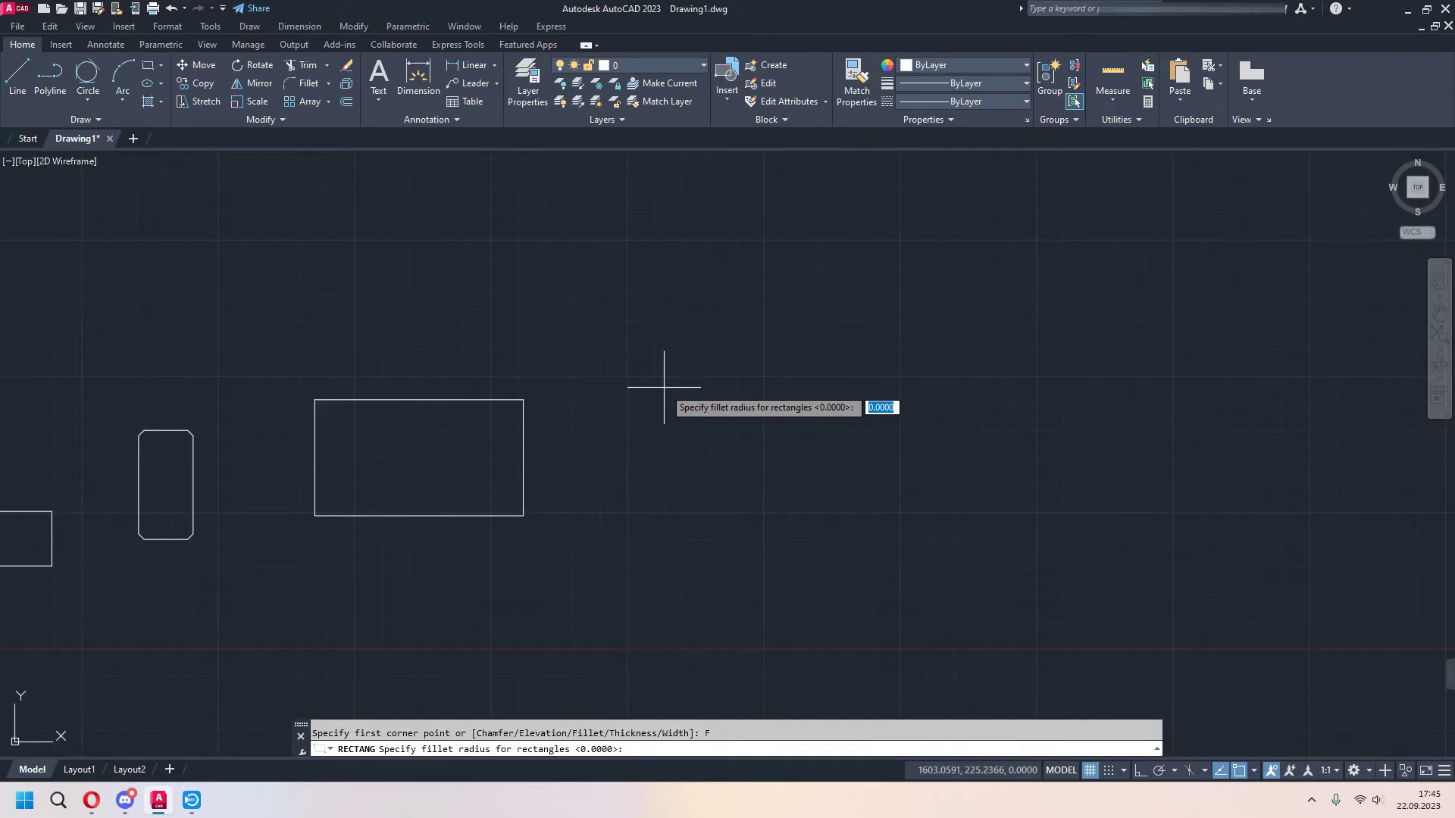
{"action": "type", "text": "0"}
{"action": "key", "text": "Return"}
{"action": "left_click", "coordinate": [652, 516]}
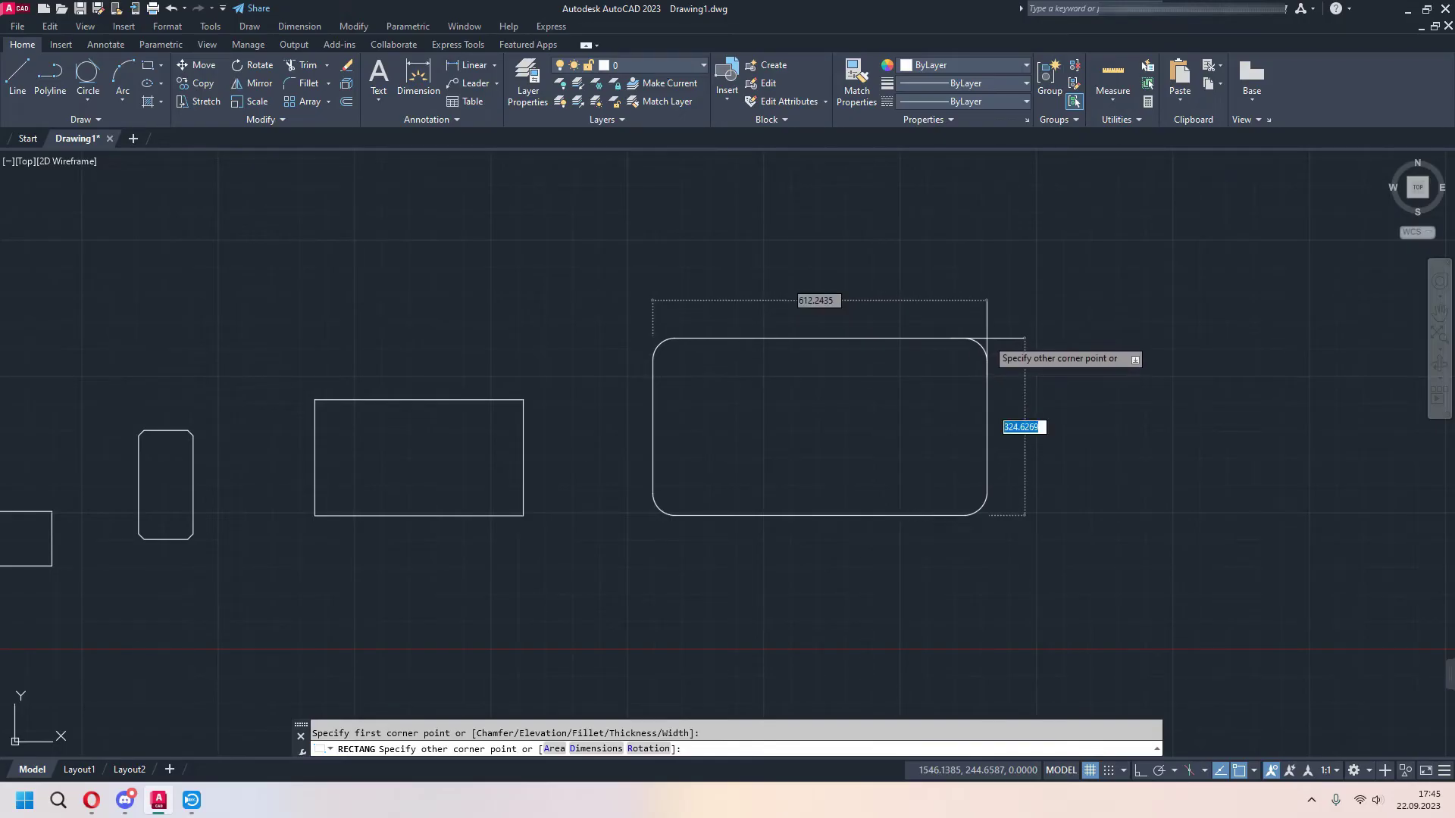
{"action": "left_click", "coordinate": [961, 346]}
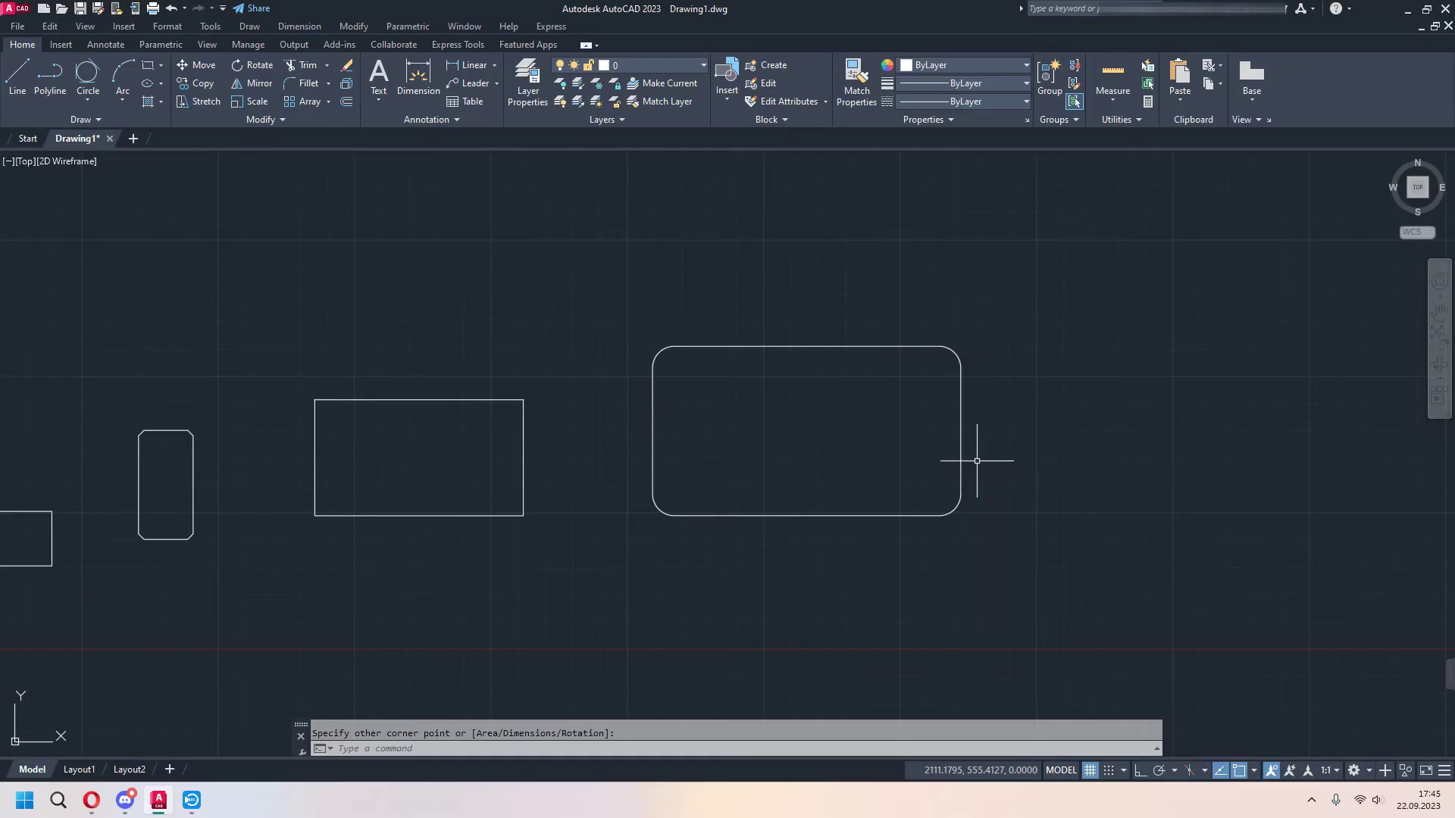
Pan left, start a new rectangle, then cancel the rounded preview.
{"action": "mouse_move", "coordinate": [999, 530]}
{"action": "middle_mouse_down"}
{"action": "mouse_move", "coordinate": [717, 540]}
{"action": "mouse_move", "coordinate": [613, 525]}
{"action": "middle_mouse_up"}
{"action": "key", "text": "space"}
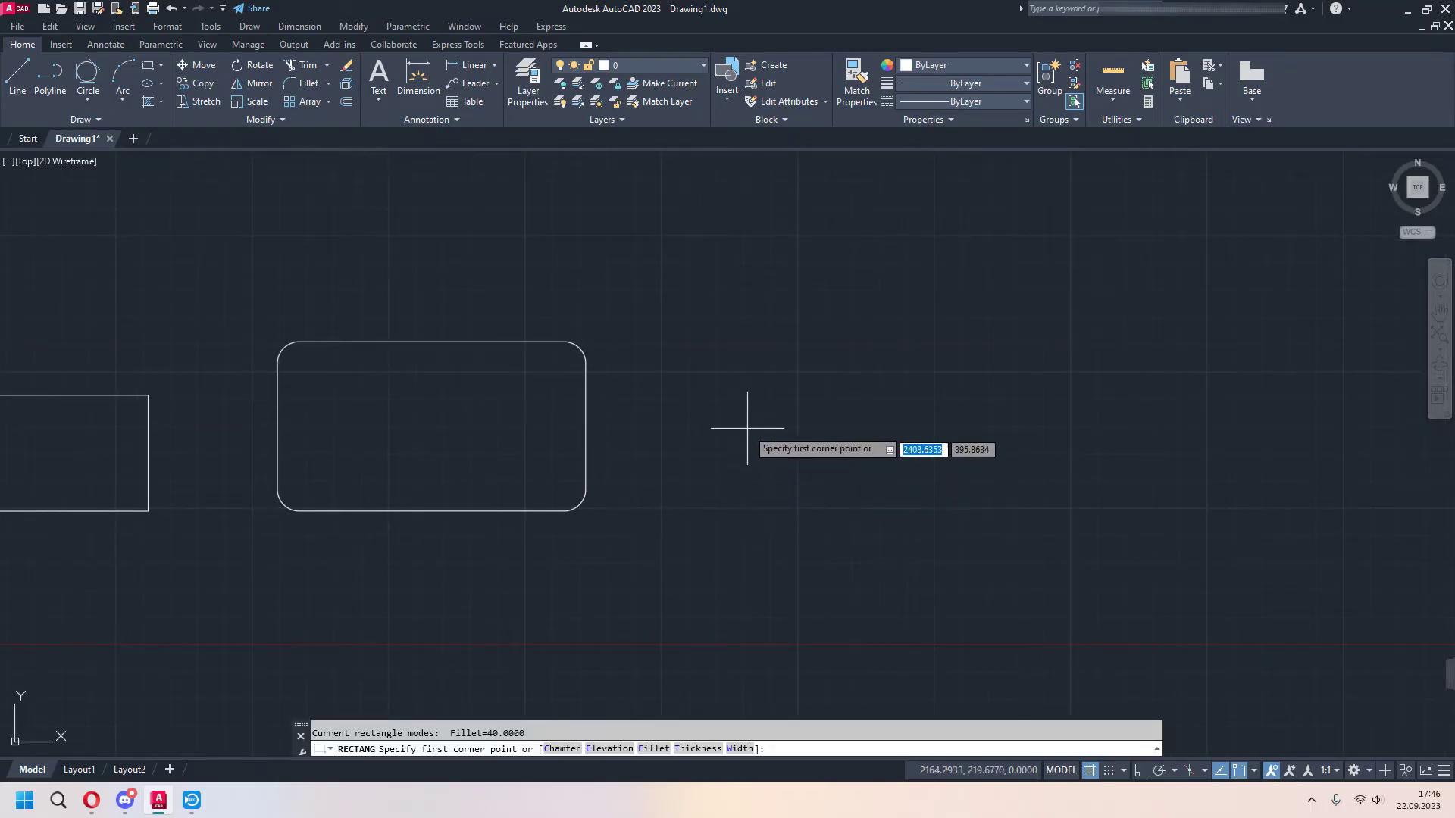
{"action": "left_click", "coordinate": [737, 385]}
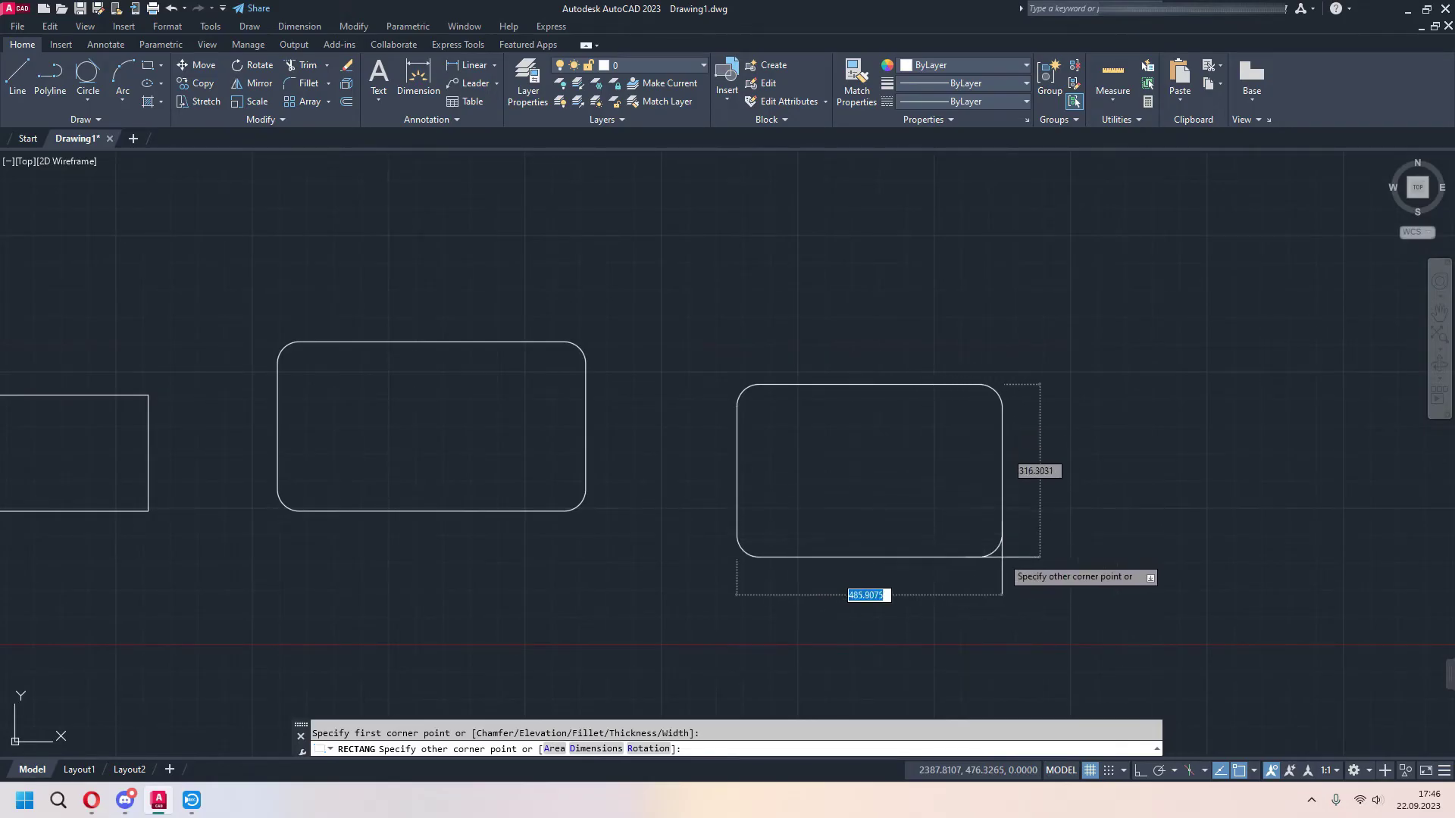
{"action": "key", "text": "Escape"}
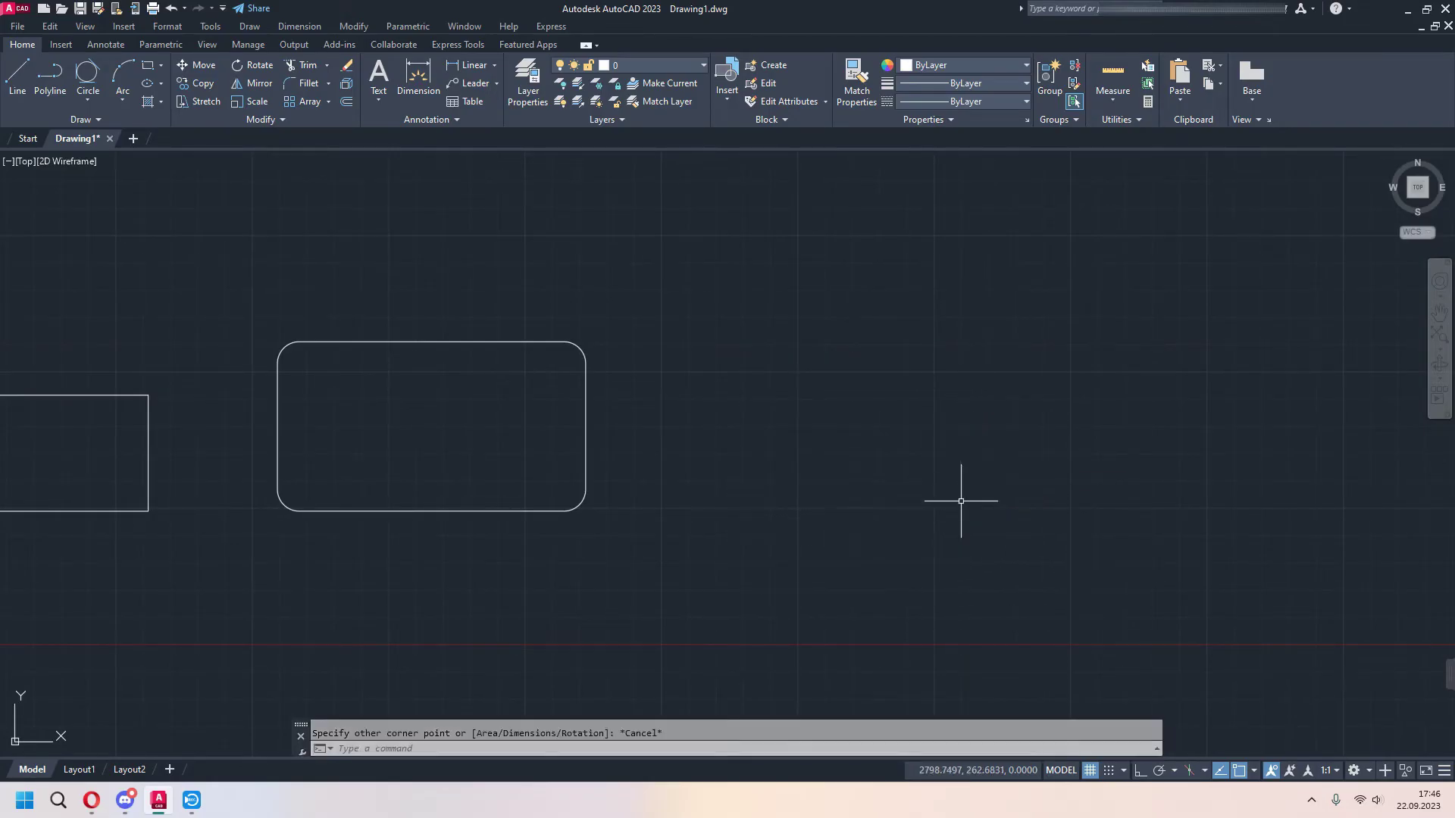
Set the rectangle fillet radius back to 0.
{"action": "key", "text": "space"}
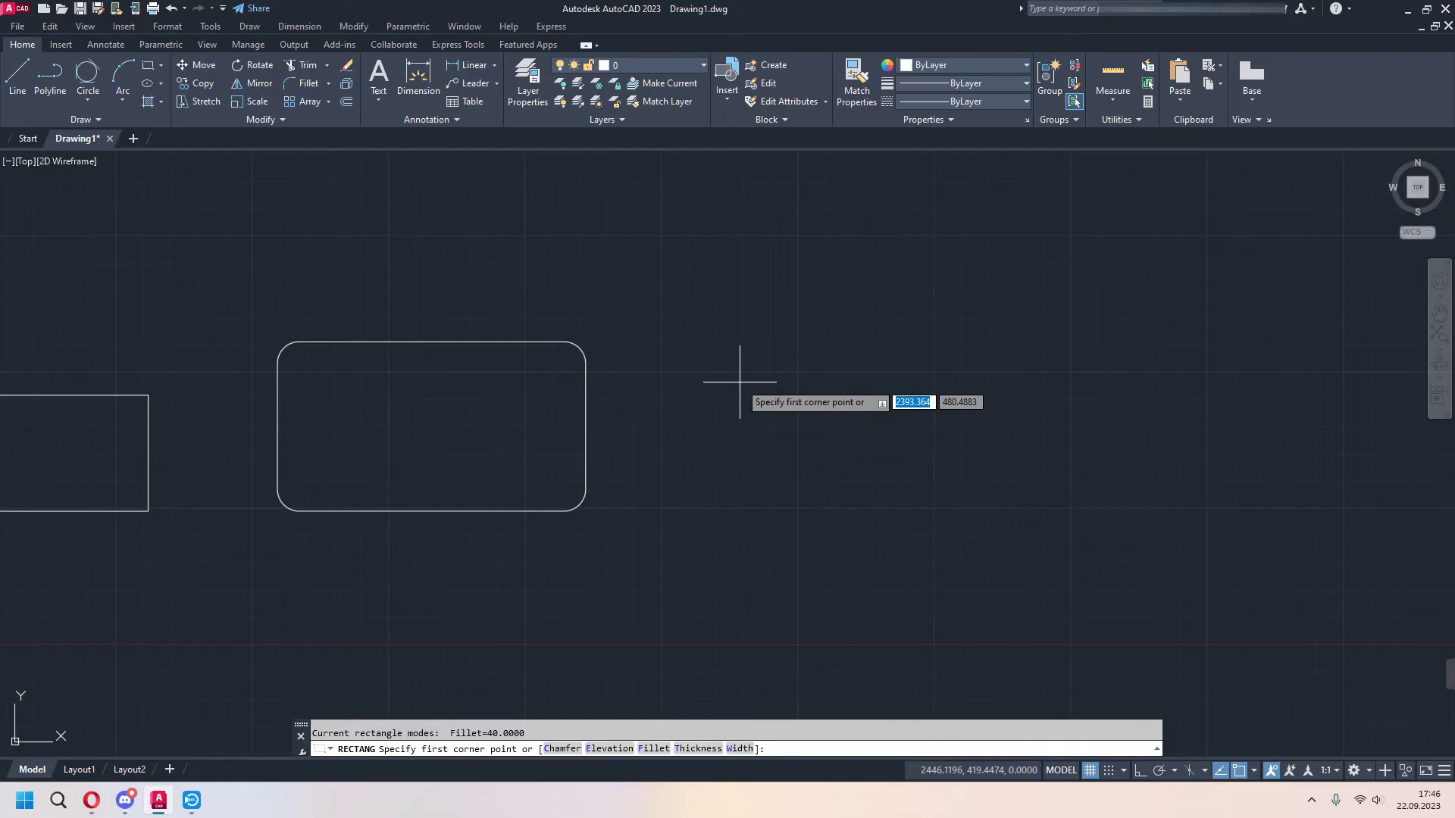
{"action": "type", "text": "f"}
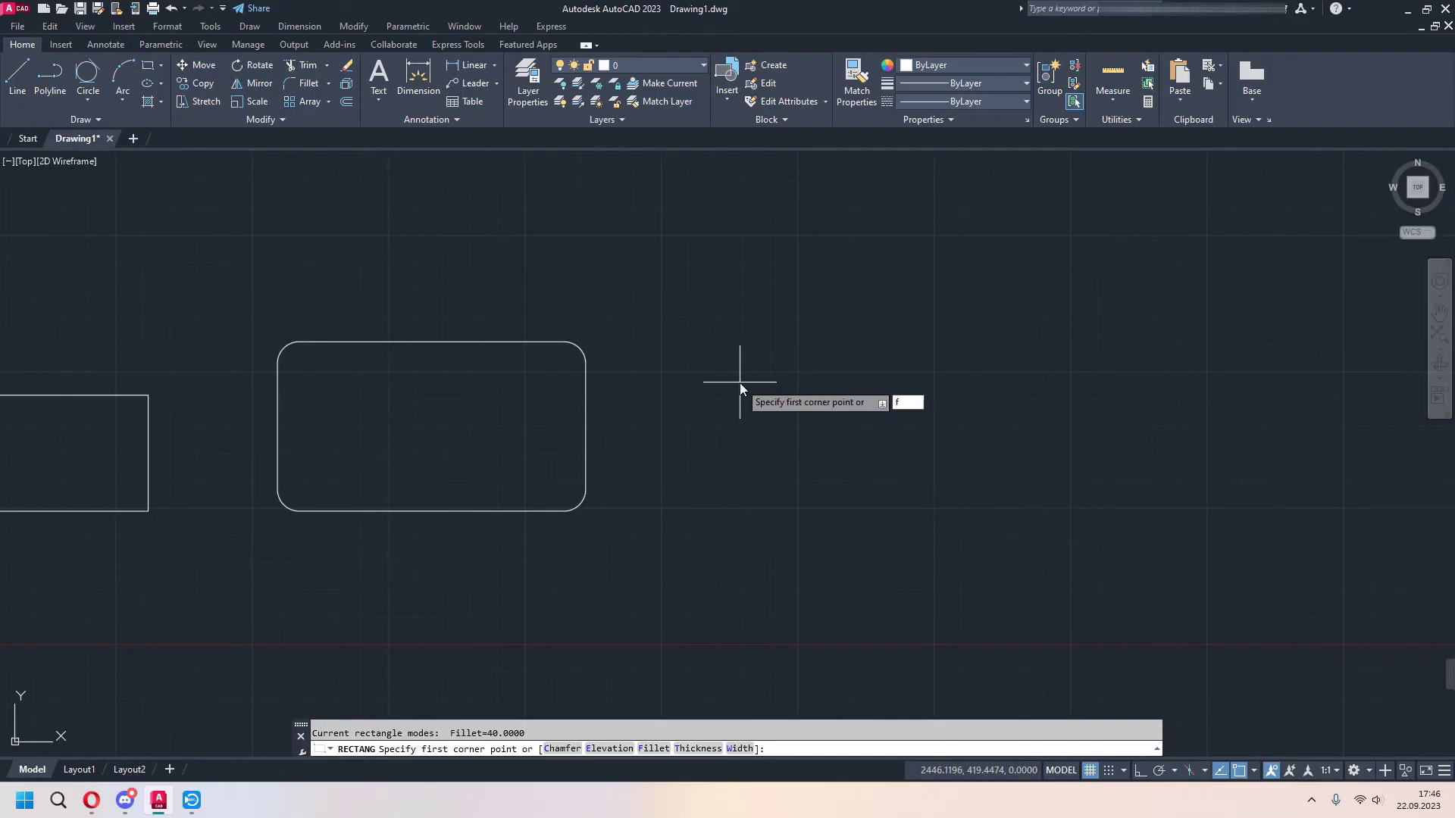
{"action": "key", "text": "Return"}
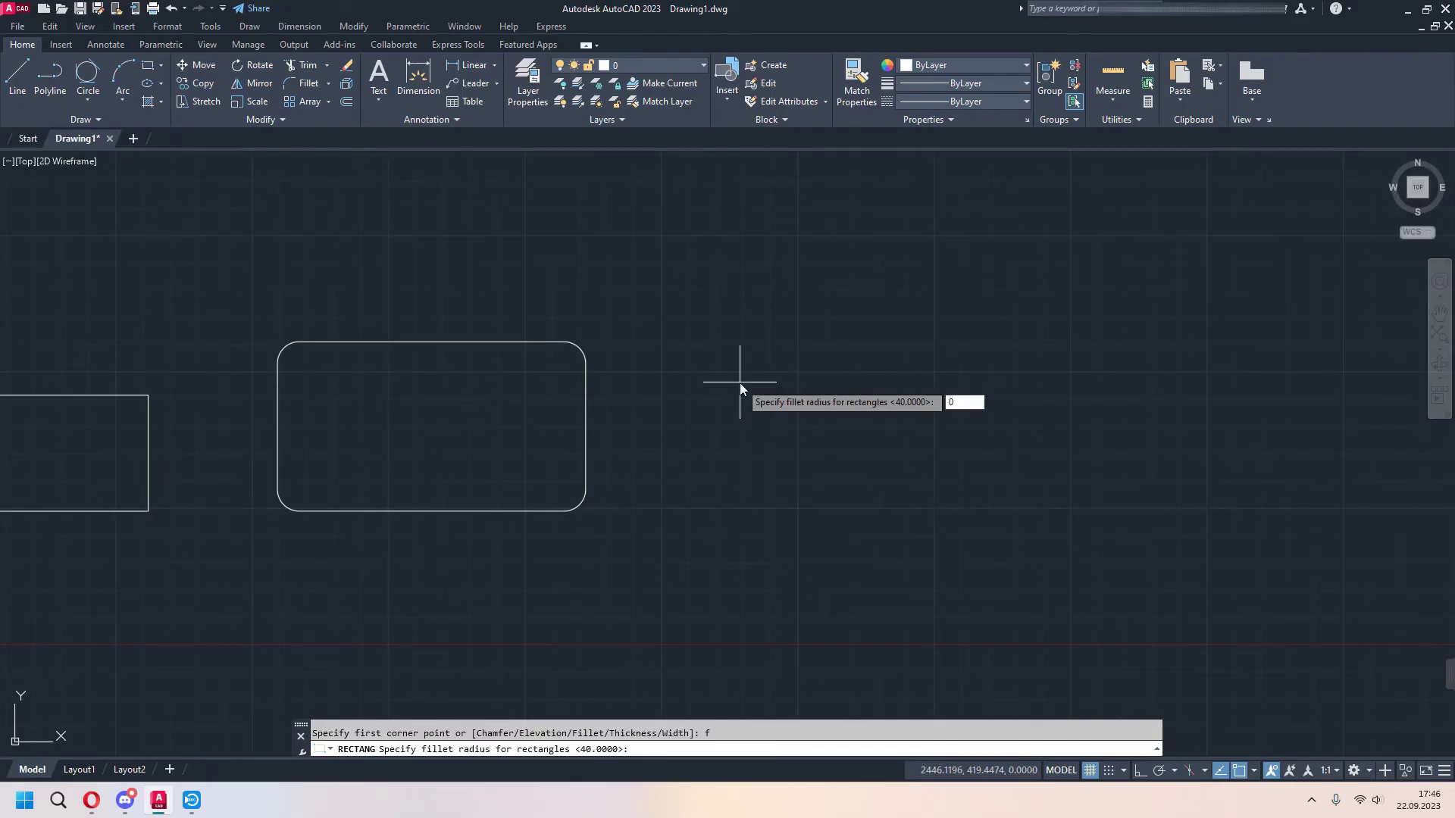
{"action": "key", "text": "Return"}
{"action": "key", "text": "Escape"}
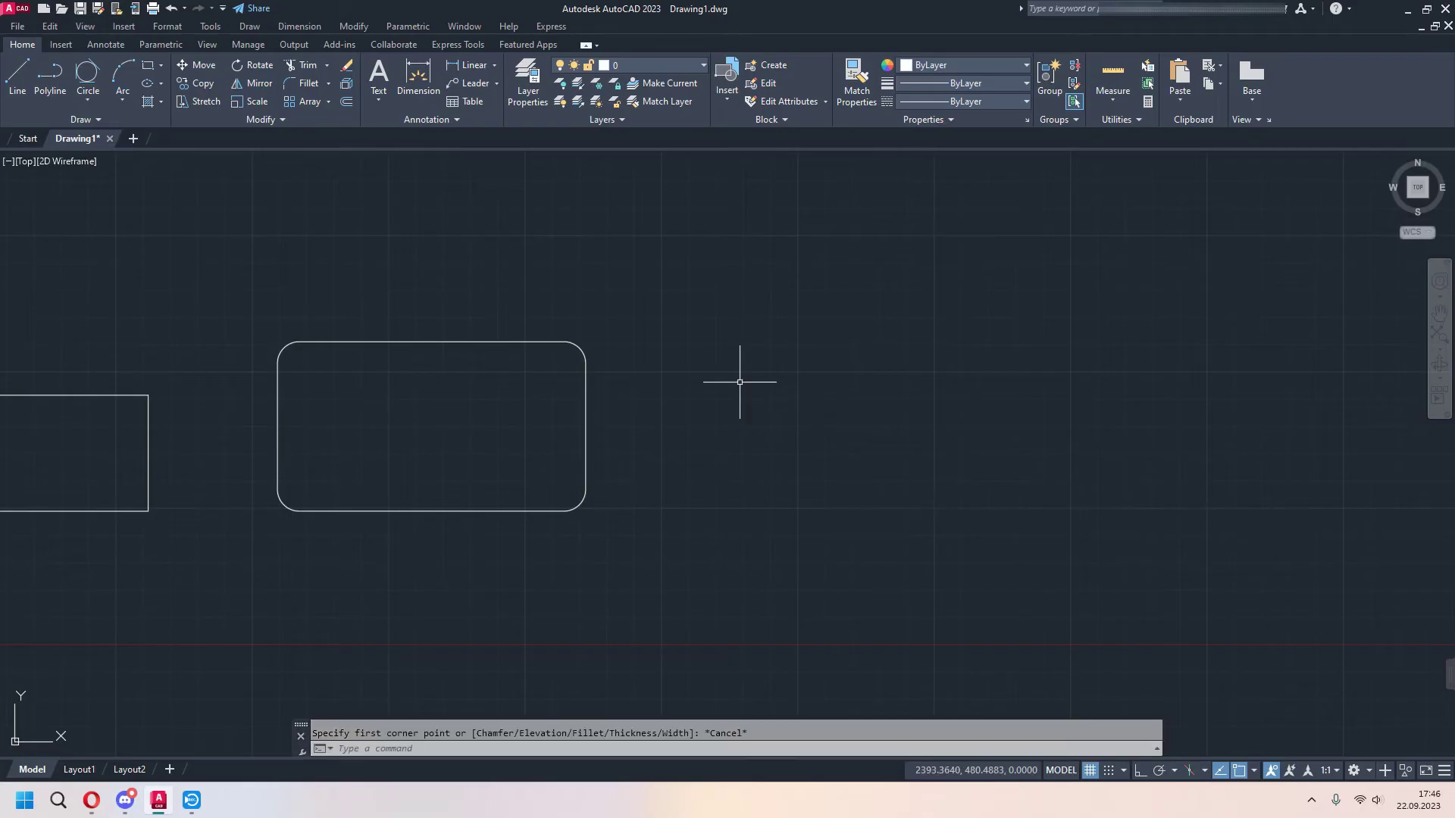
{"action": "type", "text": "rec"}
Start a sharp-cornered rectangle, cancel it, and pan left to clear space.
{"action": "key", "text": "Return"}
{"action": "left_click", "coordinate": [724, 355]}
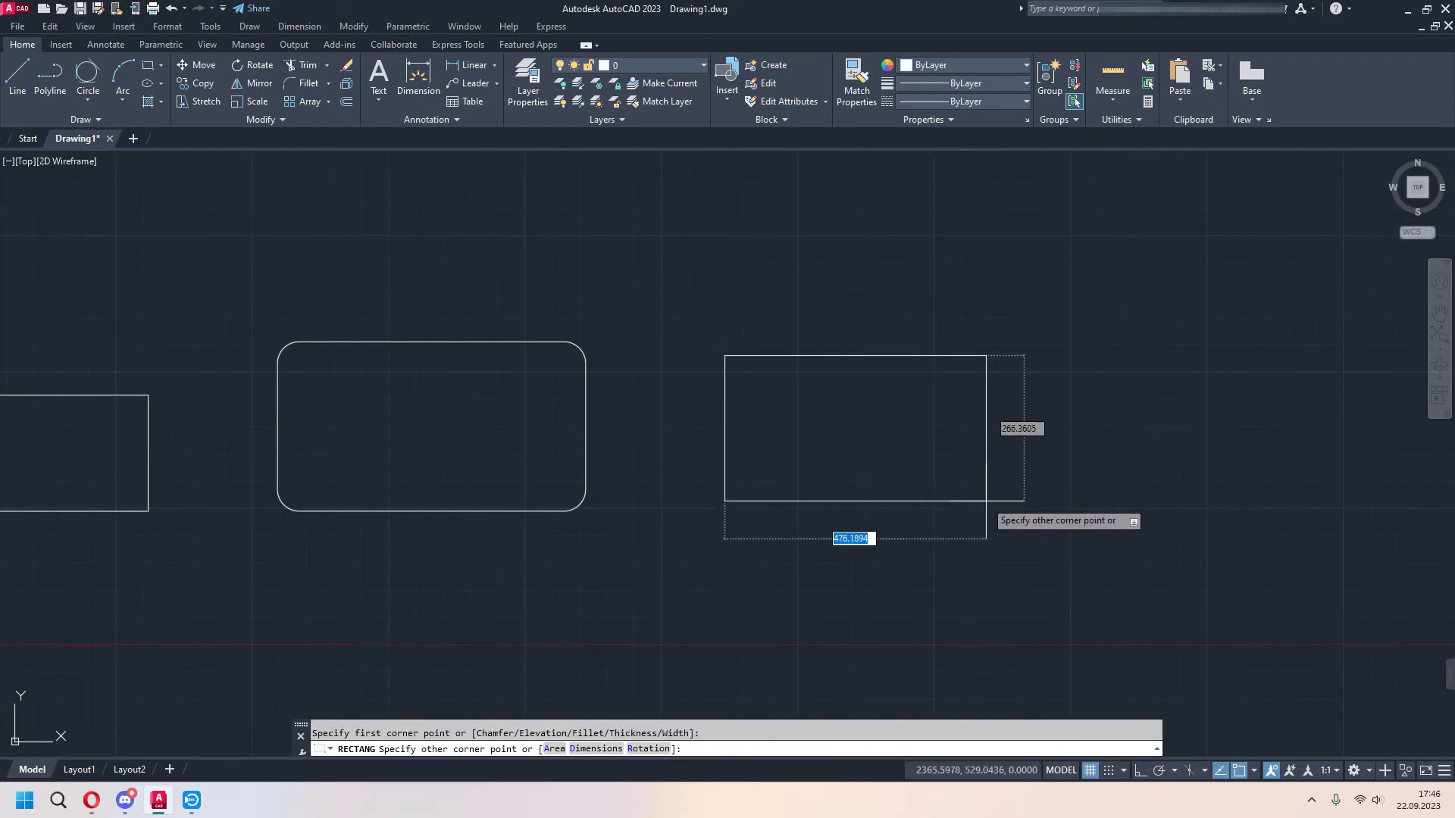
{"action": "key", "text": "Escape"}
{"action": "middle_click_drag", "start_coordinate": [990, 525], "coordinate": [805, 535]}
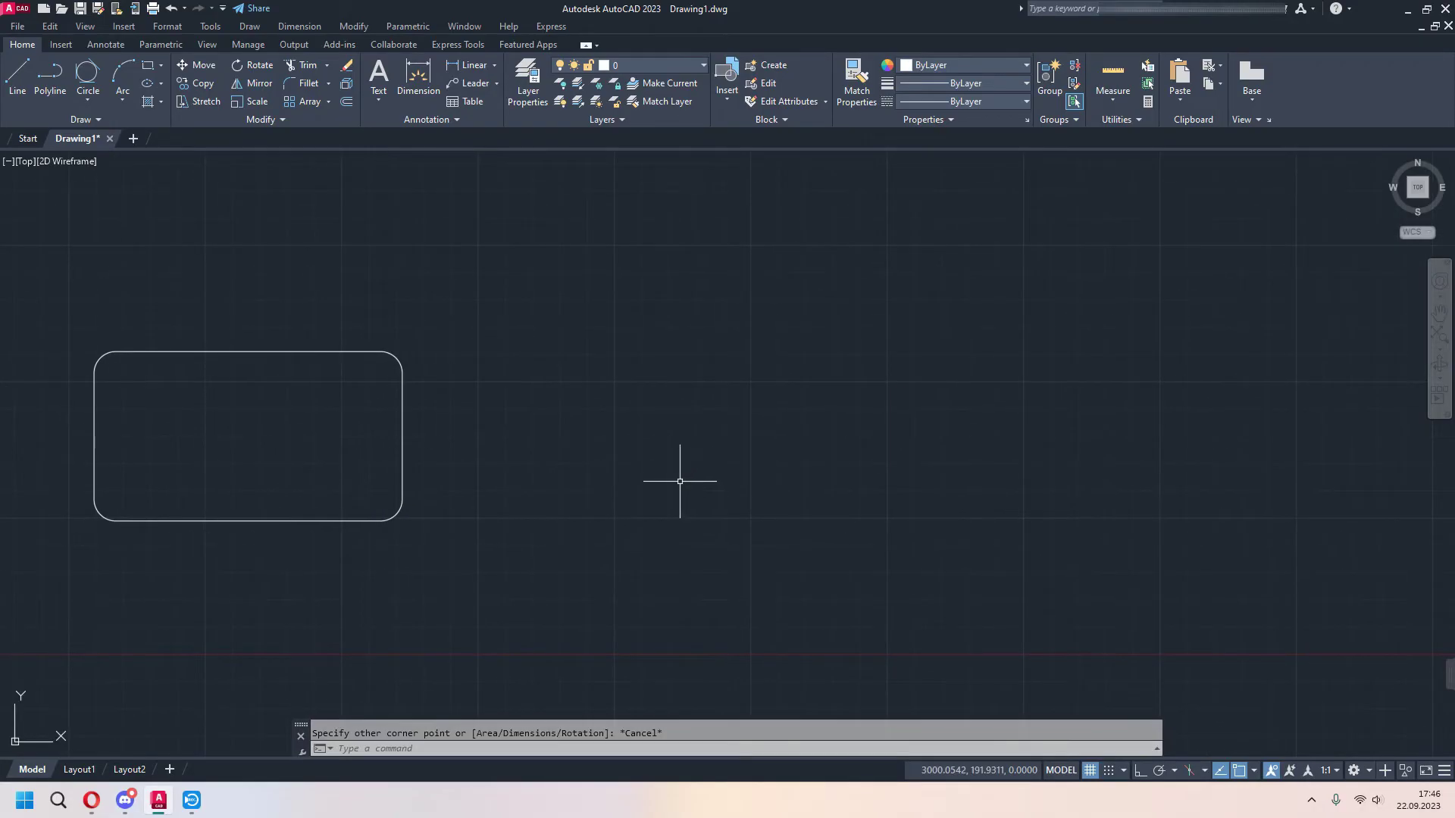
{"action": "key", "text": "Return"}
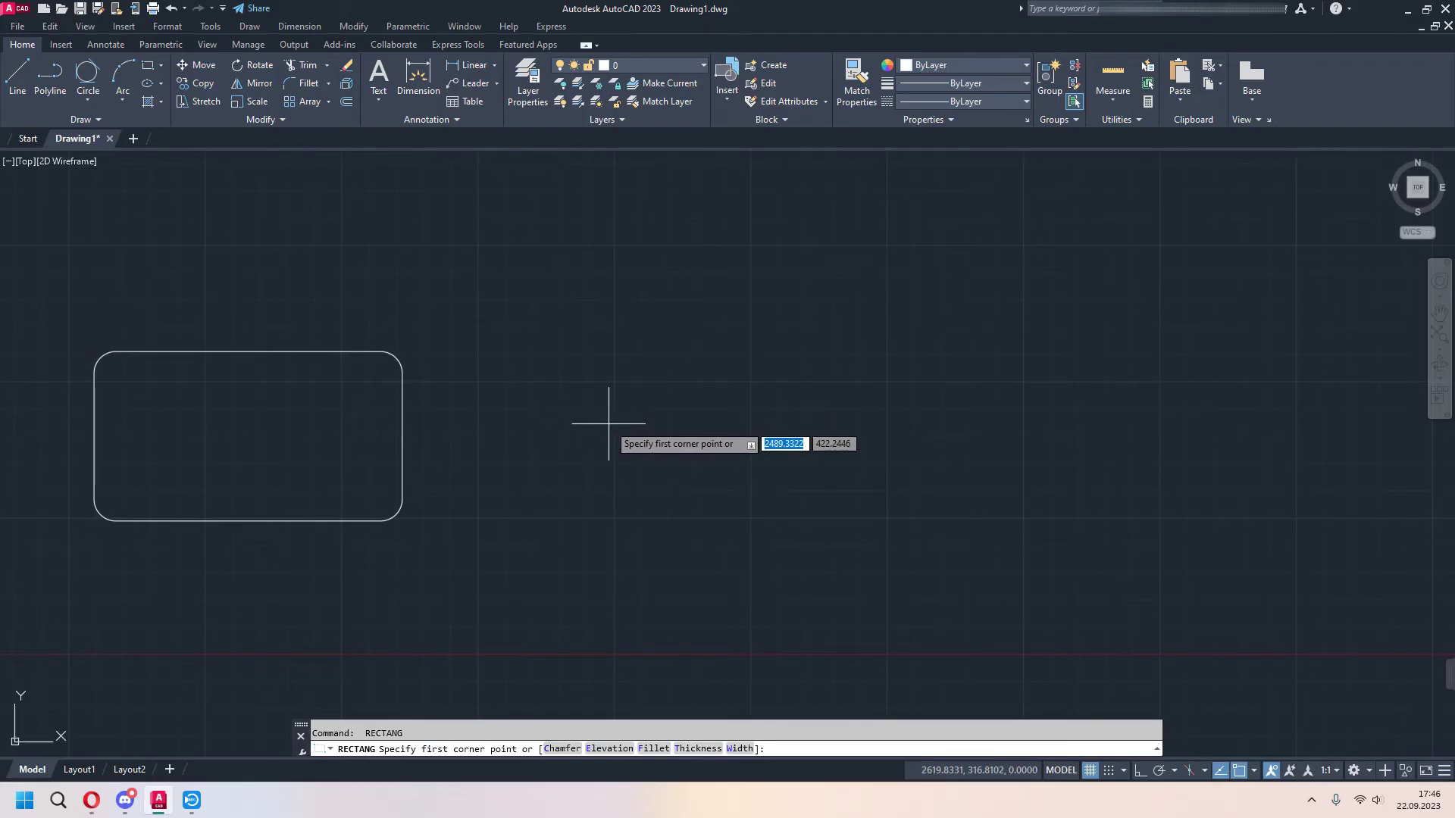
Draw a rectangle with thickness 20 by two corners beside the rounded one.
{"action": "type", "text": "t"}
{"action": "key", "text": "Return"}
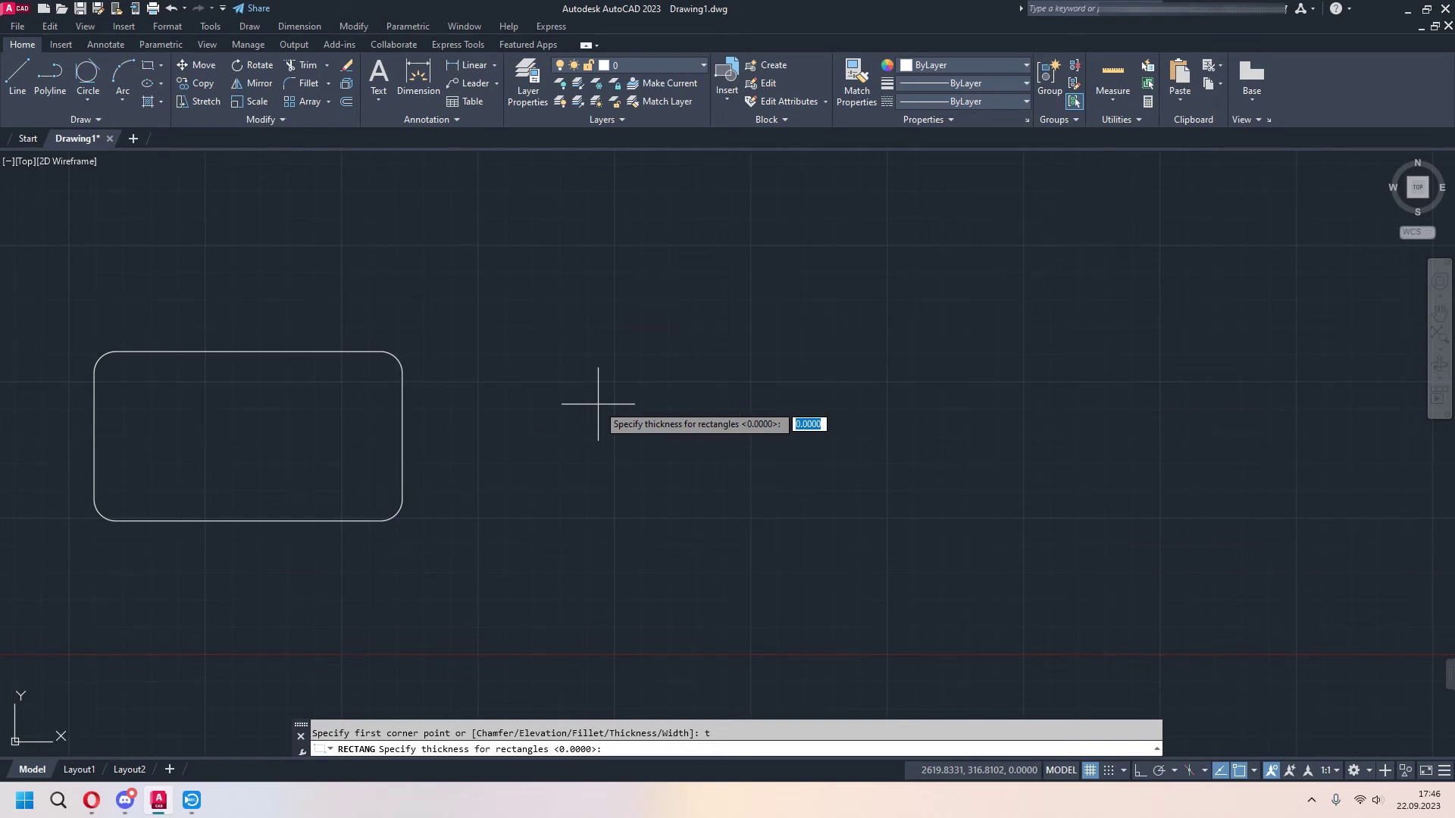
{"action": "type", "text": "20"}
{"action": "key", "text": "Return"}
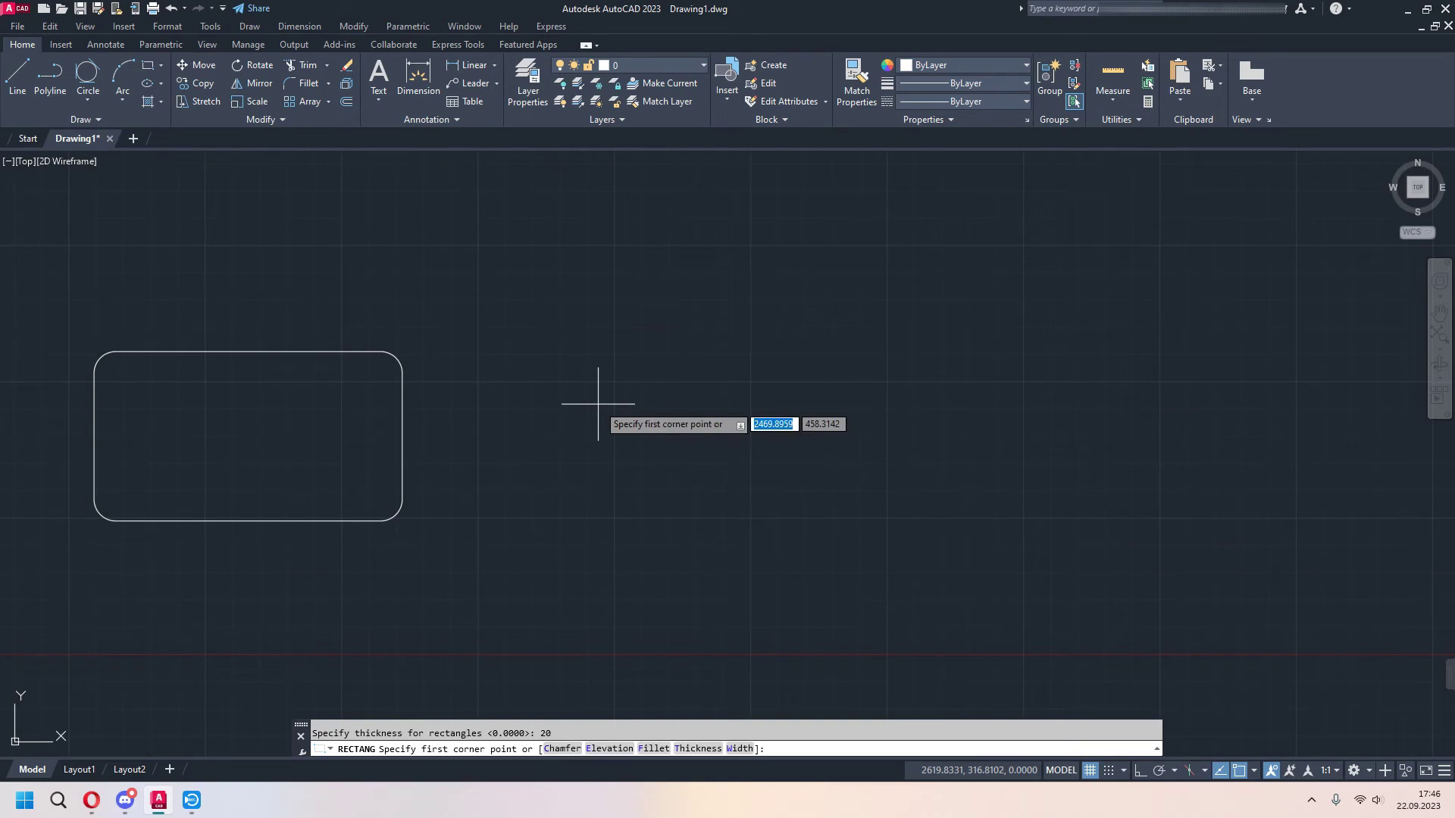
{"action": "left_click", "coordinate": [590, 441]}
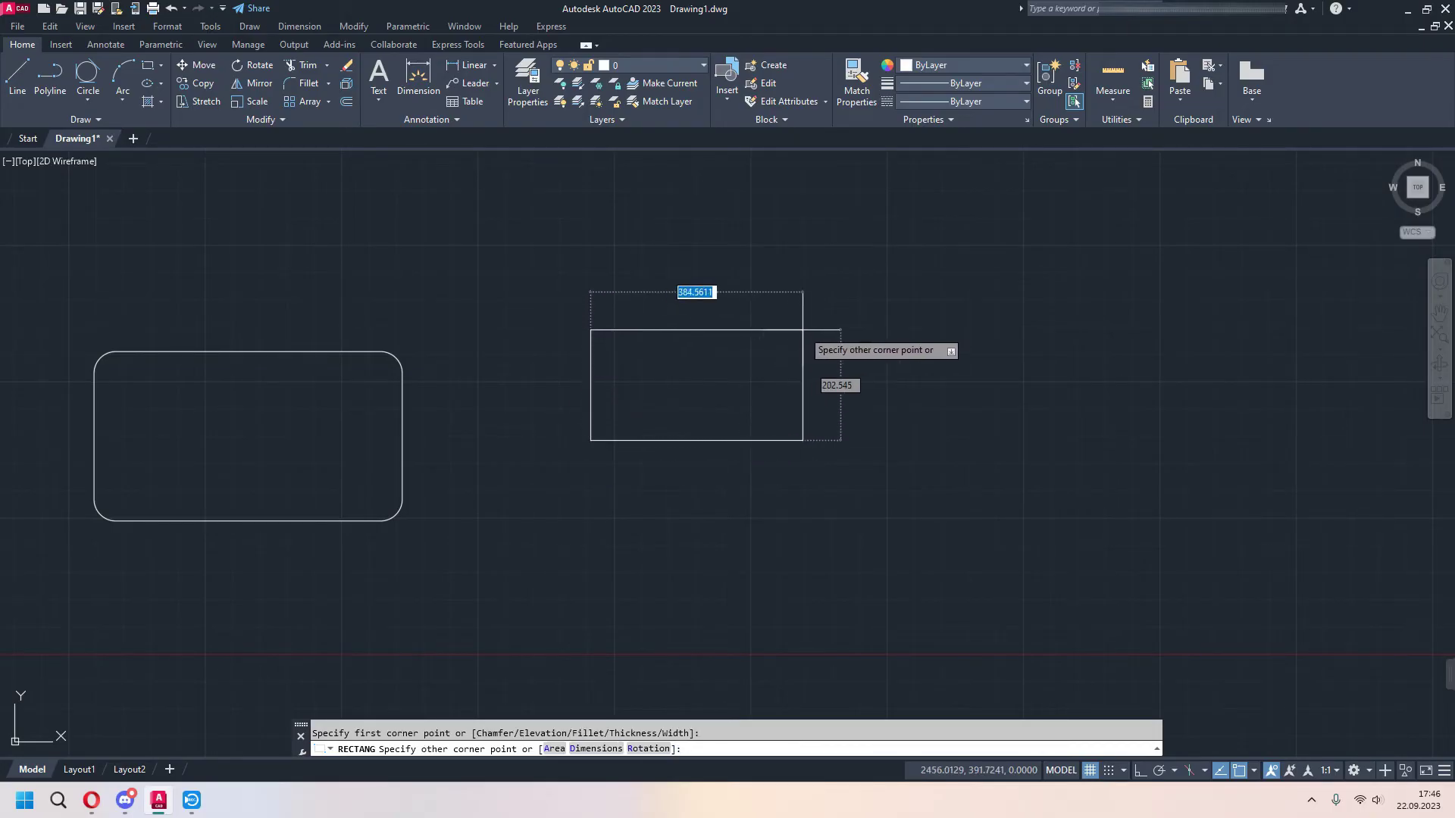
{"action": "left_click", "coordinate": [957, 237]}
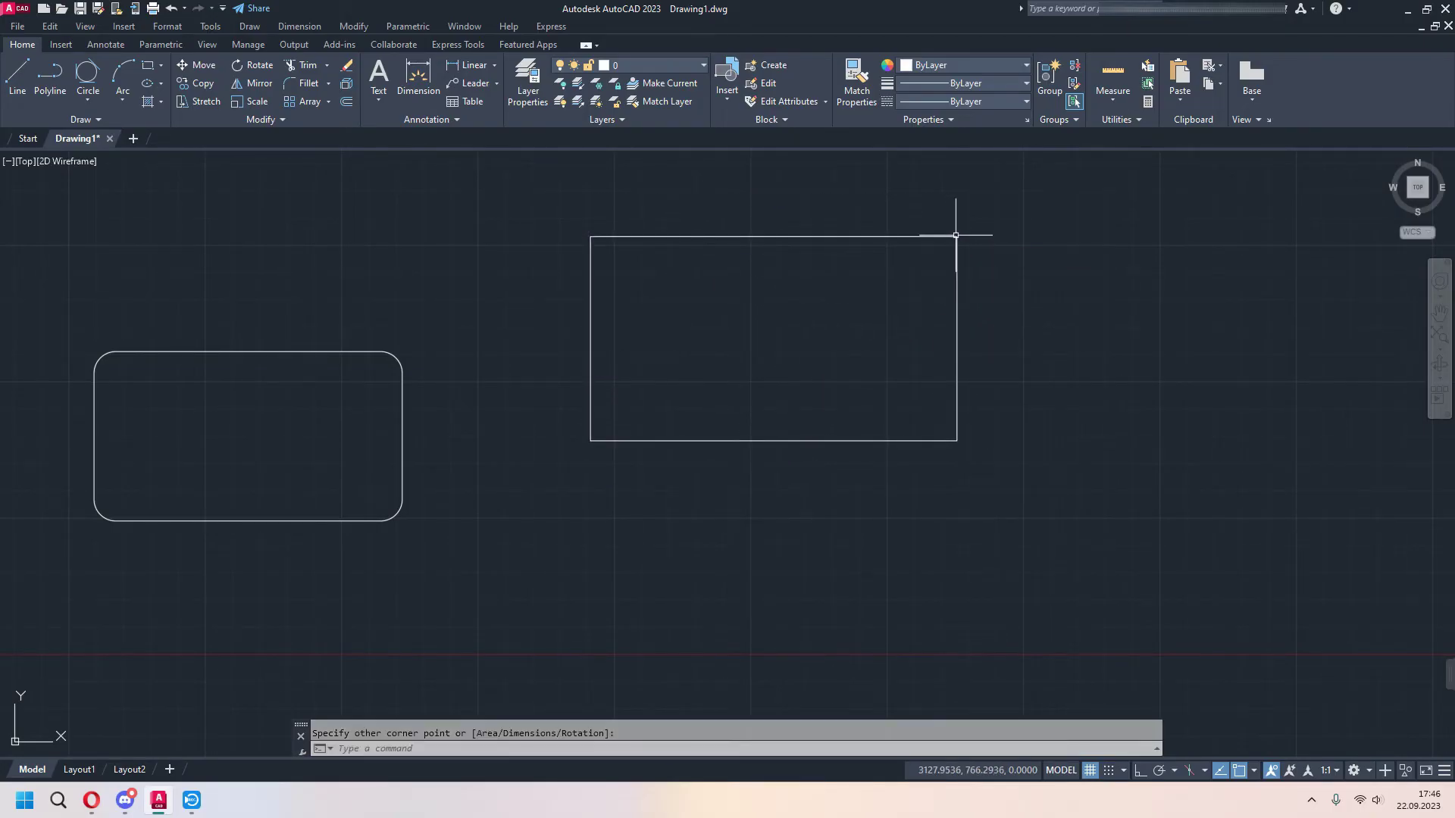
{"action": "mouse_move", "coordinate": [960, 558]}
{"action": "middle_mouse_down"}
{"action": "mouse_move", "coordinate": [861, 584]}
{"action": "mouse_move", "coordinate": [838, 368]}
{"action": "mouse_move", "coordinate": [838, 423]}
{"action": "mouse_move", "coordinate": [897, 439]}
{"action": "mouse_move", "coordinate": [849, 478]}
{"action": "middle_mouse_up"}
Orbit around the thick box, then return to TOP plan view and recentre.
{"action": "scroll", "coordinate": [839, 494], "scroll_direction": "up", "scroll_amount": 2}
{"action": "scroll", "coordinate": [839, 494], "scroll_direction": "up", "scroll_amount": 2}
{"action": "scroll", "coordinate": [911, 548], "scroll_direction": "up", "scroll_amount": 1}
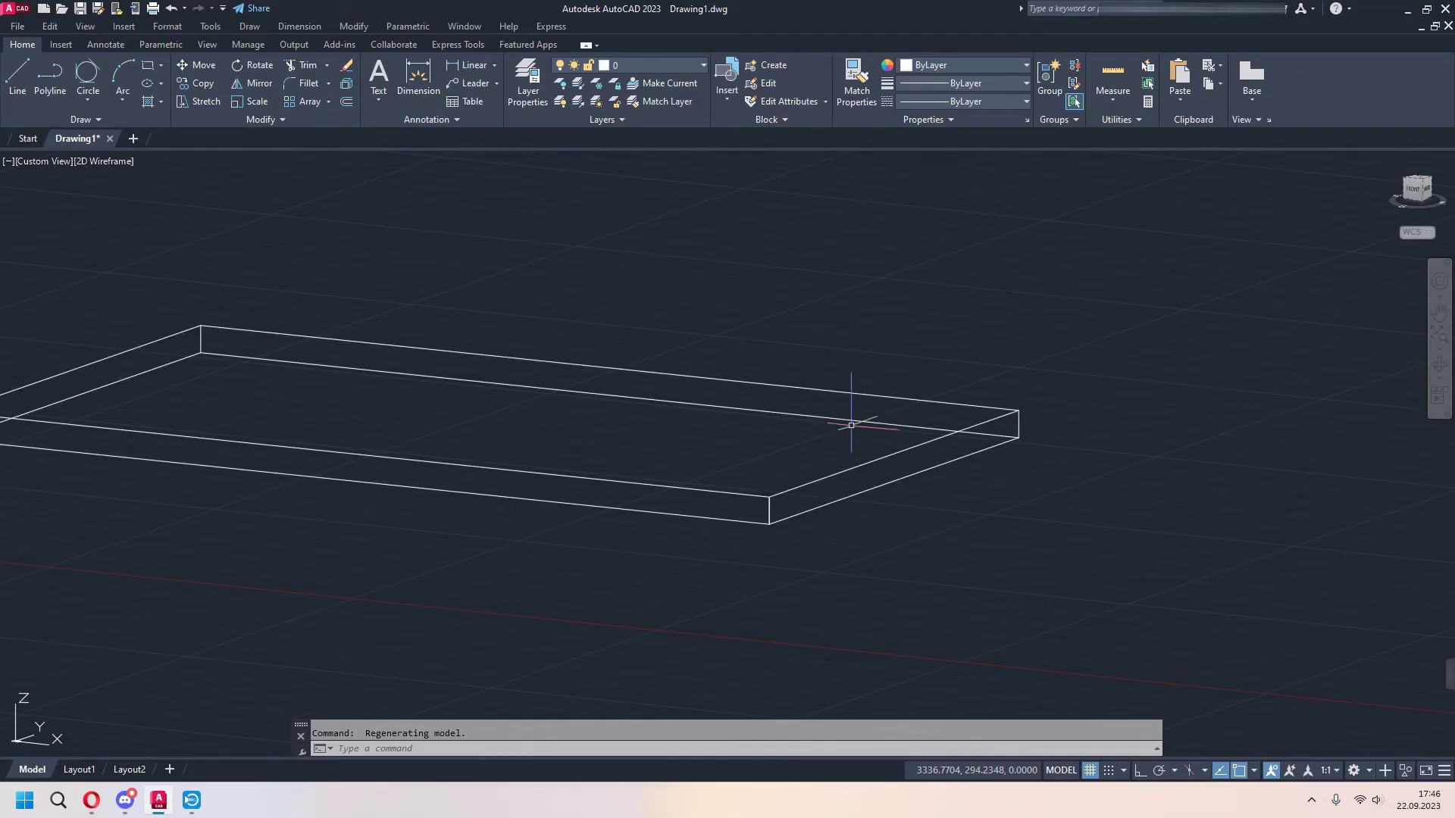
{"action": "mouse_move", "coordinate": [841, 523]}
{"action": "middle_mouse_down", "text": "shift"}
{"action": "mouse_move", "coordinate": [939, 566]}
{"action": "mouse_move", "coordinate": [692, 465]}
{"action": "mouse_move", "coordinate": [751, 533]}
{"action": "mouse_move", "coordinate": [1003, 439]}
{"action": "middle_mouse_up", "text": "shift"}
{"action": "left_click", "coordinate": [1413, 180]}
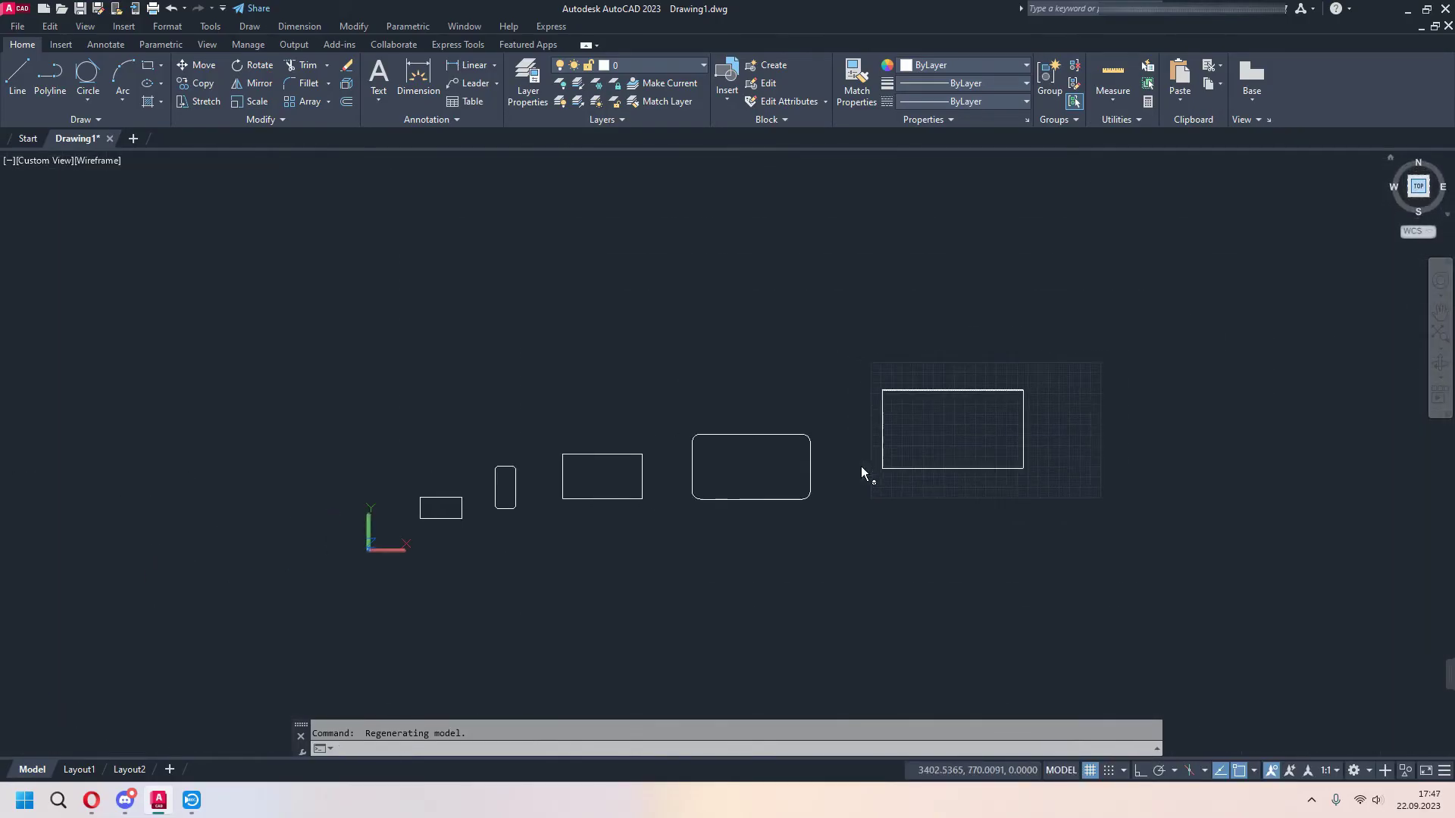
{"action": "middle_click_drag", "start_coordinate": [1030, 512], "coordinate": [877, 461]}
{"action": "scroll", "coordinate": [876, 461], "scroll_direction": "up", "scroll_amount": 2}
Reset the rectangle thickness to 0 and cancel the rectangle command.
{"action": "scroll", "coordinate": [833, 451], "scroll_direction": "up", "scroll_amount": 2}
{"action": "scroll", "coordinate": [776, 437], "scroll_direction": "down", "scroll_amount": 2}
{"action": "type", "text": "r"}
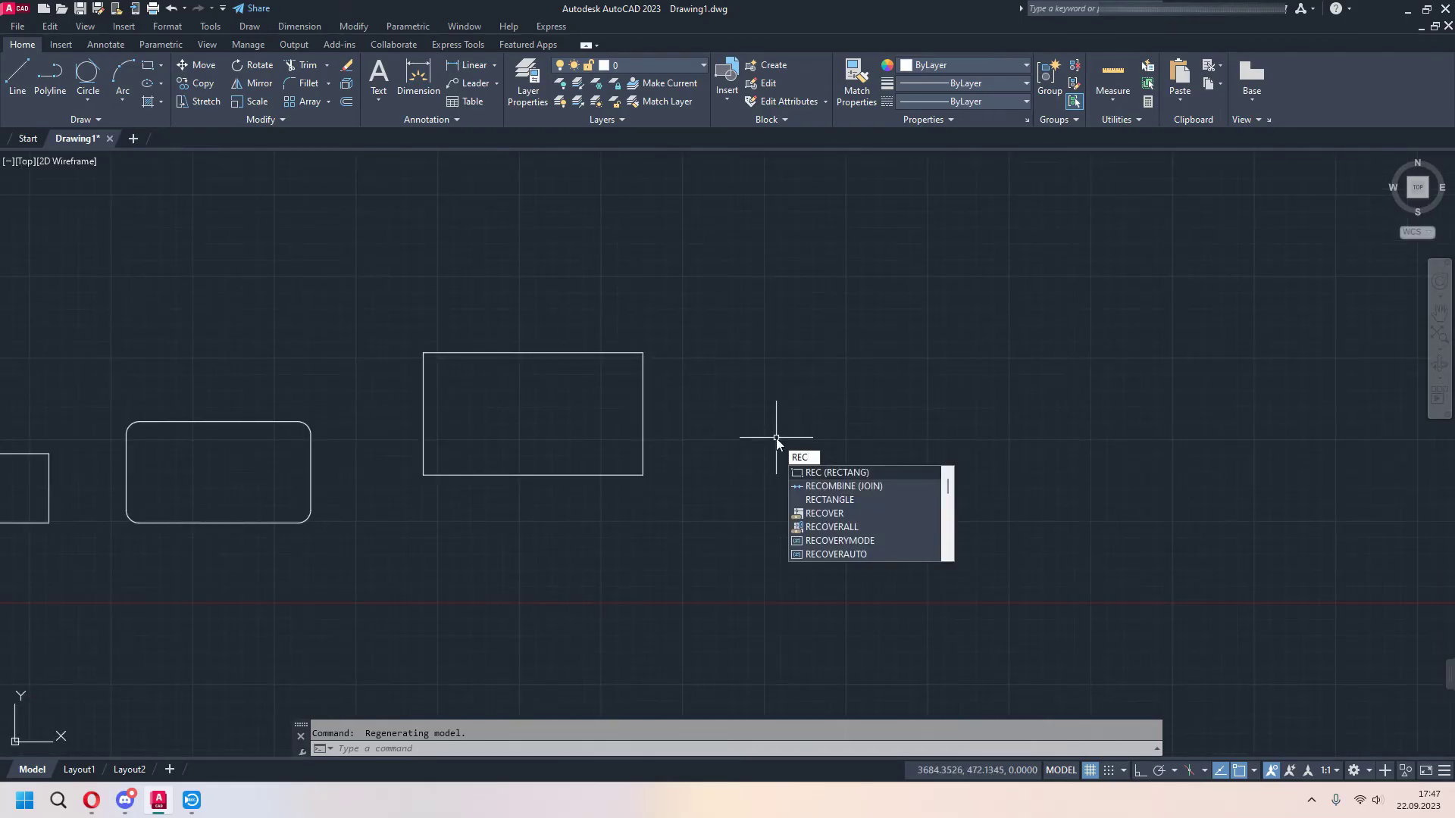
{"action": "key", "text": "Return"}
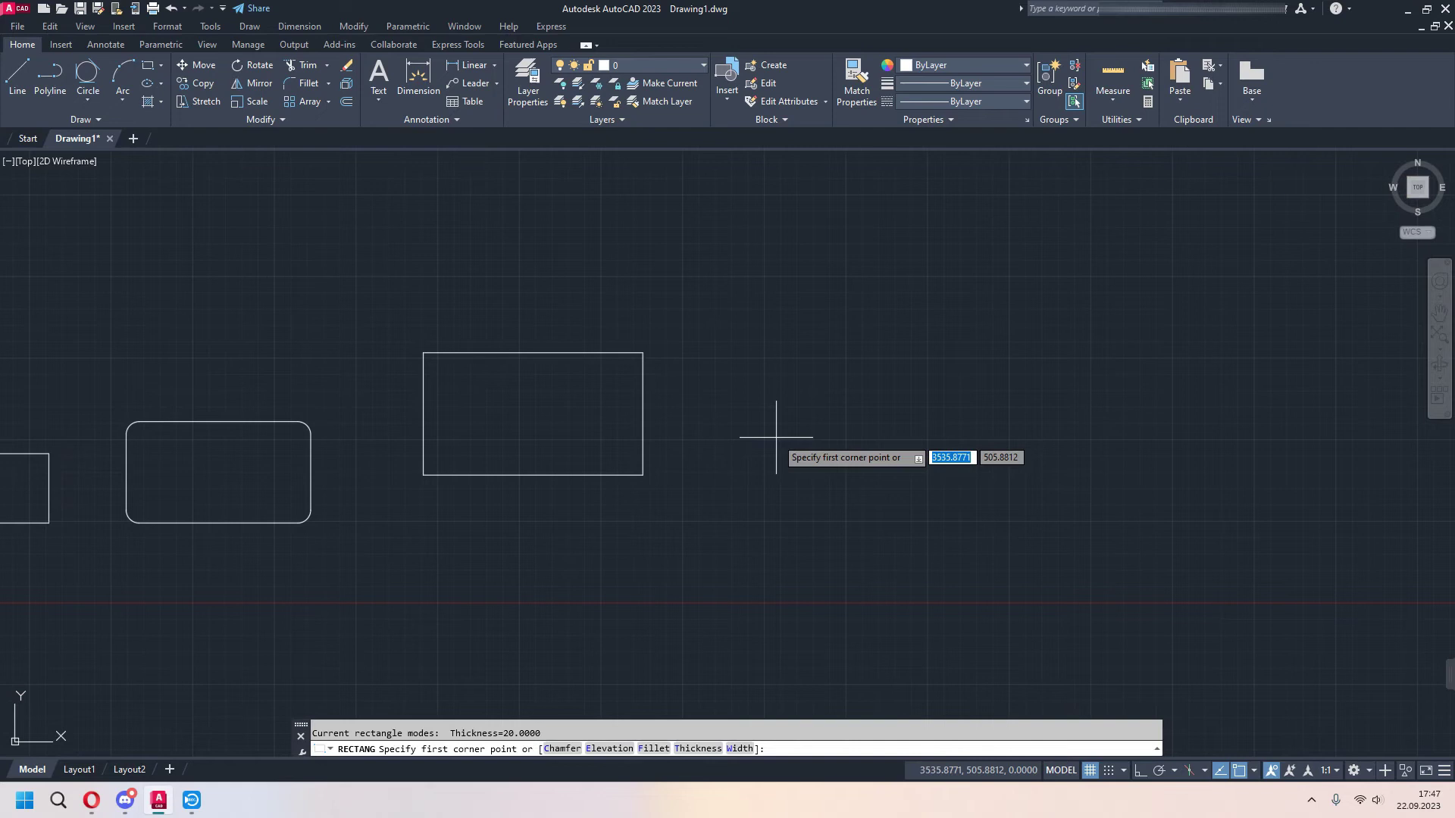
{"action": "type", "text": "t"}
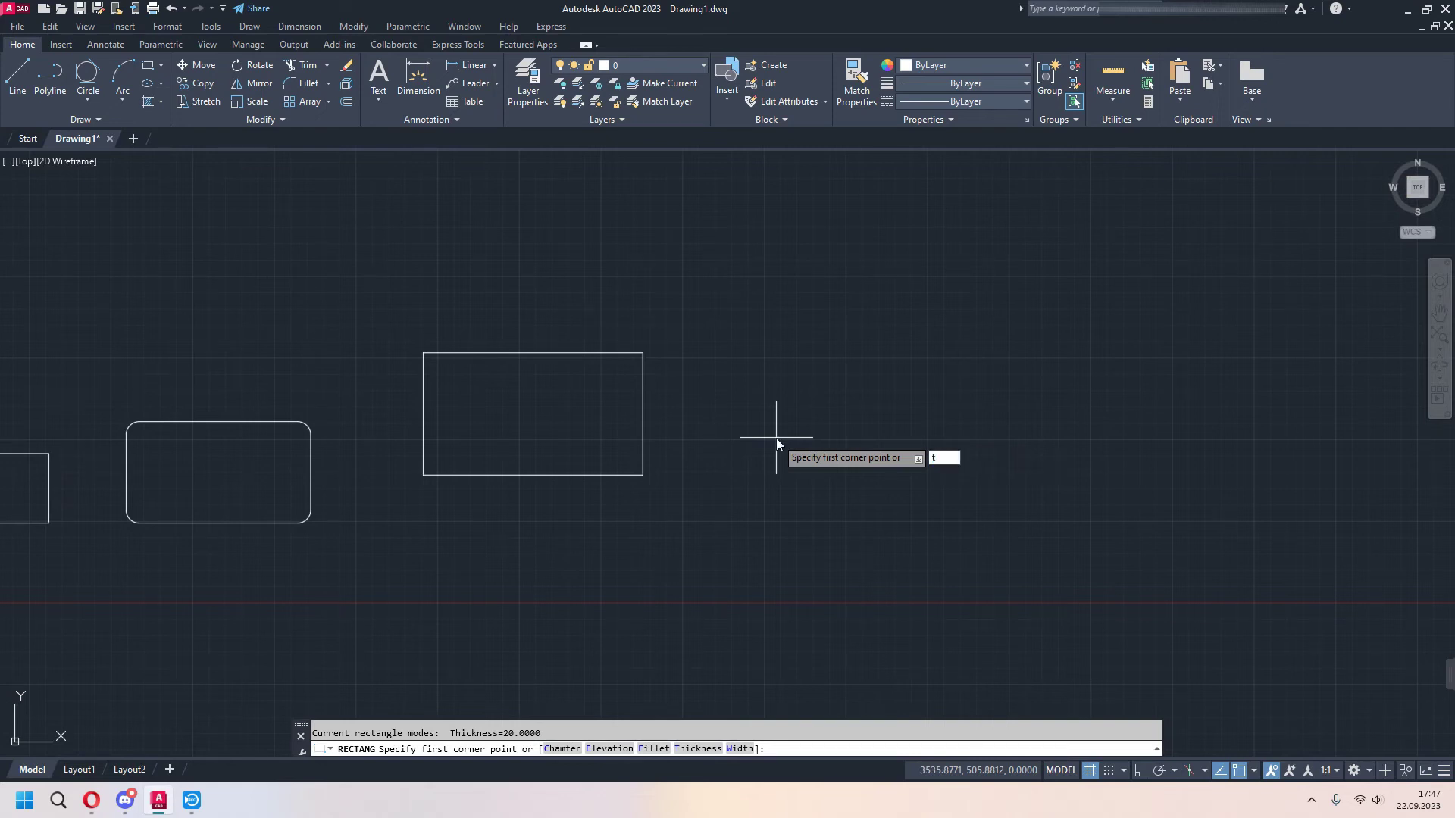
{"action": "key", "text": "Return"}
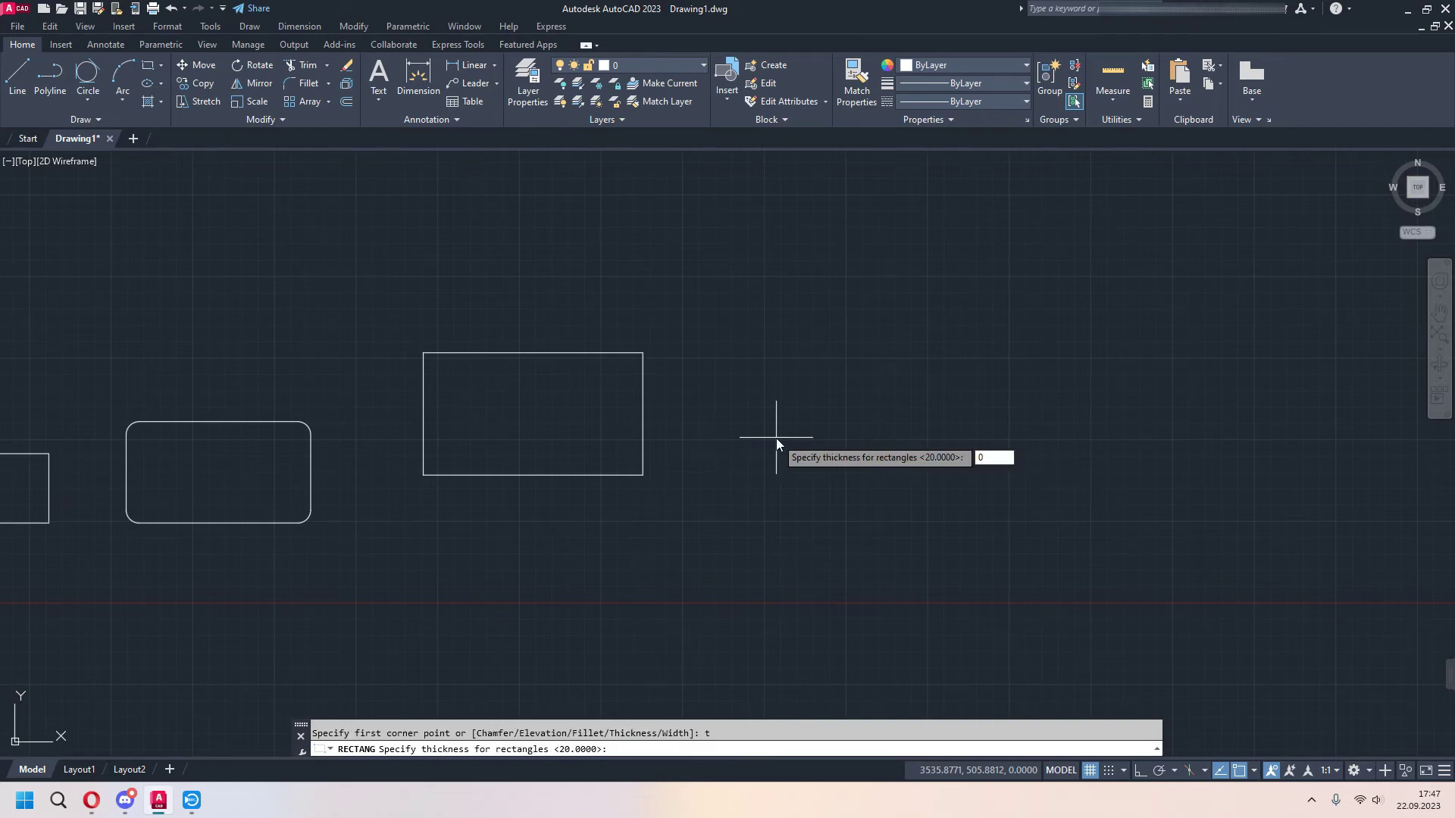
{"action": "key", "text": "Return"}
{"action": "key", "text": "Escape"}
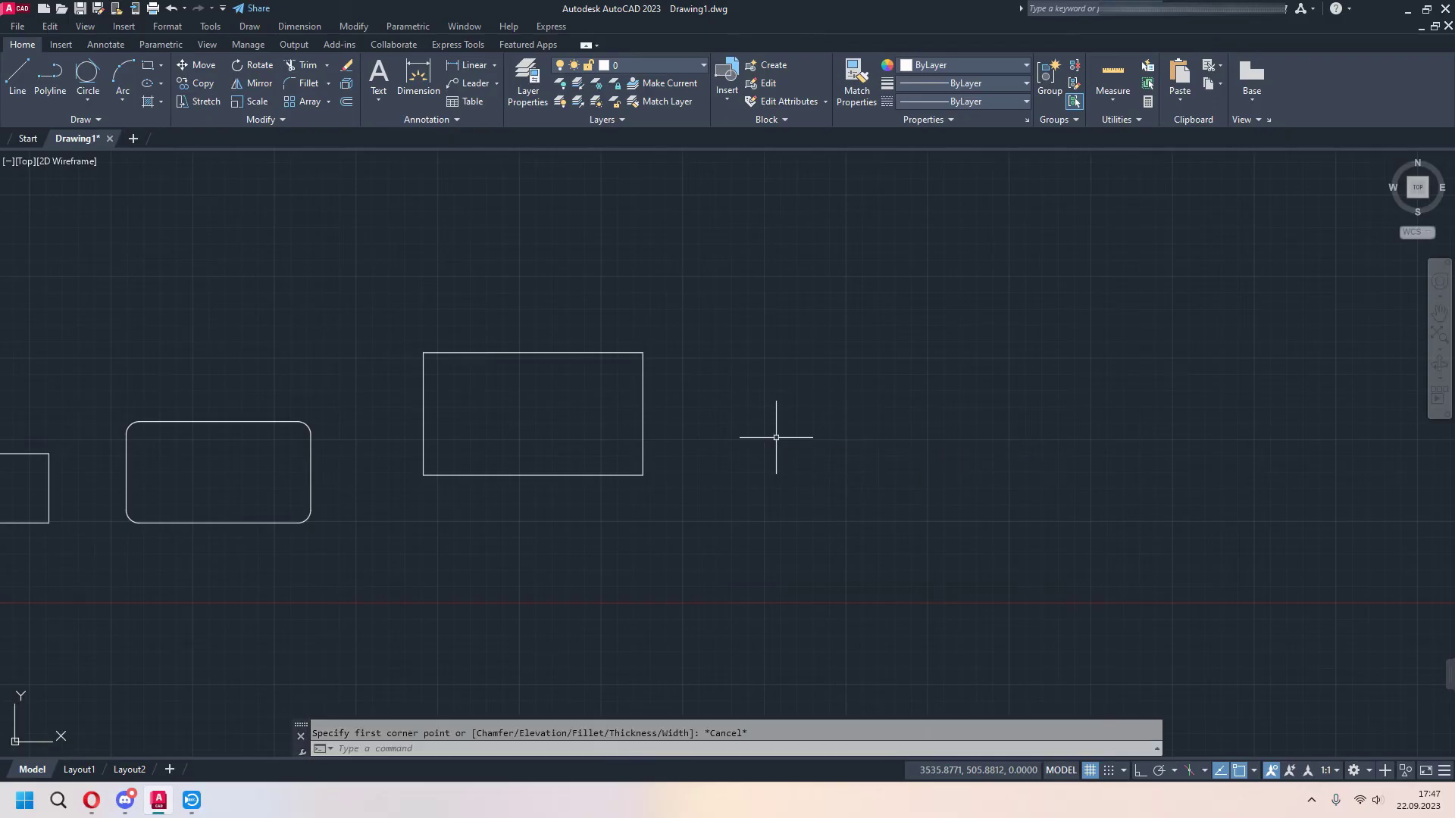
{"action": "type", "text": "rec"}
Draw a rectangle with line width 20 to the right of the thin rectangle.
{"action": "key", "text": "Return"}
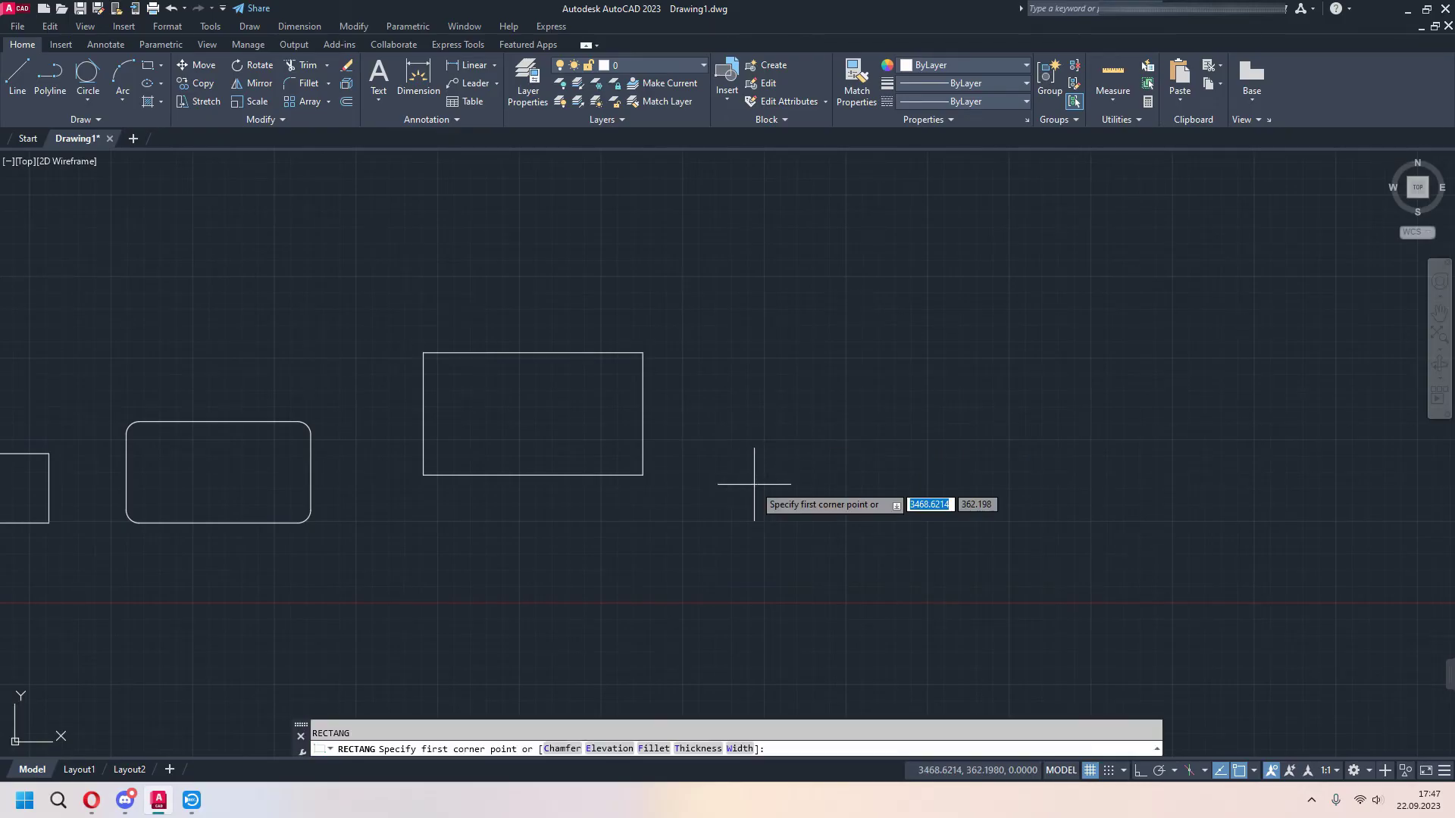
{"action": "middle_click_drag", "start_coordinate": [818, 499], "coordinate": [679, 504]}
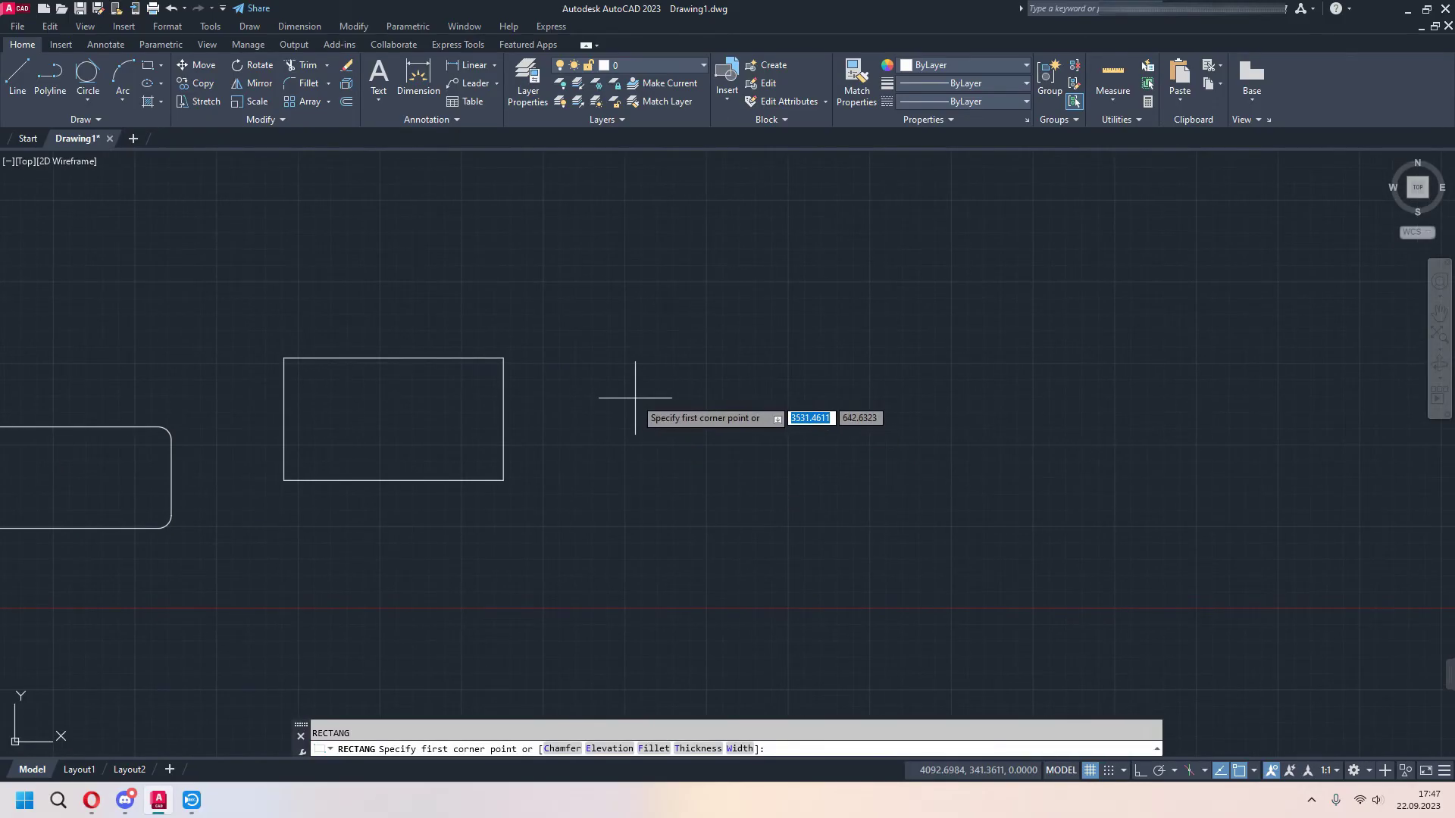
{"action": "type", "text": "w"}
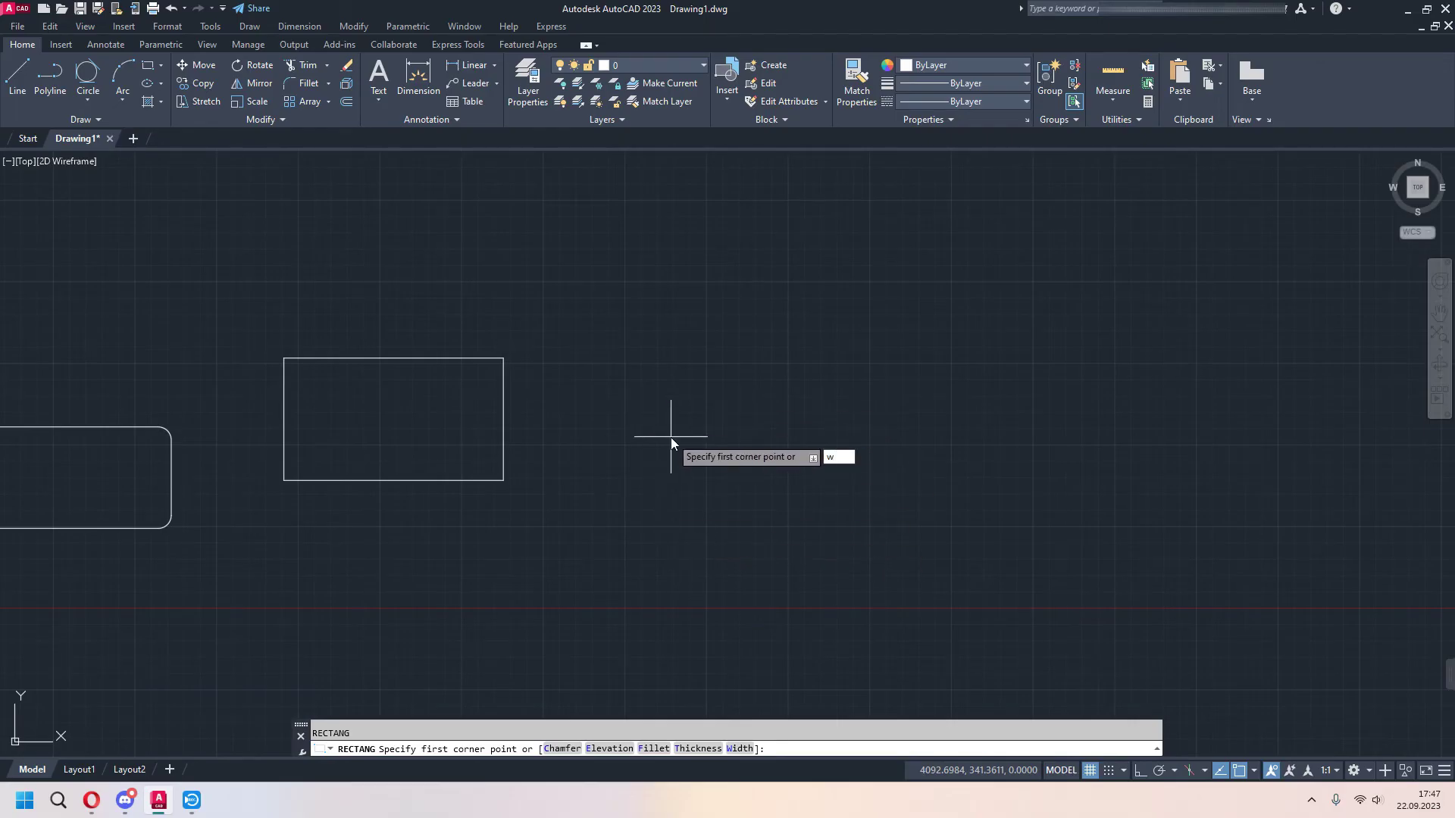
{"action": "key", "text": "Return"}
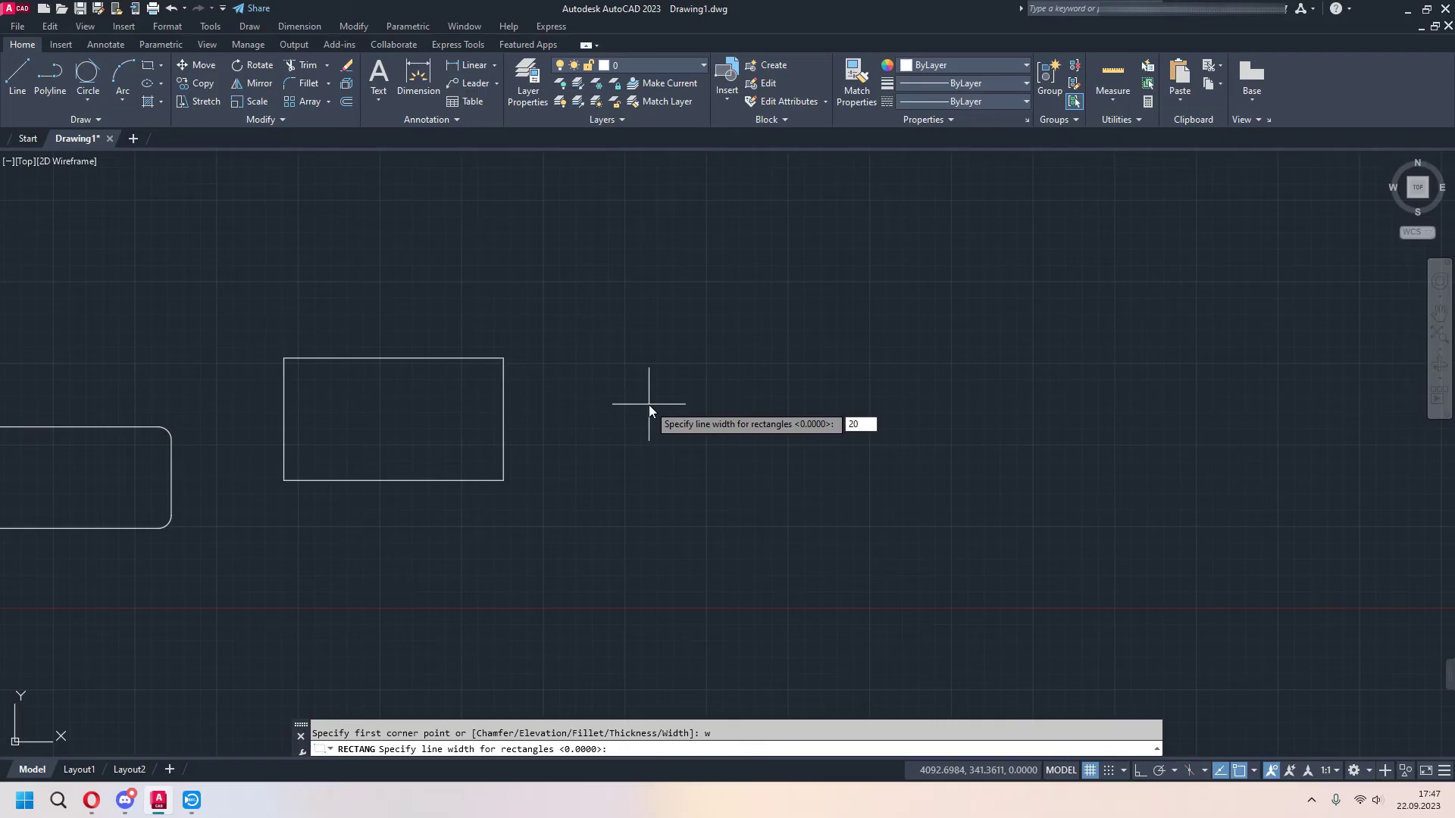
{"action": "key", "text": "Return"}
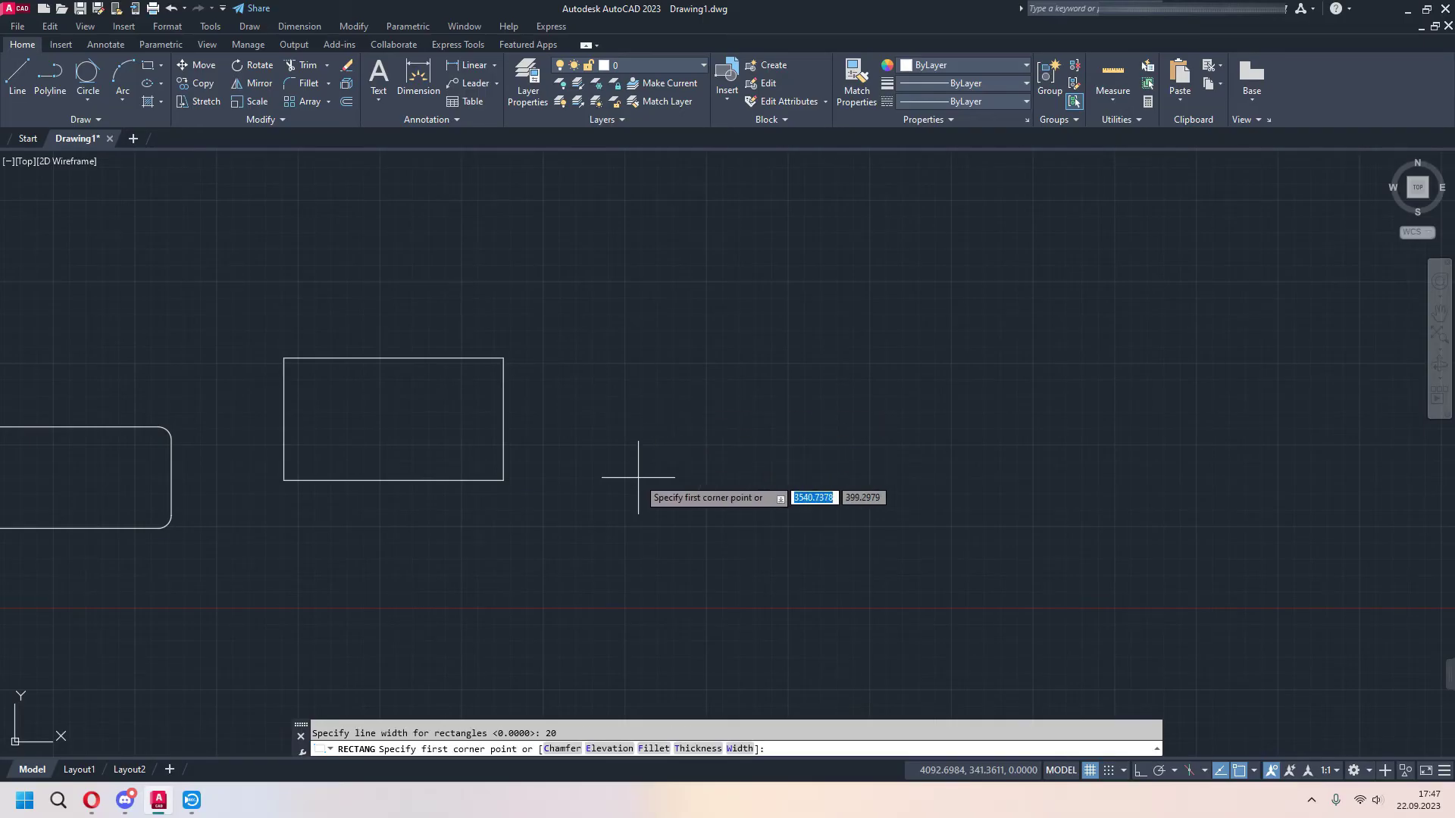
{"action": "left_click", "coordinate": [639, 477]}
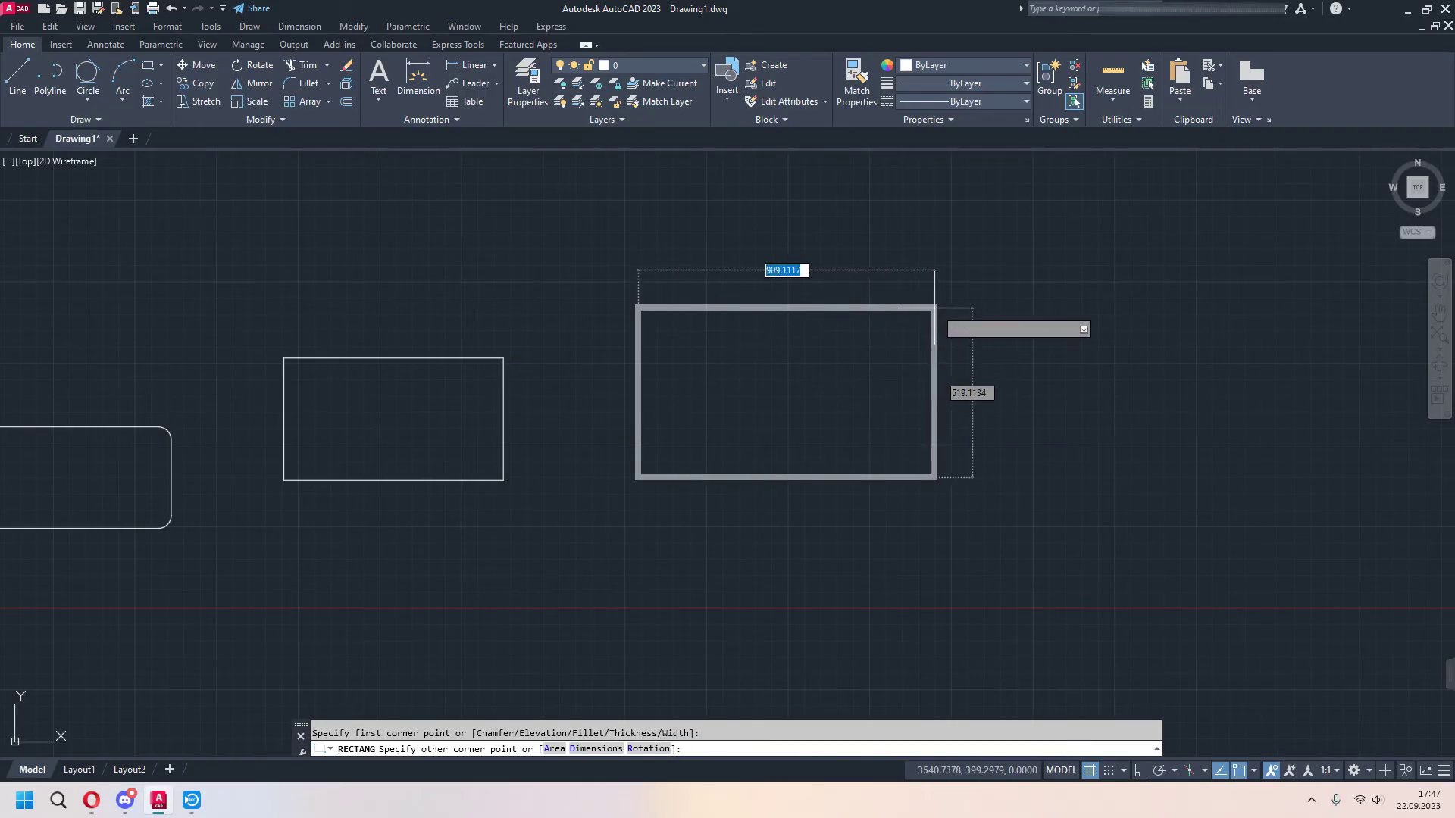
{"action": "left_click", "coordinate": [994, 284]}
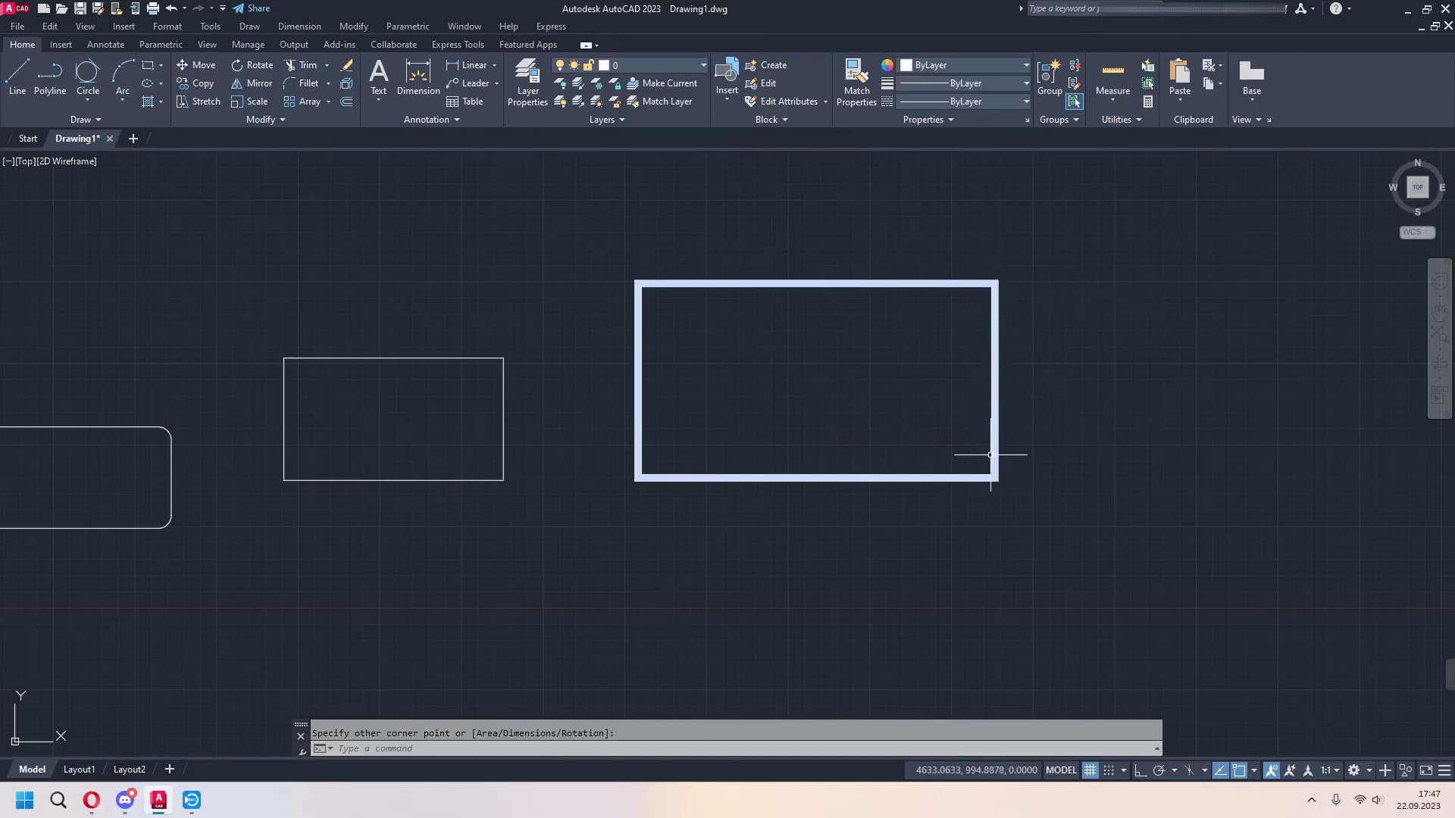
{"action": "mouse_move", "coordinate": [960, 592]}
{"action": "middle_mouse_down", "text": "shift"}
{"action": "mouse_move", "coordinate": [912, 406]}
{"action": "mouse_move", "coordinate": [902, 445]}
{"action": "mouse_move", "coordinate": [918, 469]}
{"action": "mouse_move", "coordinate": [854, 510]}
{"action": "mouse_move", "coordinate": [939, 552]}
{"action": "mouse_move", "coordinate": [997, 523]}
{"action": "mouse_move", "coordinate": [937, 465]}
{"action": "mouse_move", "coordinate": [899, 497]}
{"action": "mouse_move", "coordinate": [871, 497]}
{"action": "mouse_move", "coordinate": [980, 538]}
{"action": "middle_mouse_up", "text": "shift"}
Zoom in and back out to inspect the 20-wide rectangle as a flat band in 3D.
{"action": "scroll", "coordinate": [902, 471], "scroll_direction": "up", "scroll_amount": 3}
{"action": "scroll", "coordinate": [980, 538], "scroll_direction": "down", "scroll_amount": 3}
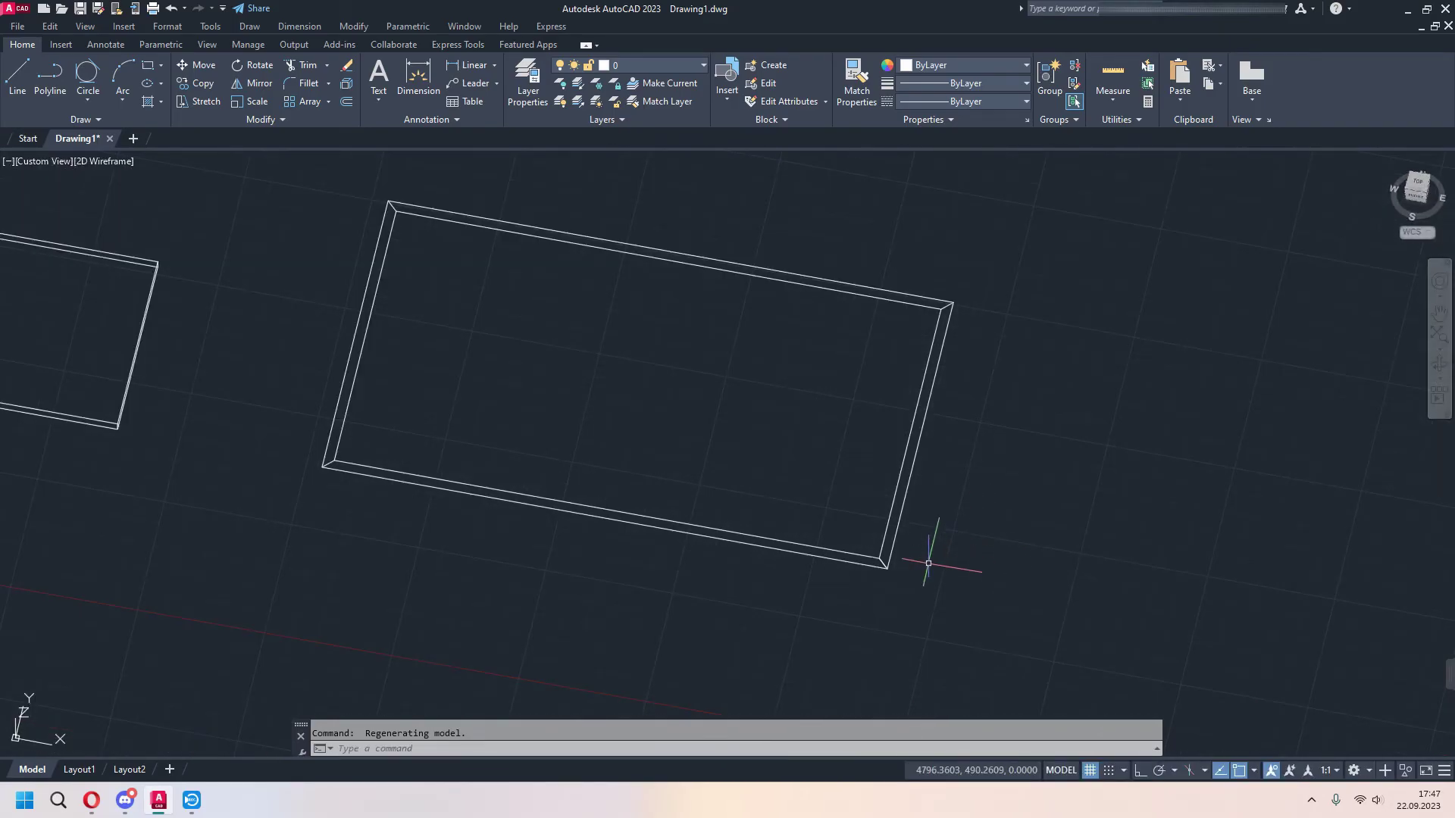
Return to the top view and confirm the rectangle width is still 20, then cancel.
{"action": "left_click", "coordinate": [1419, 184]}
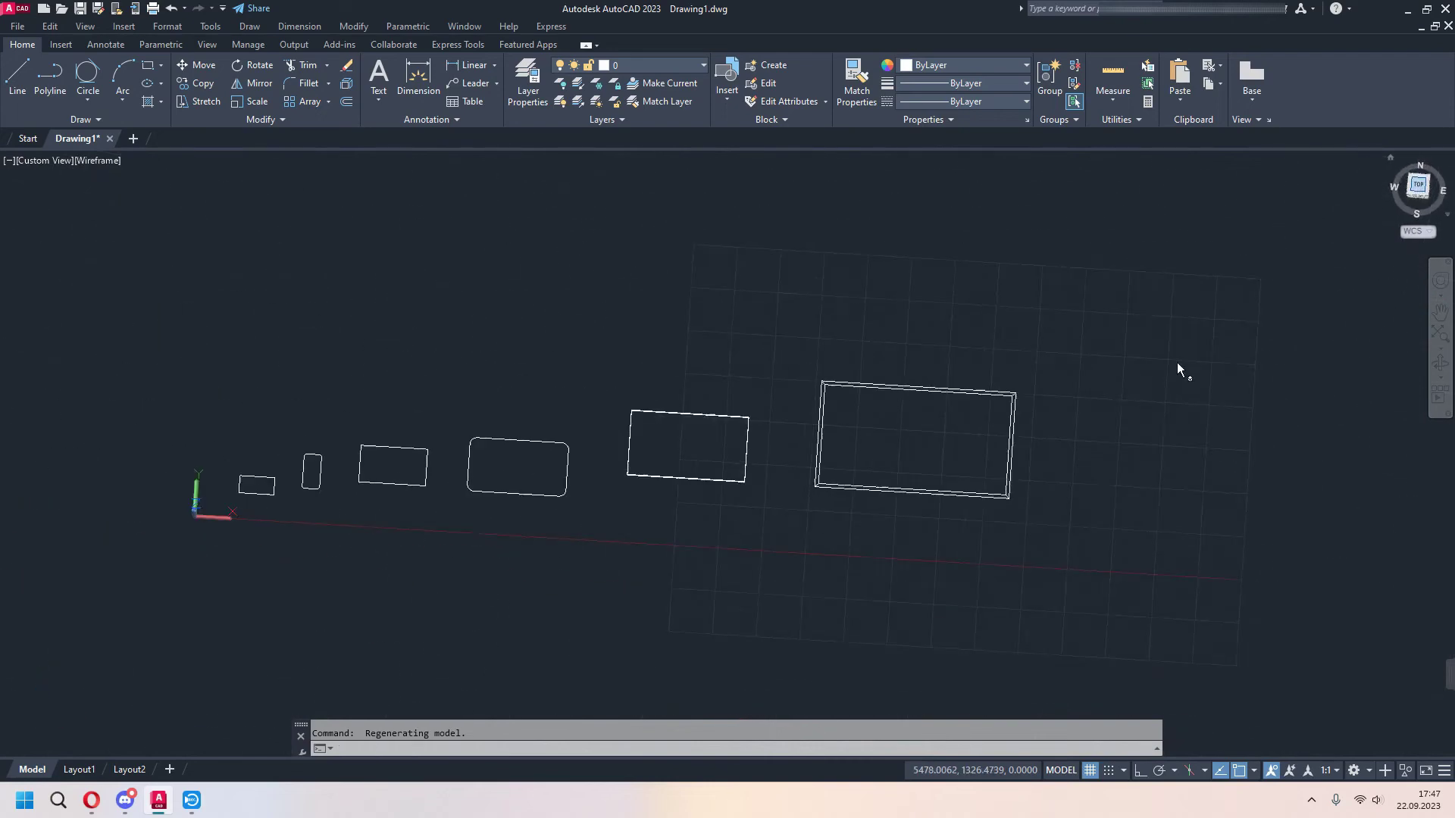
{"action": "scroll", "coordinate": [1141, 495], "scroll_direction": "up", "scroll_amount": 4}
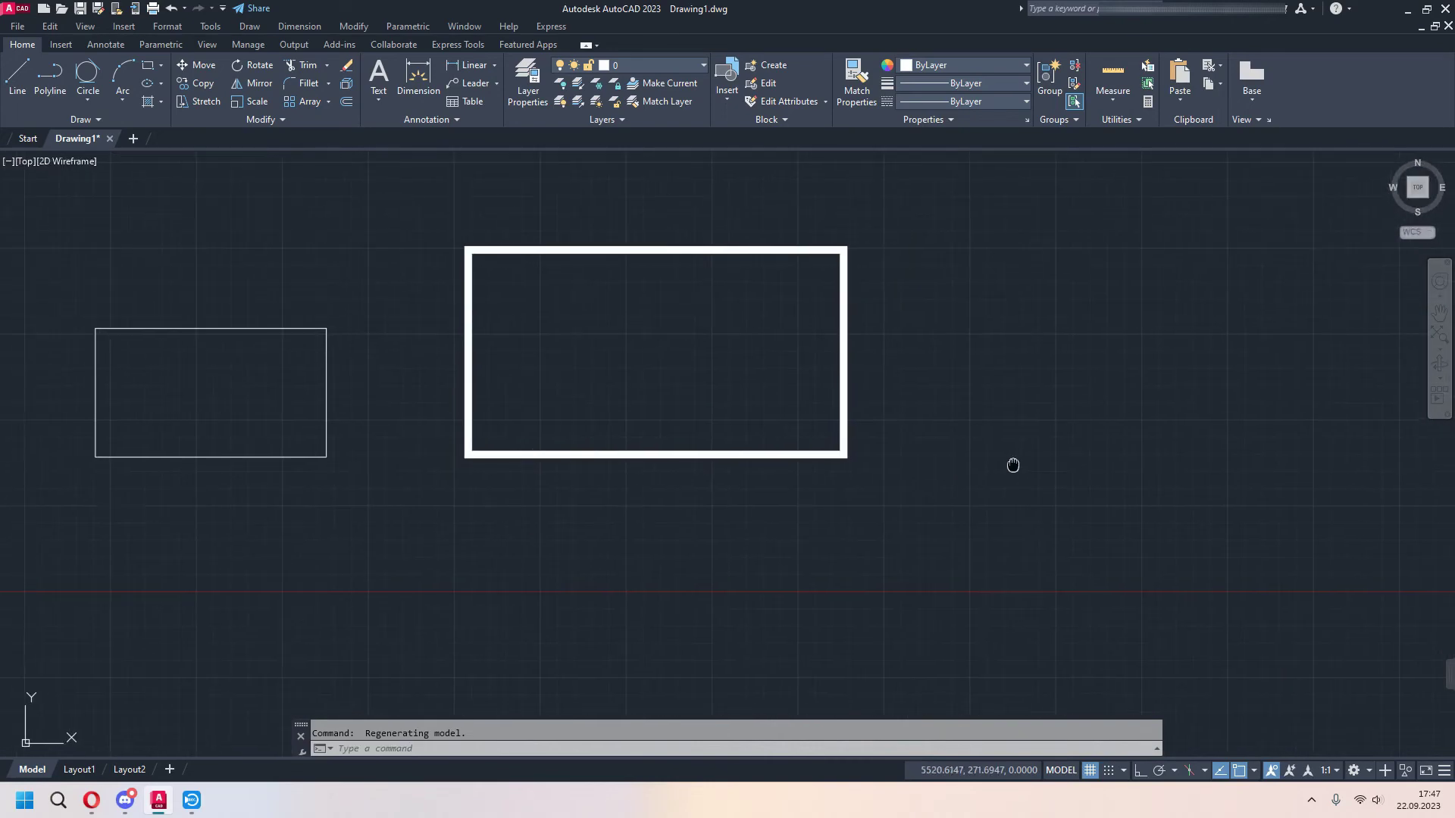
{"action": "middle_click_drag", "start_coordinate": [1013, 465], "coordinate": [1100, 514]}
{"action": "type", "text": "REC"}
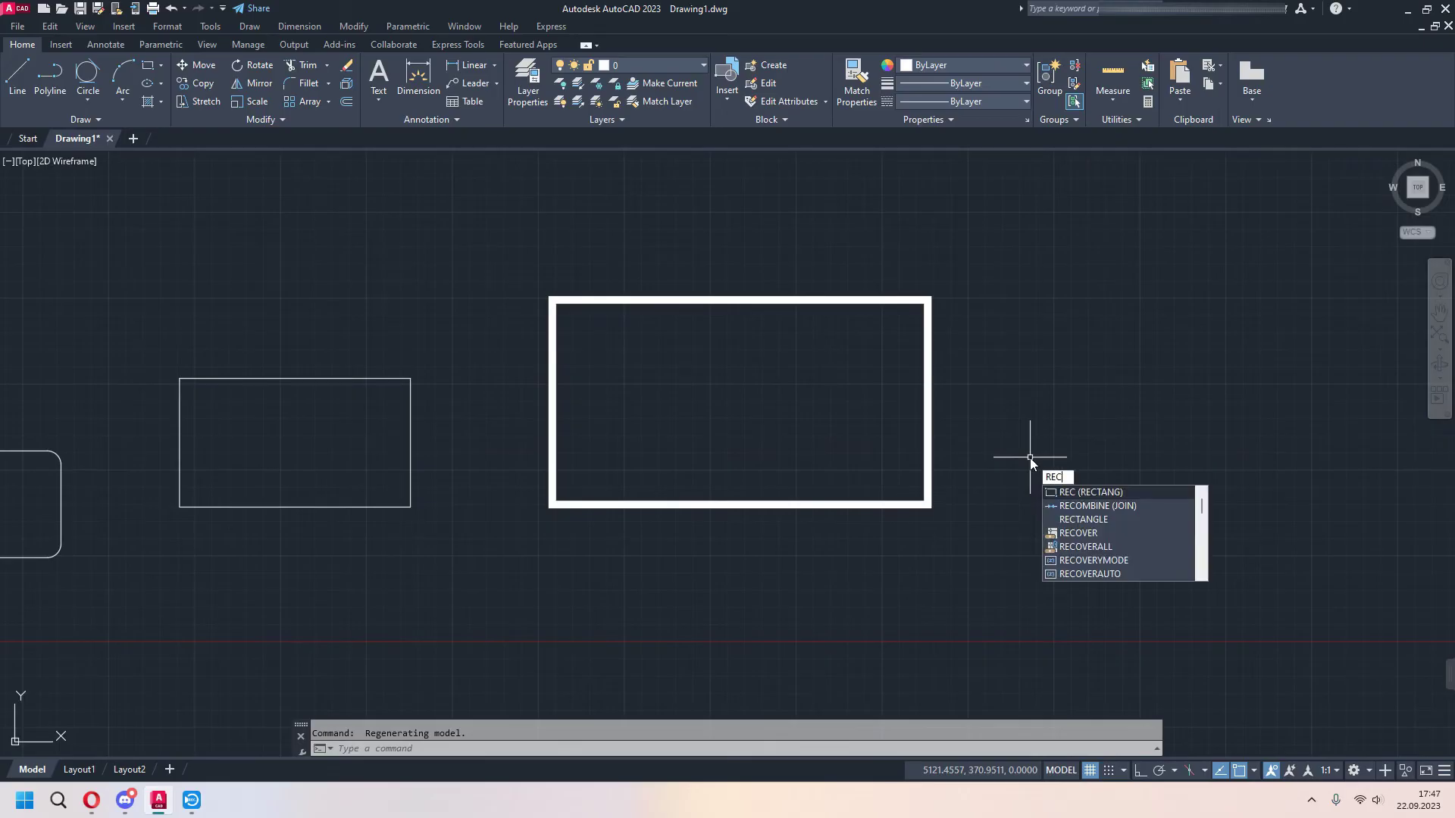
{"action": "key", "text": "Return"}
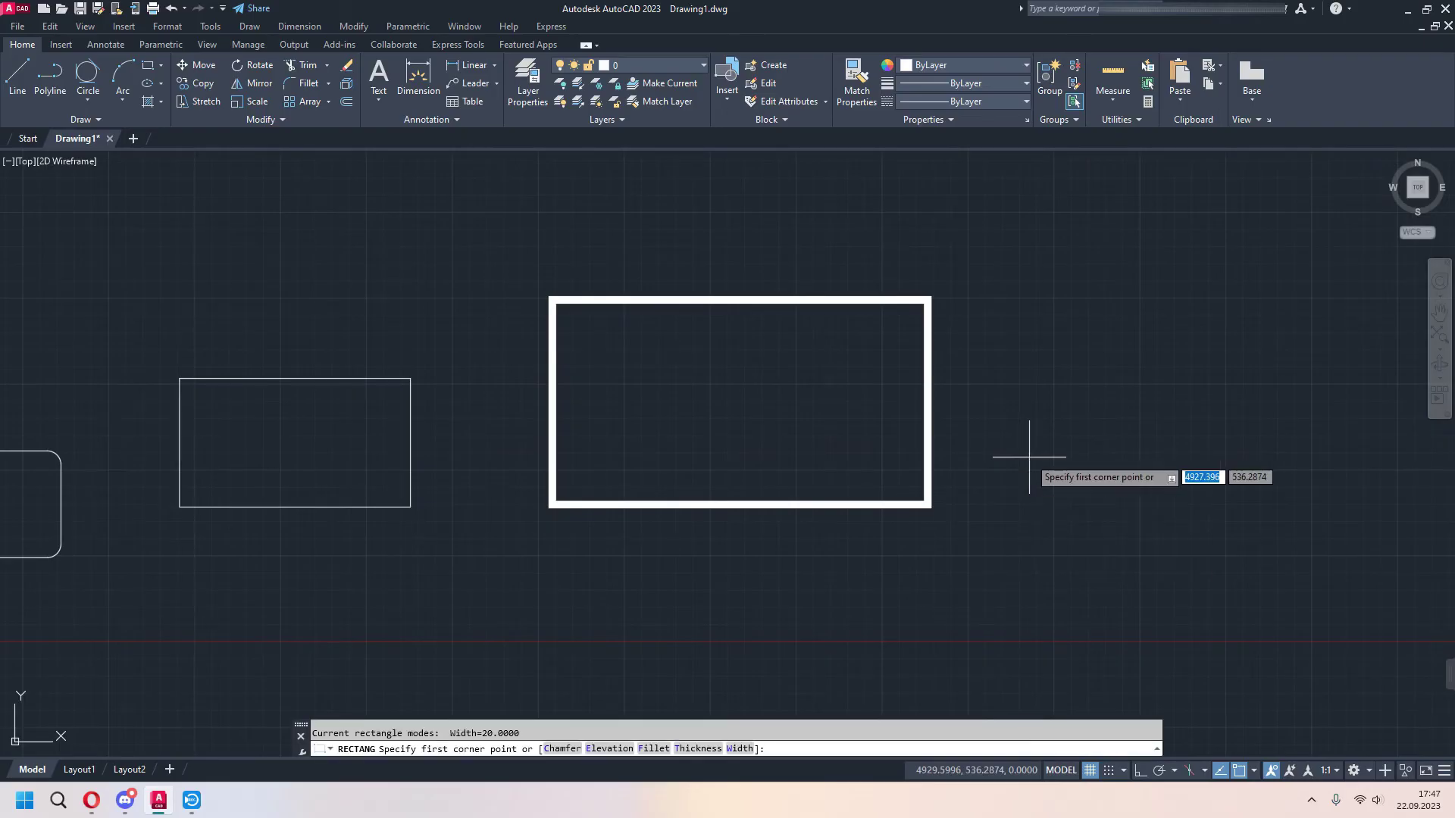
{"action": "type", "text": "w"}
{"action": "key", "text": "Return"}
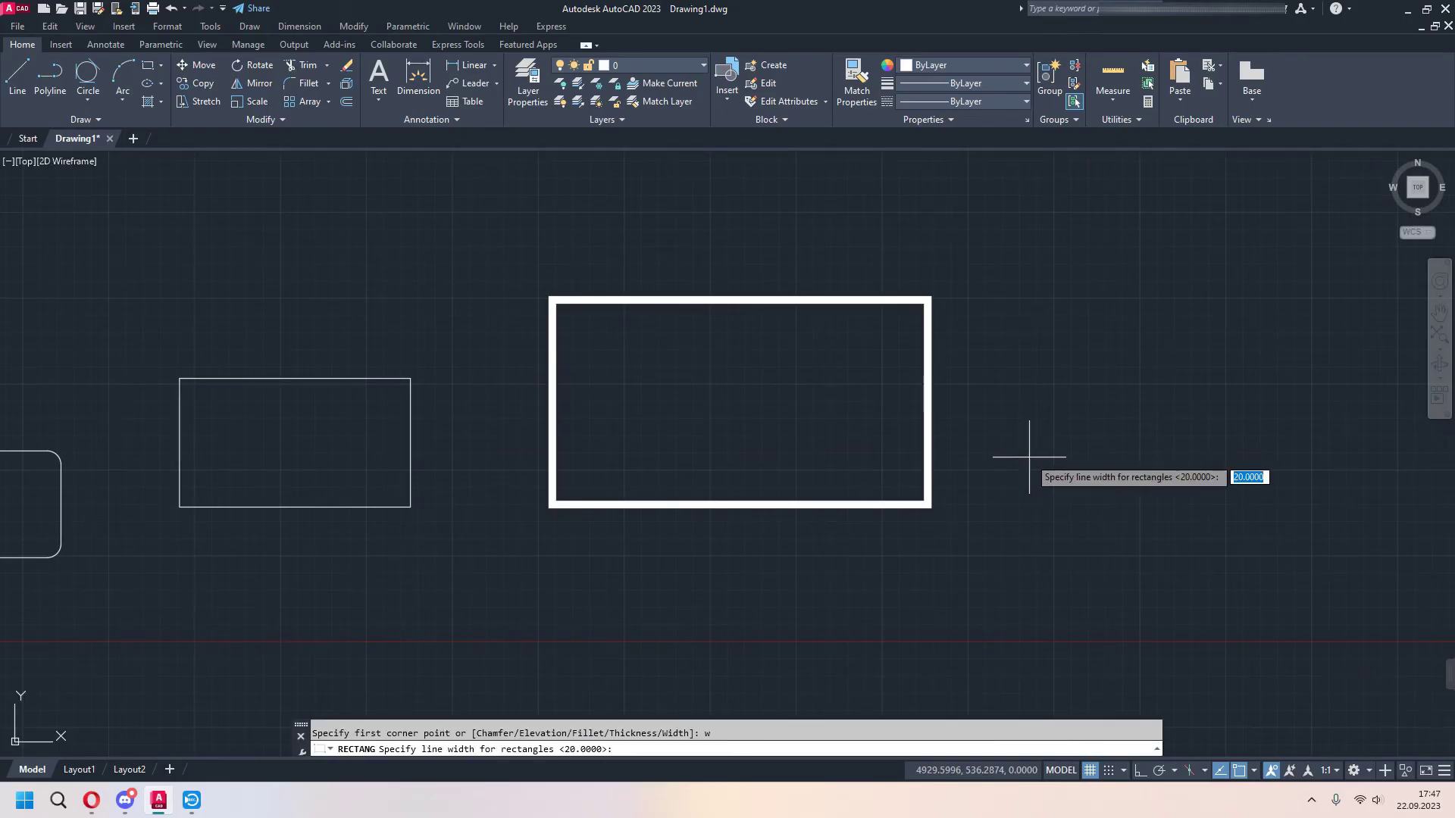
{"action": "type", "text": "0"}
{"action": "key", "text": "Return"}
{"action": "key", "text": "Escape"}
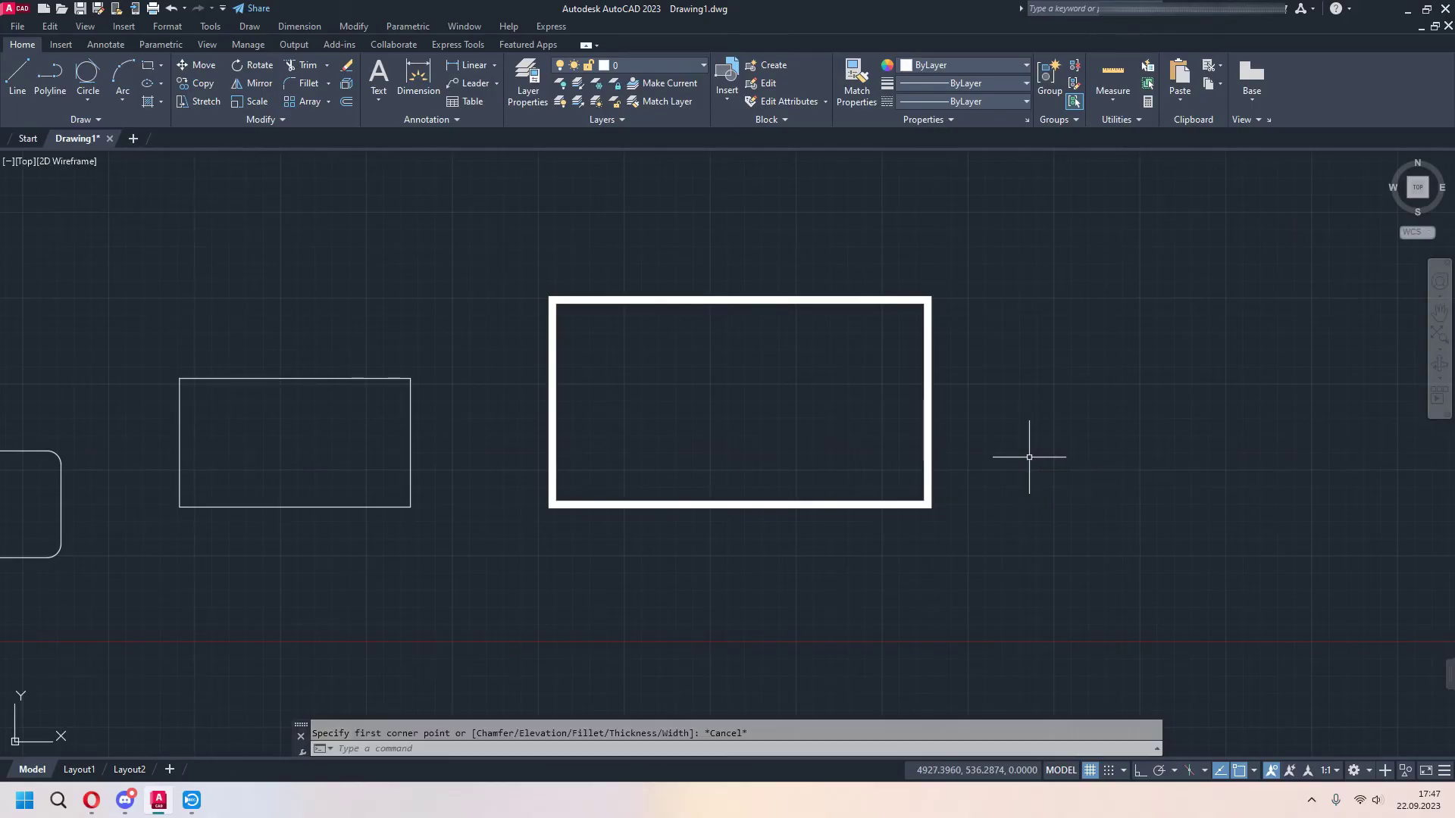
Start another rectangle, cancel it after the first corner, and zoom out.
{"action": "type", "text": "rec"}
{"action": "key", "text": "Return"}
{"action": "middle_click_drag", "start_coordinate": [1029, 457], "coordinate": [731, 497]}
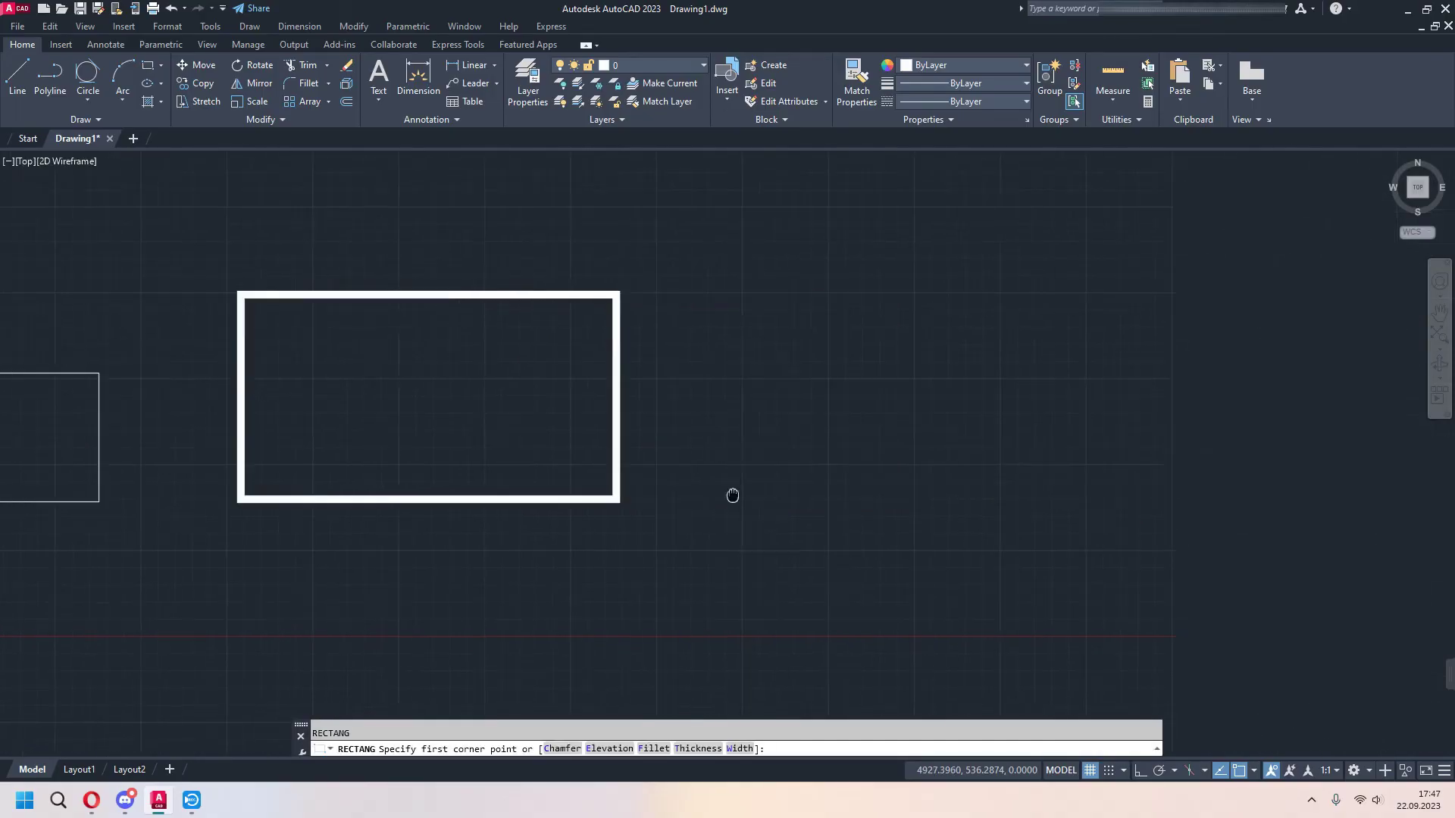
{"action": "left_click", "coordinate": [746, 318]}
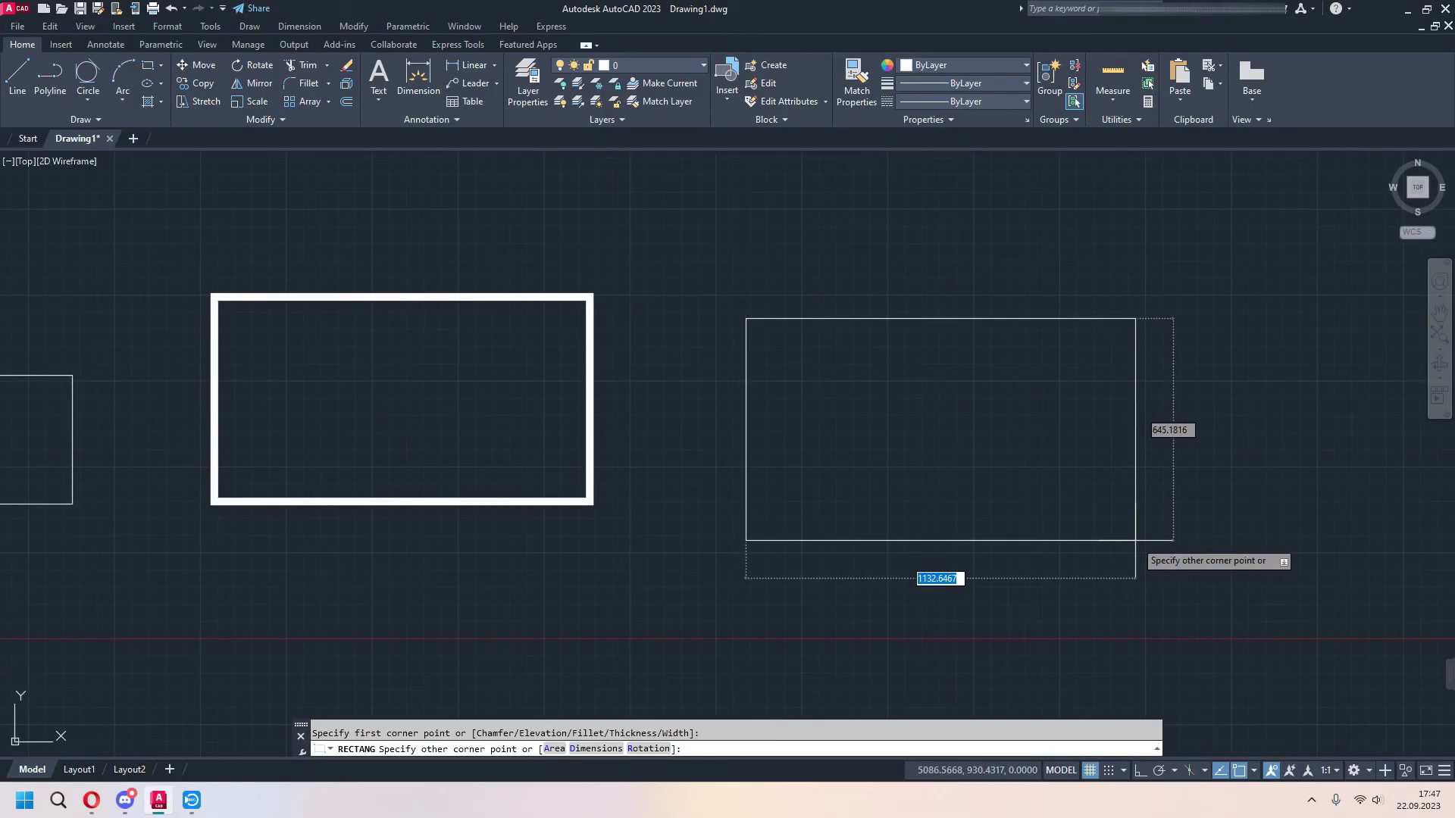
{"action": "key", "text": "Escape"}
{"action": "scroll", "coordinate": [1131, 525], "scroll_direction": "down", "scroll_amount": 2}
{"action": "scroll", "coordinate": [1132, 524], "scroll_direction": "down", "scroll_amount": 4}
{"action": "scroll", "coordinate": [1132, 524], "scroll_direction": "up", "scroll_amount": 4}
Erase all the rectangle demos with a crossing selection.
{"action": "middle_click_drag", "start_coordinate": [1130, 520], "coordinate": [1276, 584]}
{"action": "left_click", "coordinate": [1168, 248]}
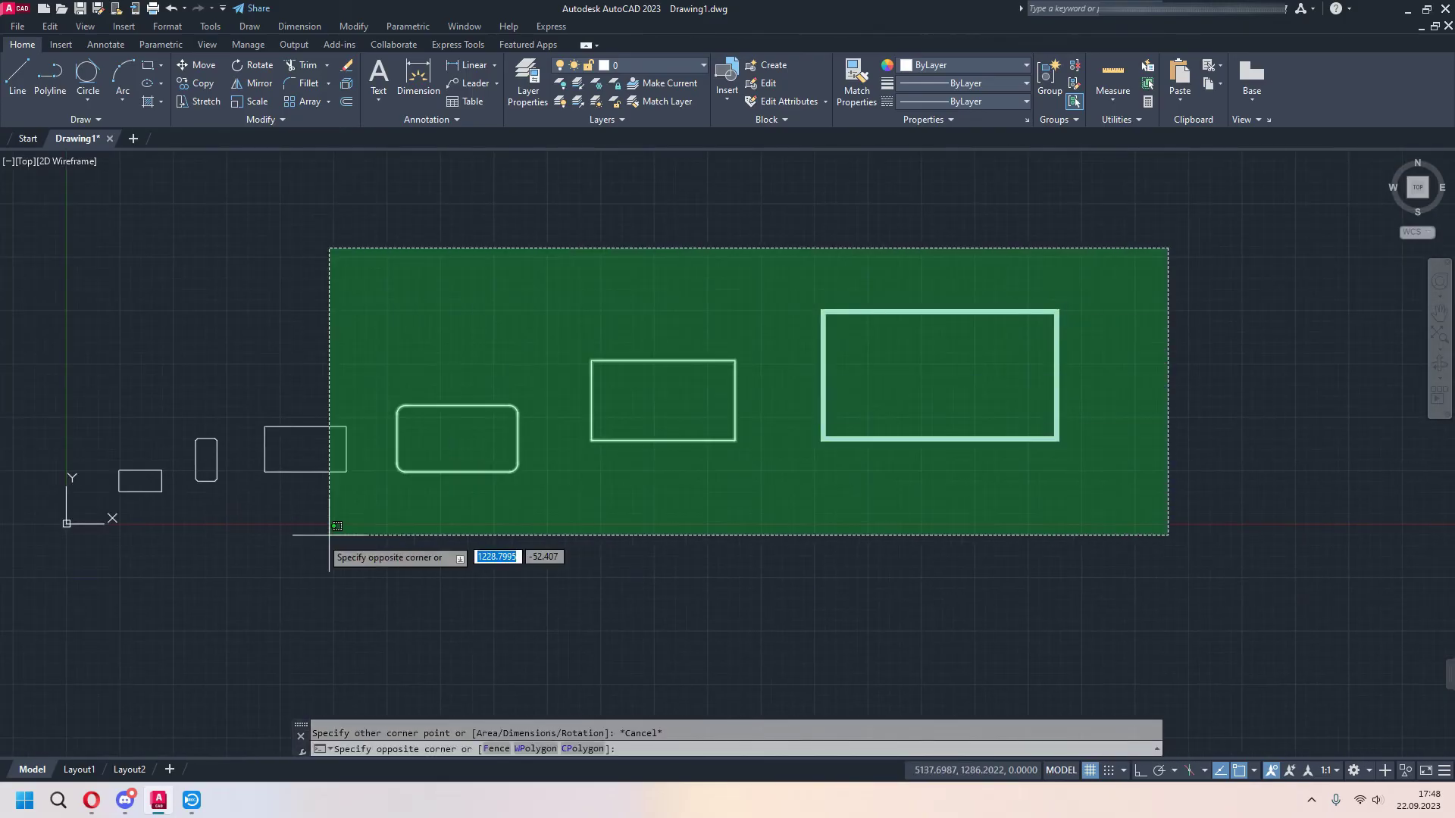
{"action": "left_click", "coordinate": [116, 573]}
{"action": "key", "text": "Delete"}
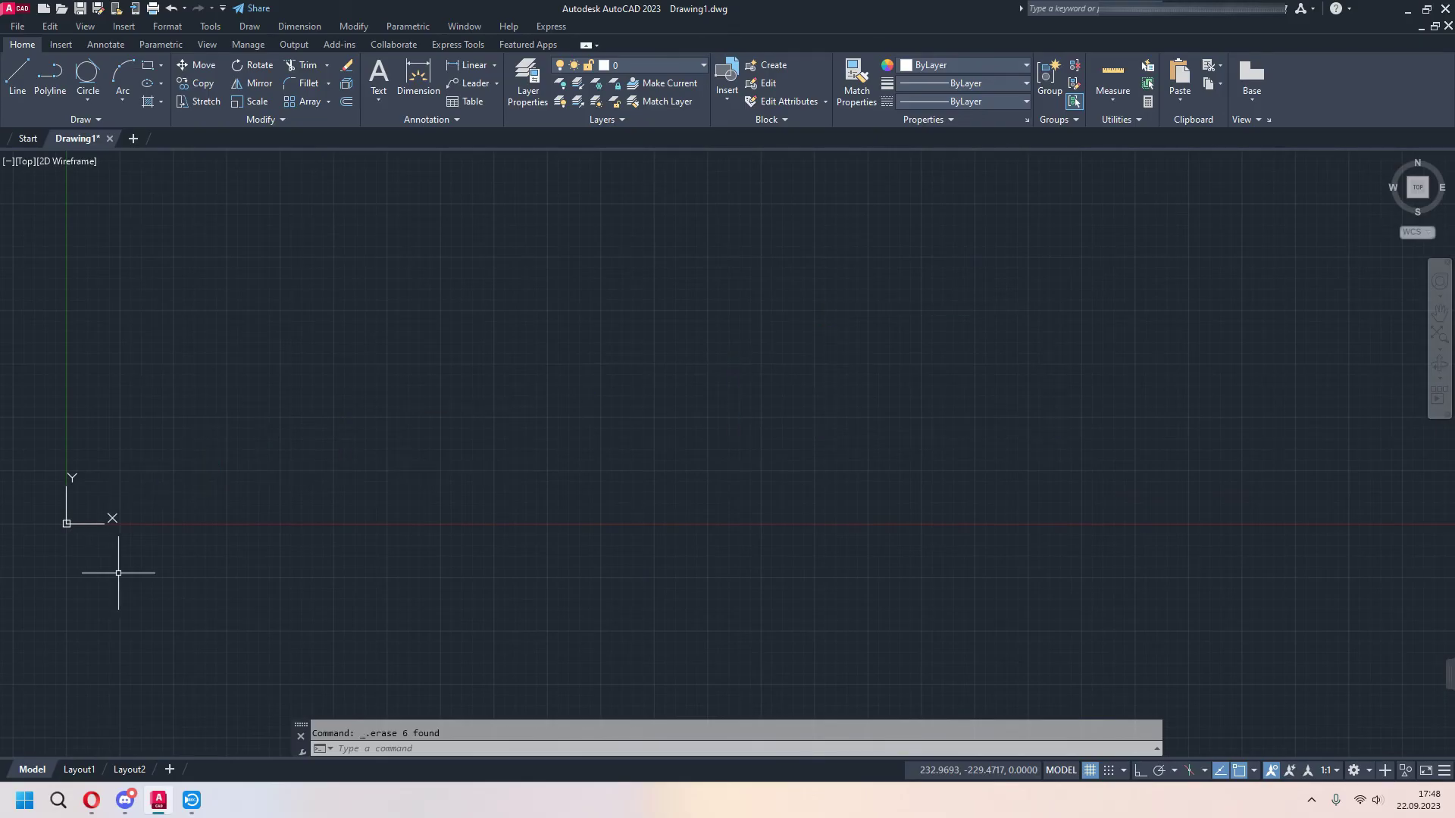
{"action": "mouse_move", "coordinate": [341, 448]}
{"action": "middle_mouse_down"}
{"action": "mouse_move", "coordinate": [399, 526]}
{"action": "mouse_move", "coordinate": [365, 539]}
{"action": "middle_mouse_up"}
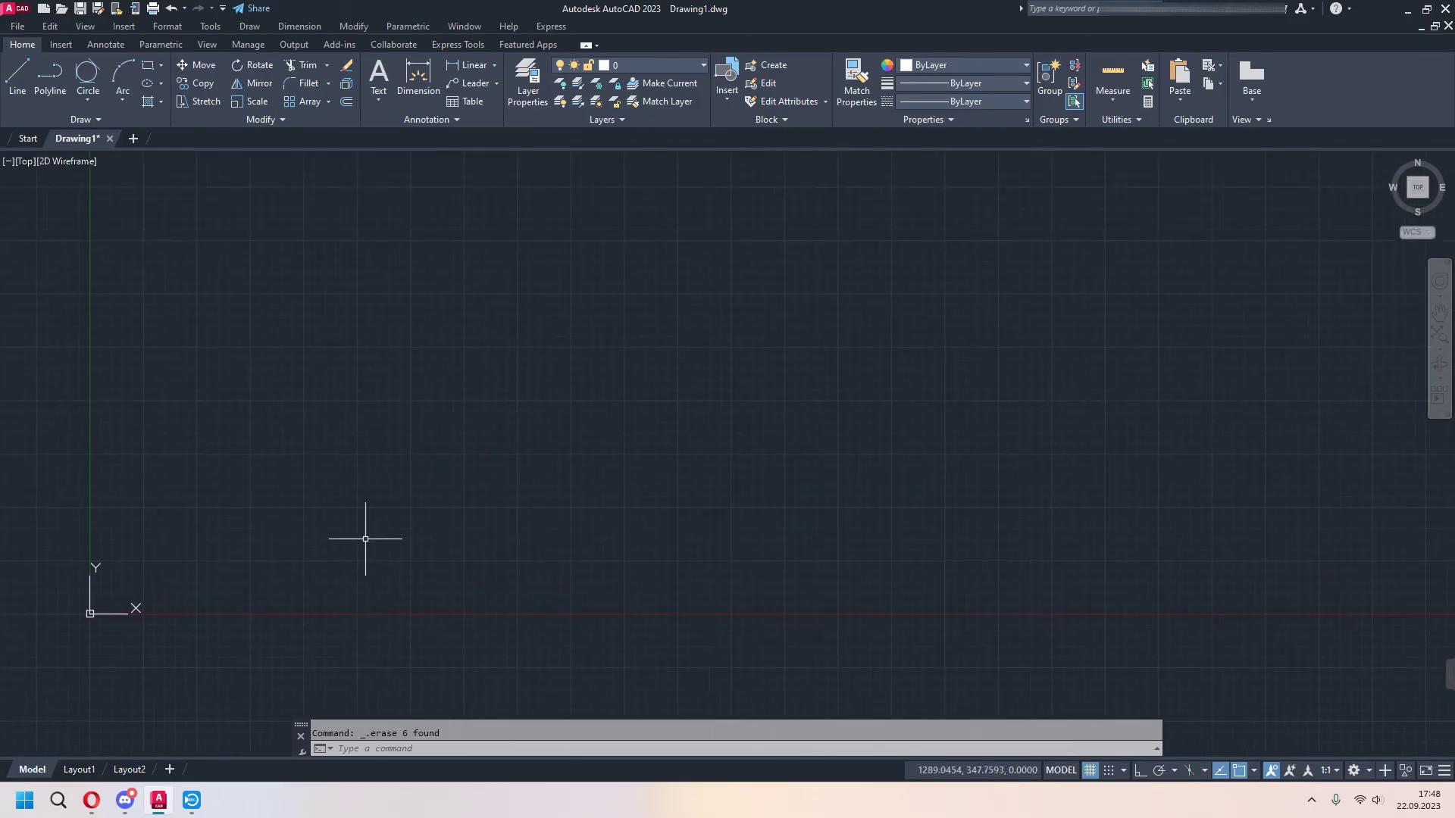
Draw a six-sided polygon inscribed in a circle of radius 400.
{"action": "left_click", "coordinate": [159, 71]}
{"action": "left_click", "coordinate": [180, 119]}
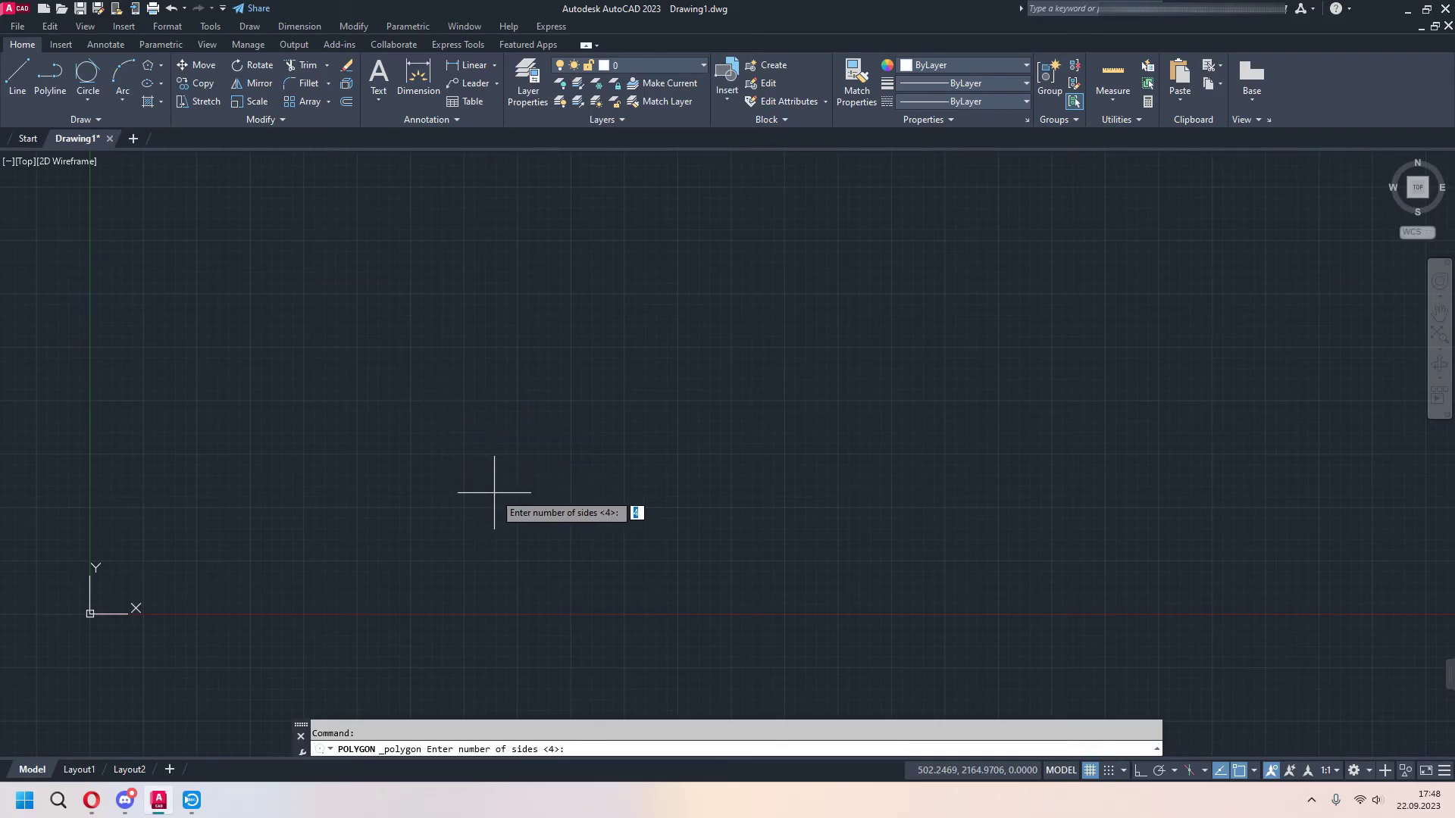
{"action": "middle_click_drag", "start_coordinate": [510, 474], "coordinate": [530, 483]}
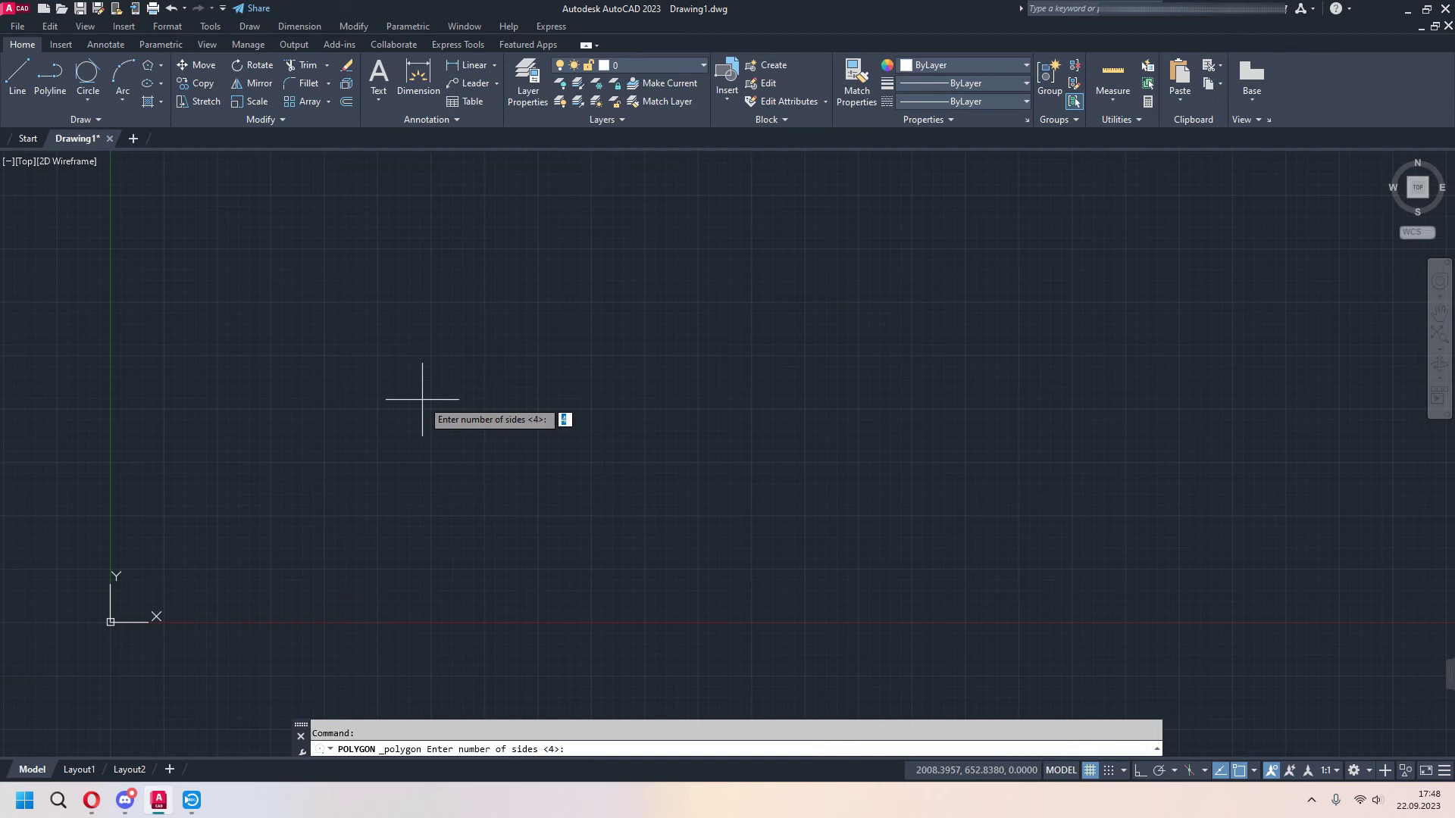
{"action": "type", "text": "6"}
{"action": "key", "text": "Return"}
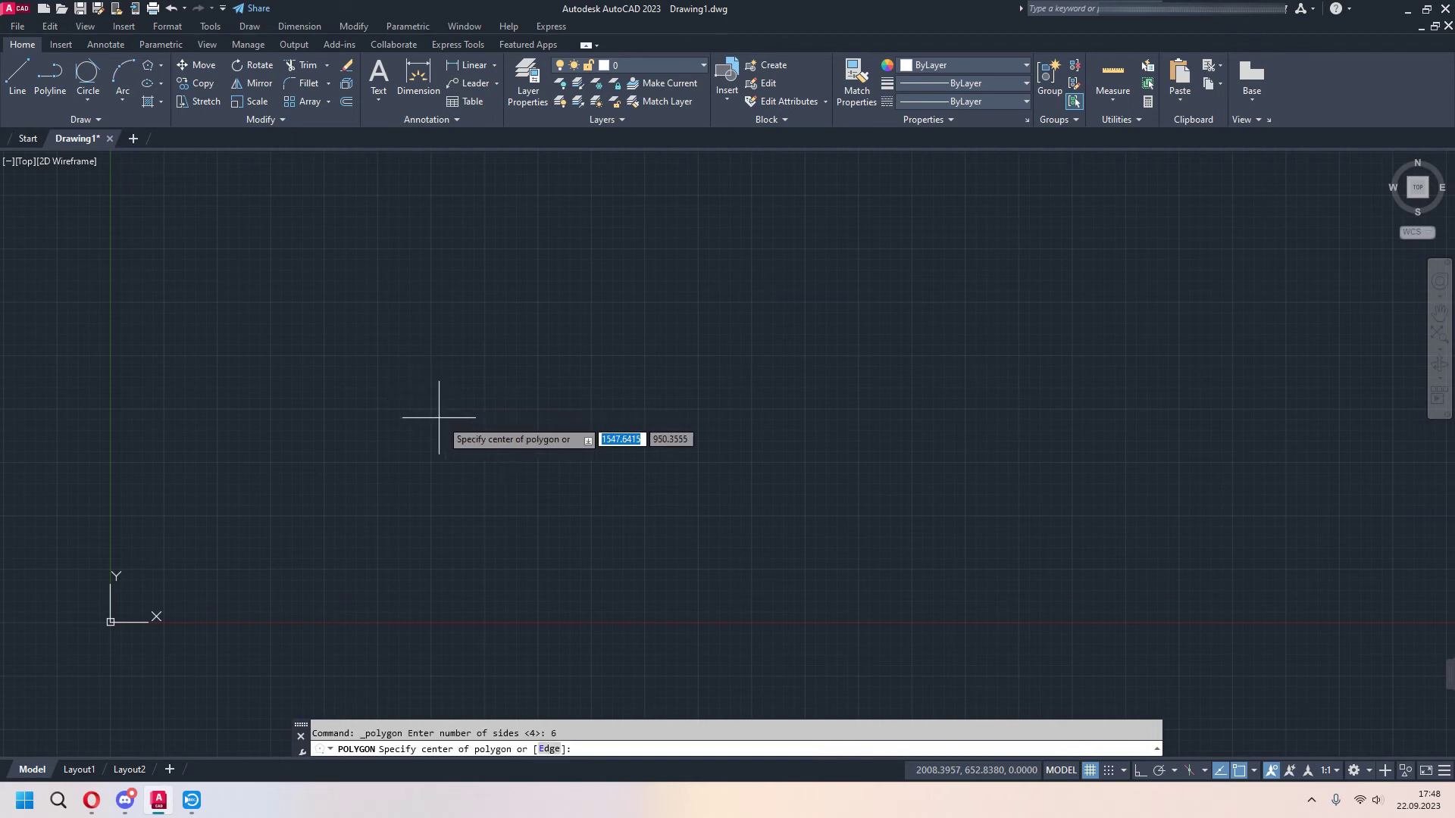
{"action": "left_click", "coordinate": [419, 422]}
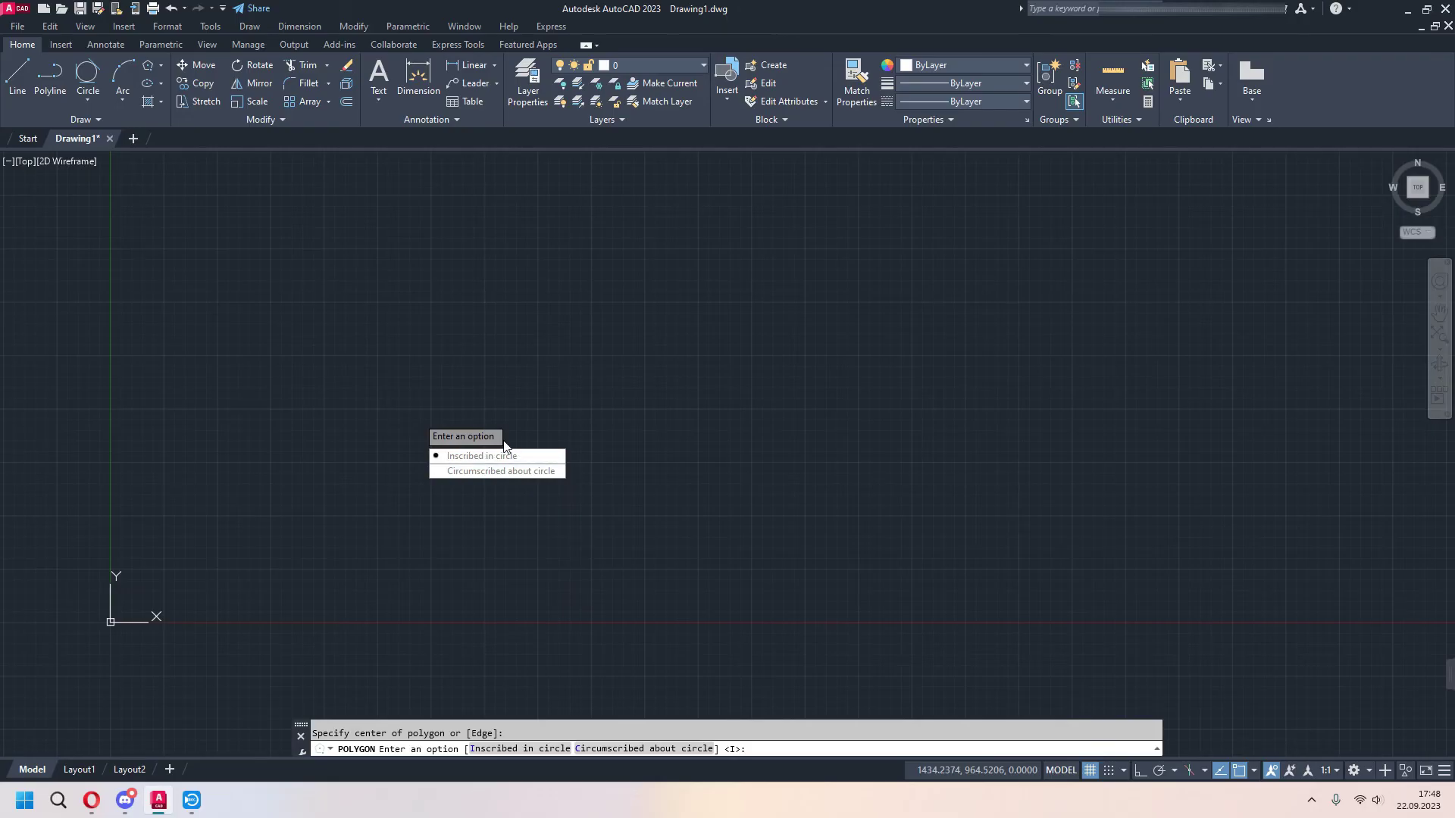
{"action": "left_click", "coordinate": [485, 455]}
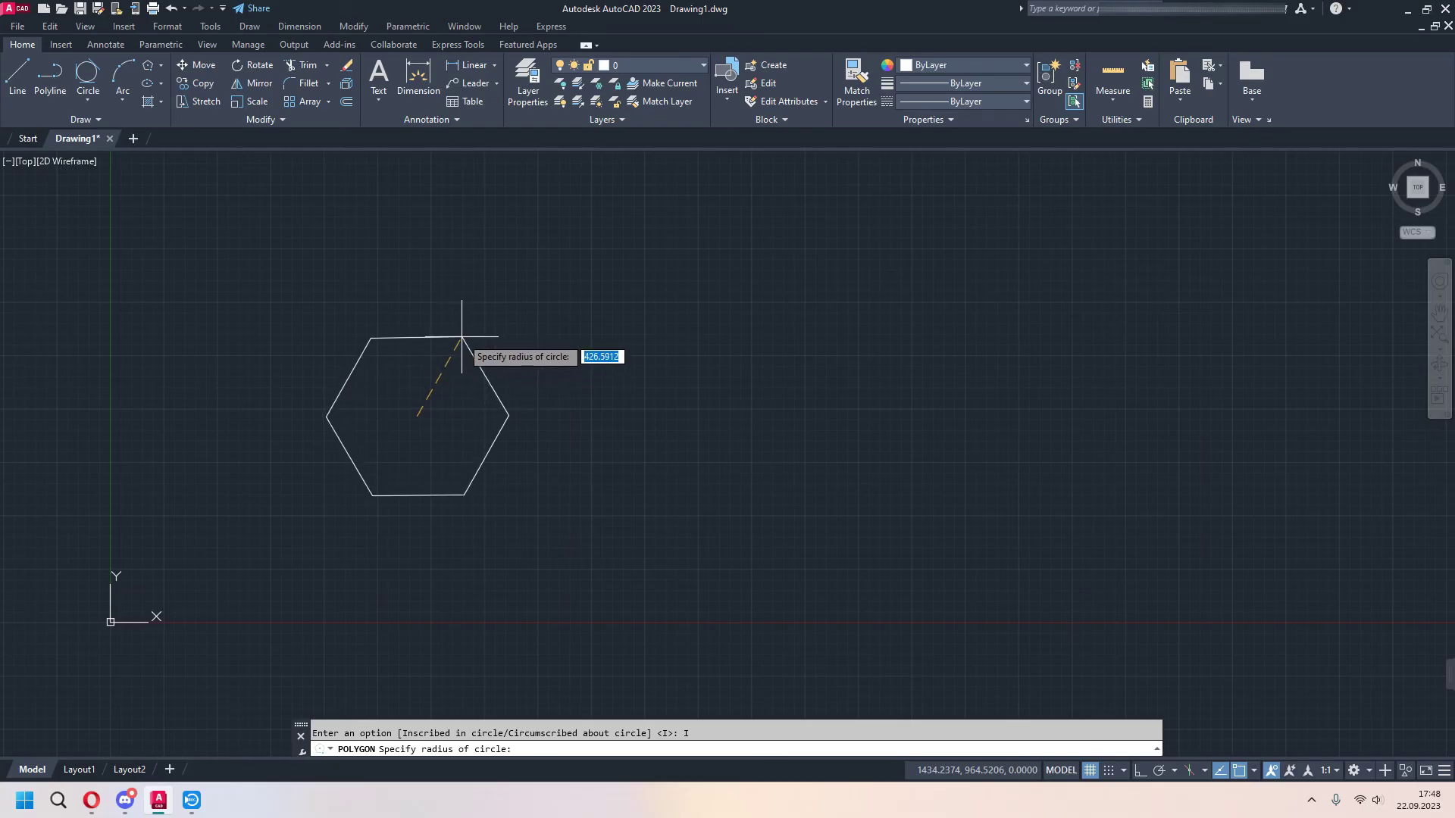
{"action": "type", "text": "400"}
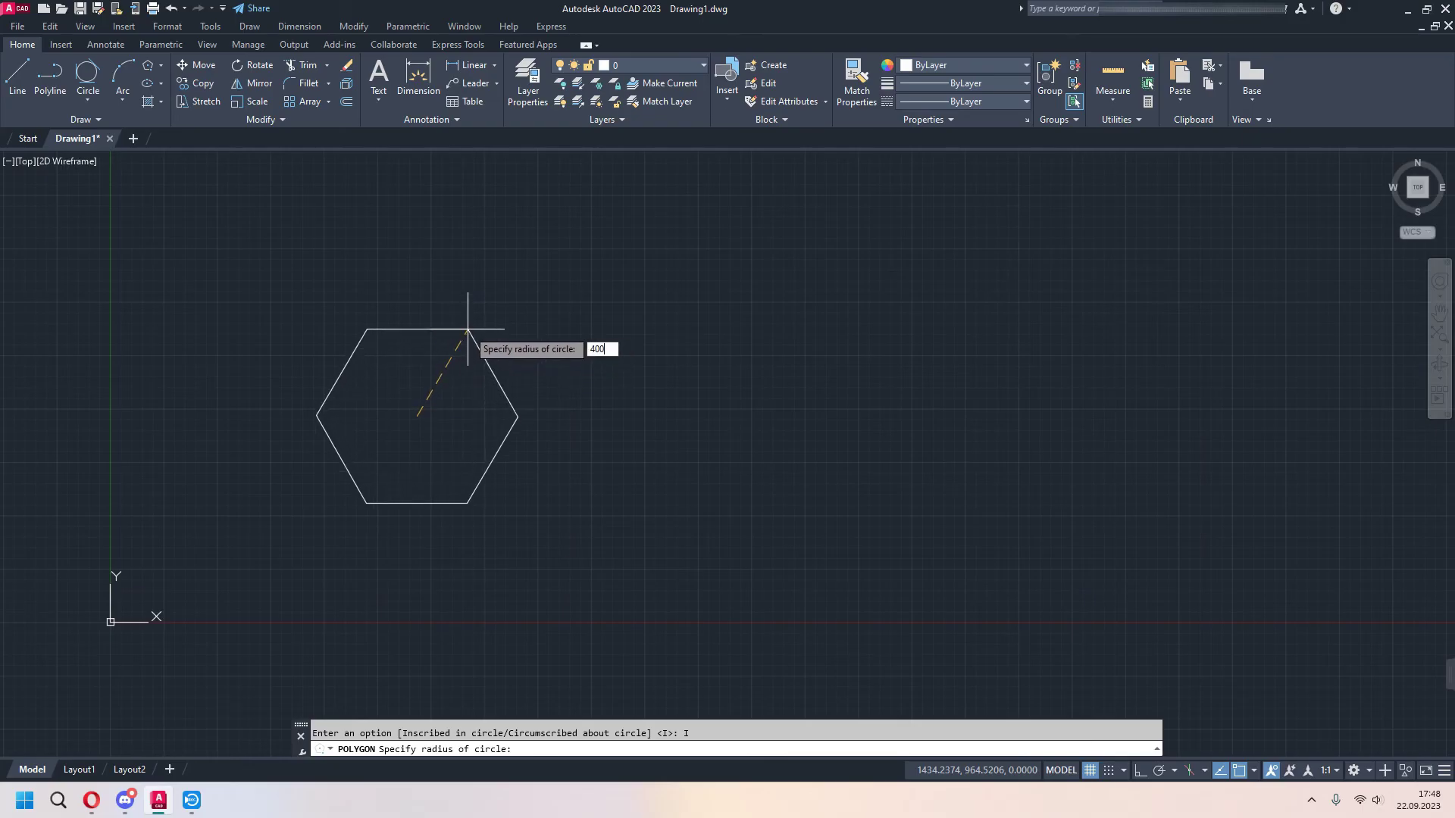
{"action": "key", "text": "Return"}
{"action": "scroll", "coordinate": [514, 413], "scroll_direction": "up", "scroll_amount": 2}
{"action": "middle_click_drag", "start_coordinate": [576, 417], "coordinate": [778, 407]}
{"action": "left_click", "coordinate": [89, 99]}
{"action": "left_click", "coordinate": [121, 129]}
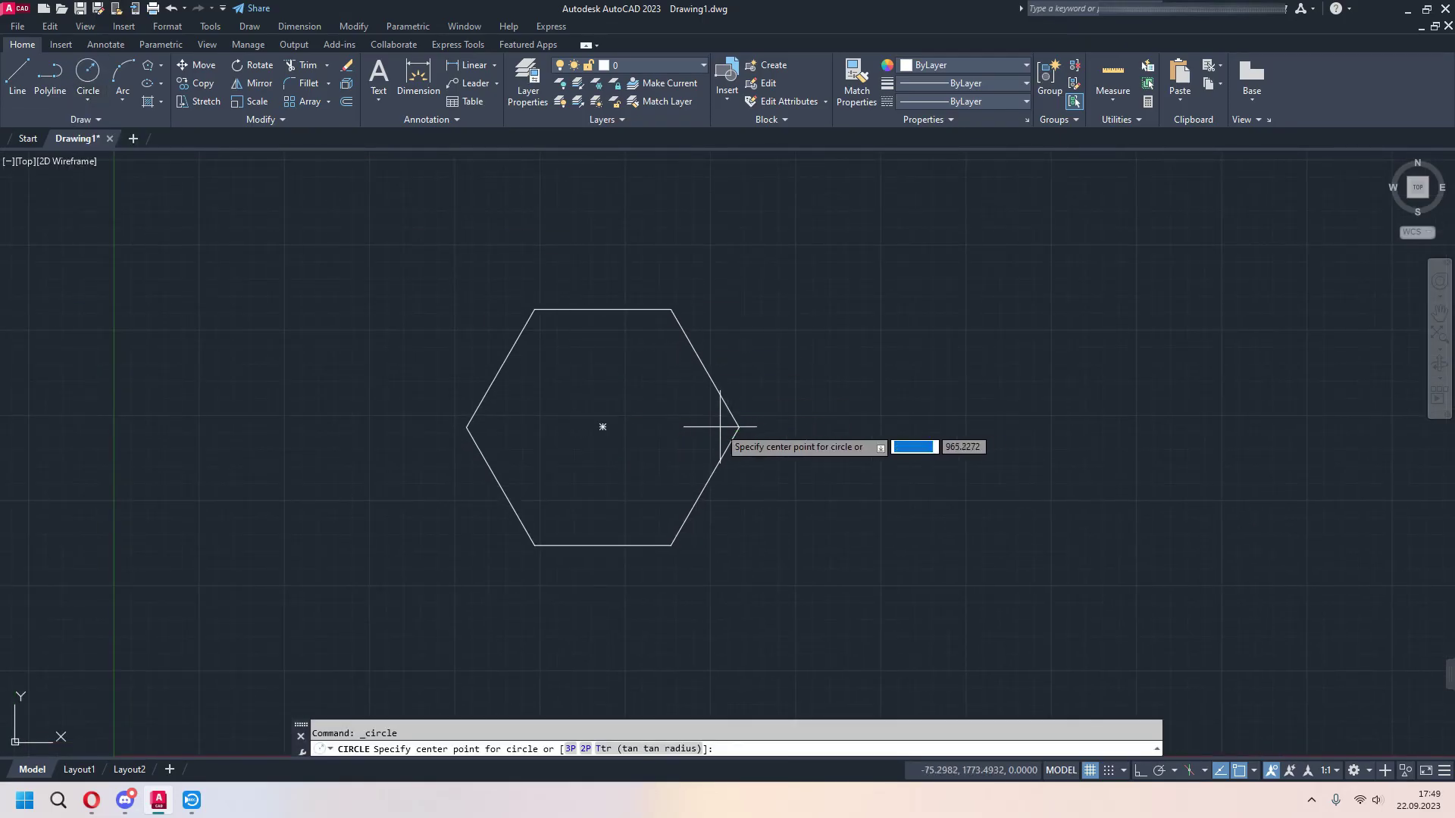
Draw a radius-400 circle centred on the hexagon, passing through its six corners.
{"action": "left_click", "coordinate": [603, 427]}
{"action": "type", "text": "400"}
{"action": "key", "text": "Return"}
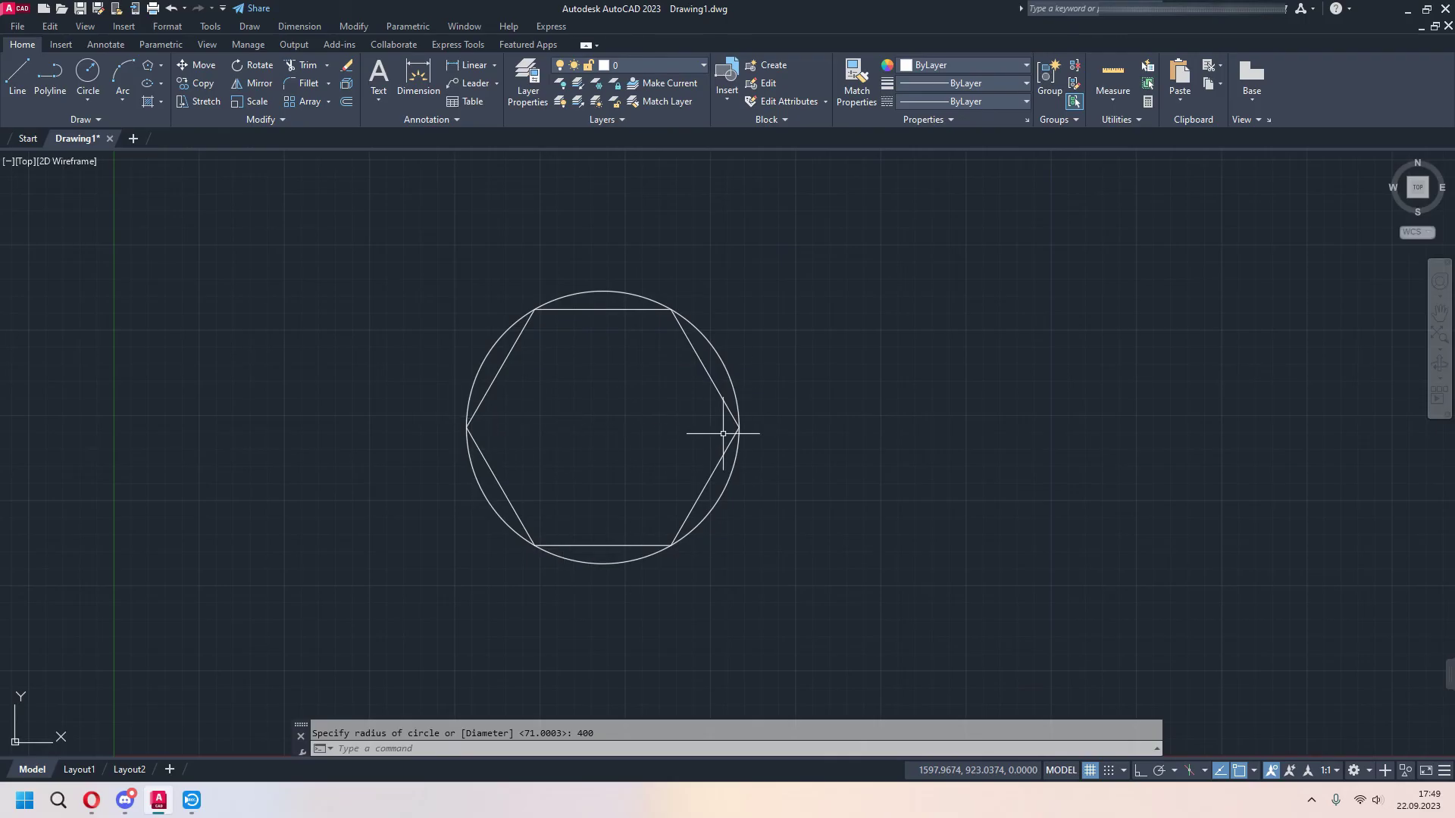
{"action": "middle_click_drag", "start_coordinate": [749, 465], "coordinate": [644, 472]}
{"action": "middle_click_drag", "start_coordinate": [758, 505], "coordinate": [610, 512]}
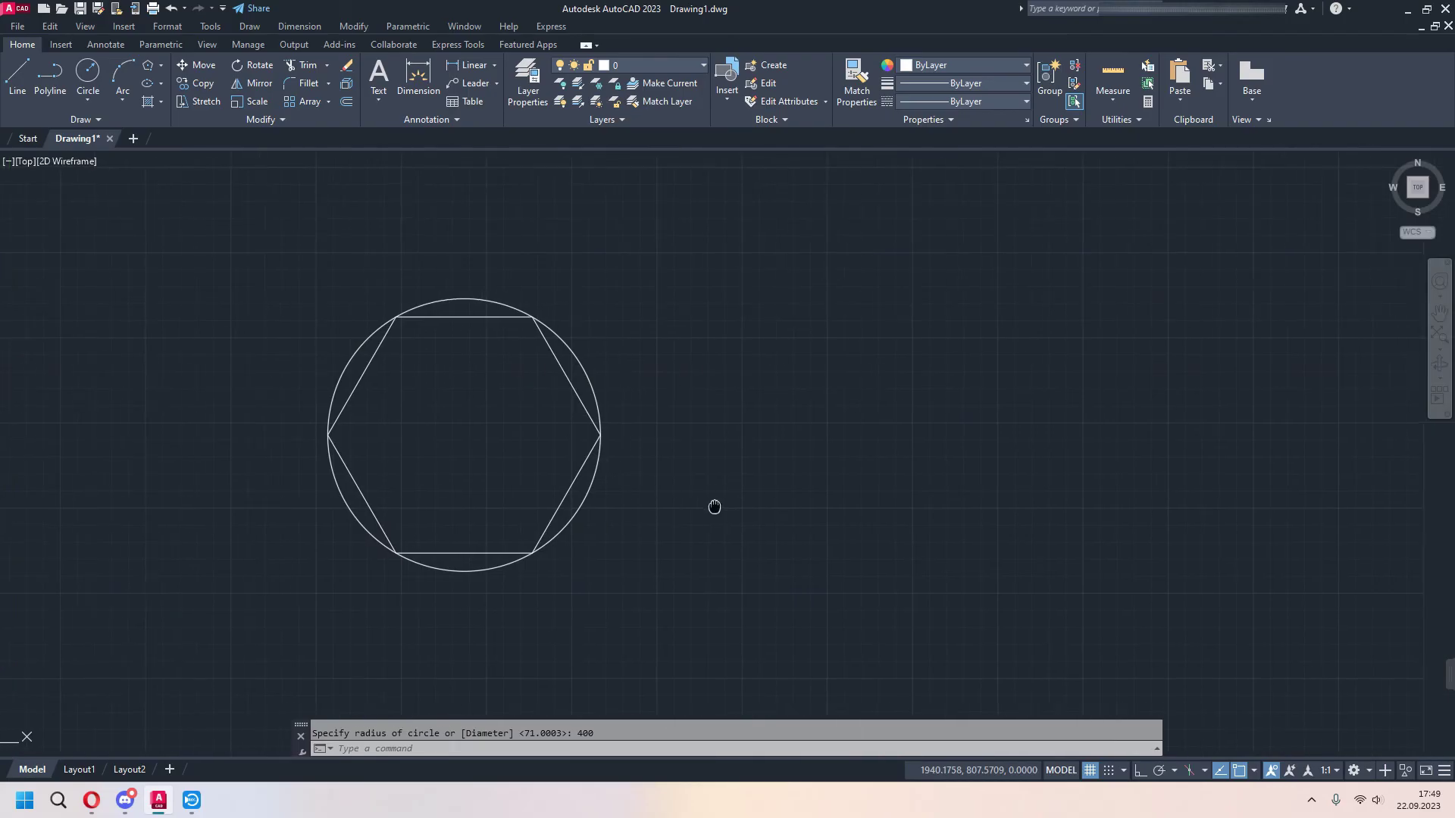
{"action": "left_click", "coordinate": [161, 68]}
{"action": "left_click", "coordinate": [175, 120]}
Draw a six-sided polygon circumscribed with radius 400, centred right of the first hexagon.
{"action": "middle_click_drag", "start_coordinate": [730, 493], "coordinate": [604, 484]}
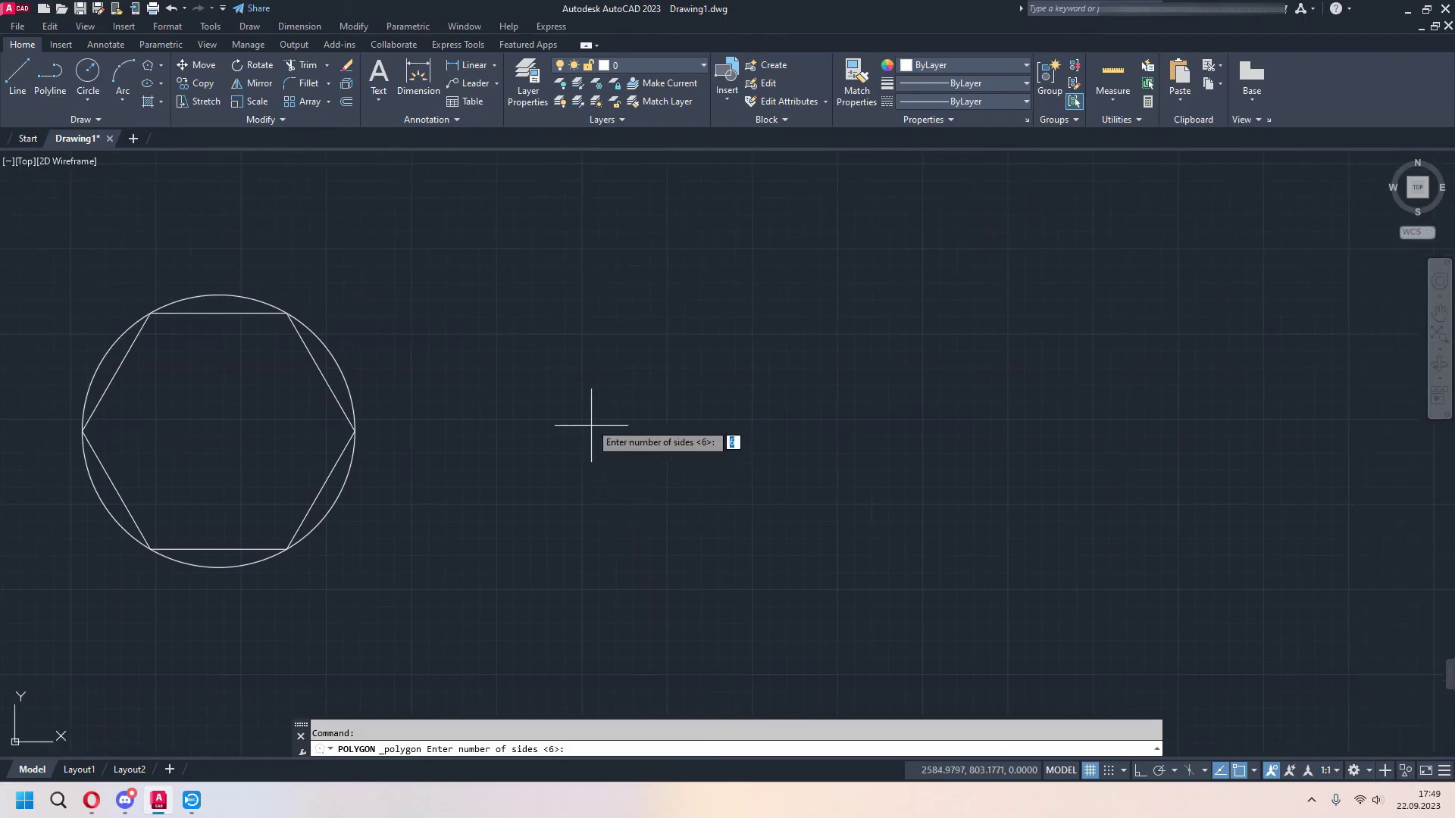
{"action": "key", "text": "Return"}
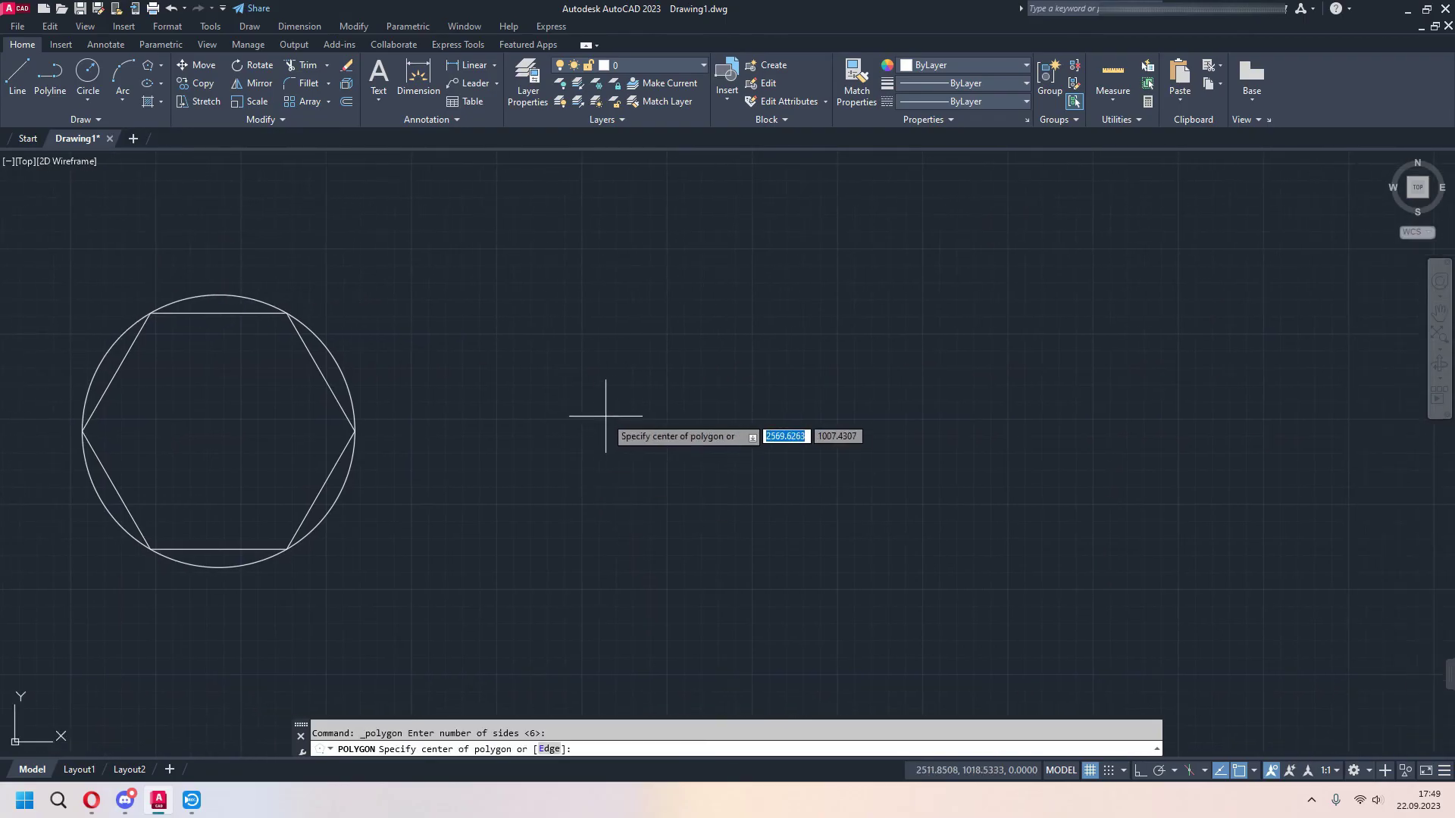
{"action": "left_click", "coordinate": [603, 419]}
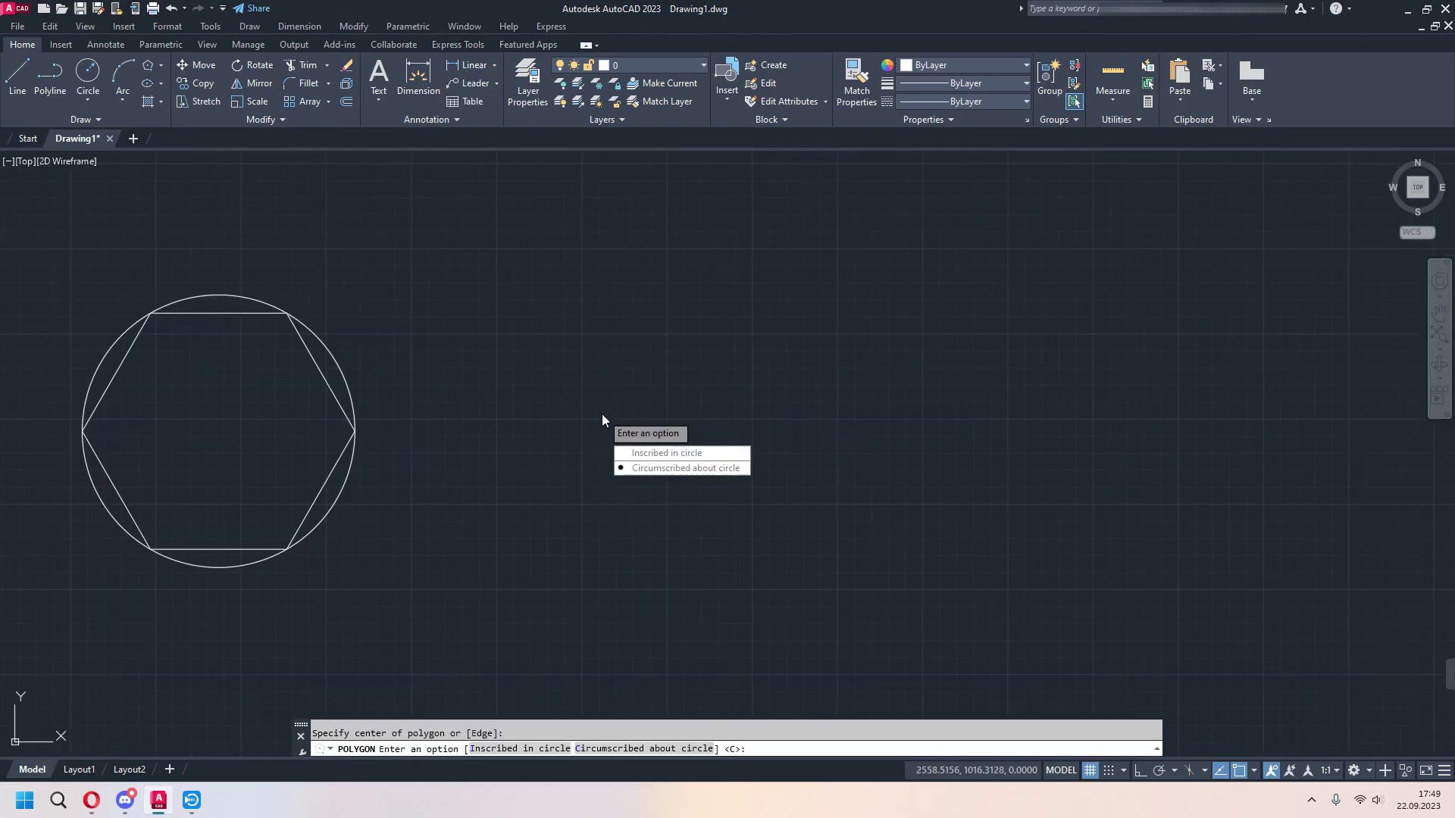
{"action": "left_click", "coordinate": [676, 469]}
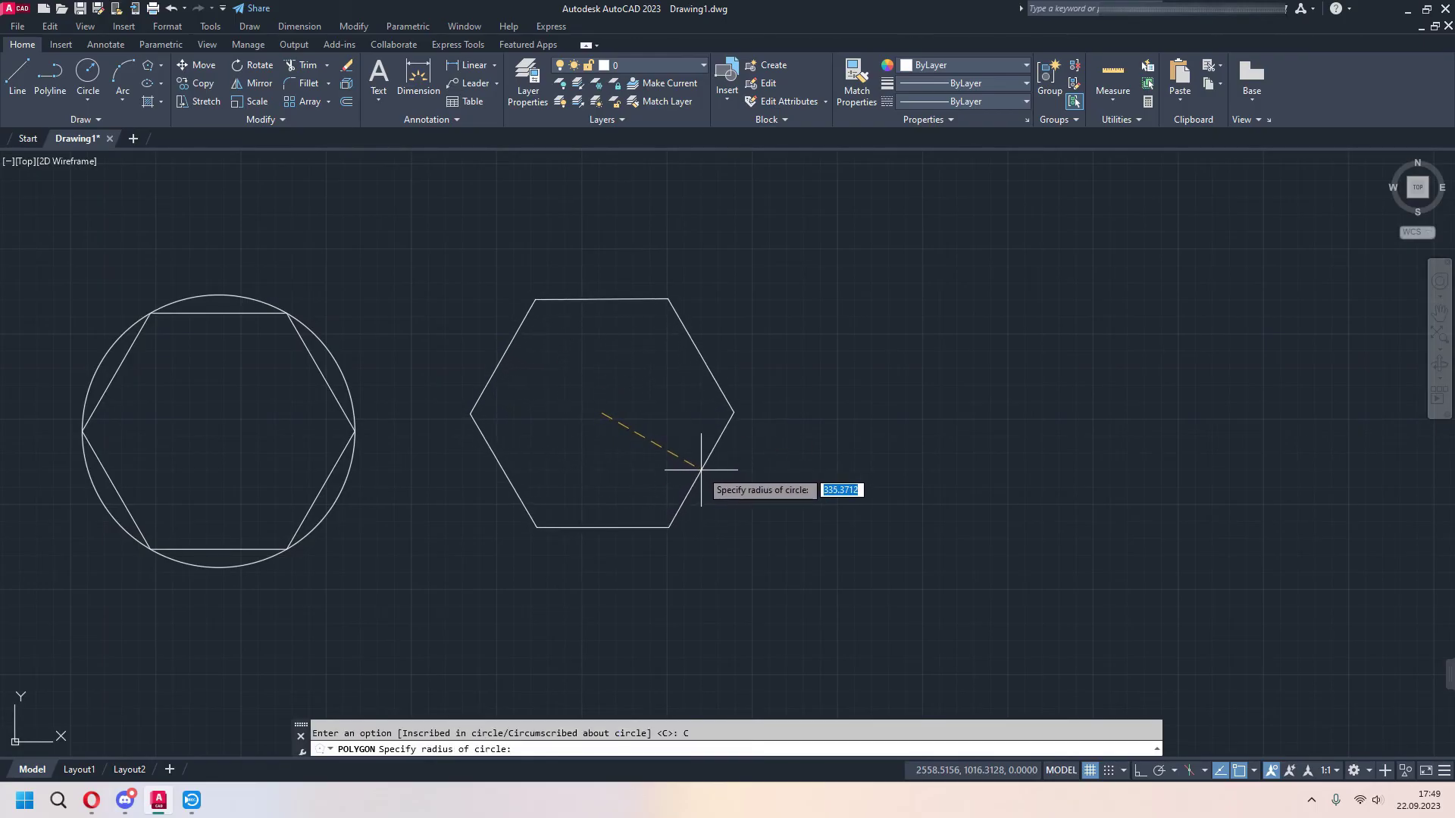
{"action": "type", "text": "400"}
{"action": "key", "text": "Return"}
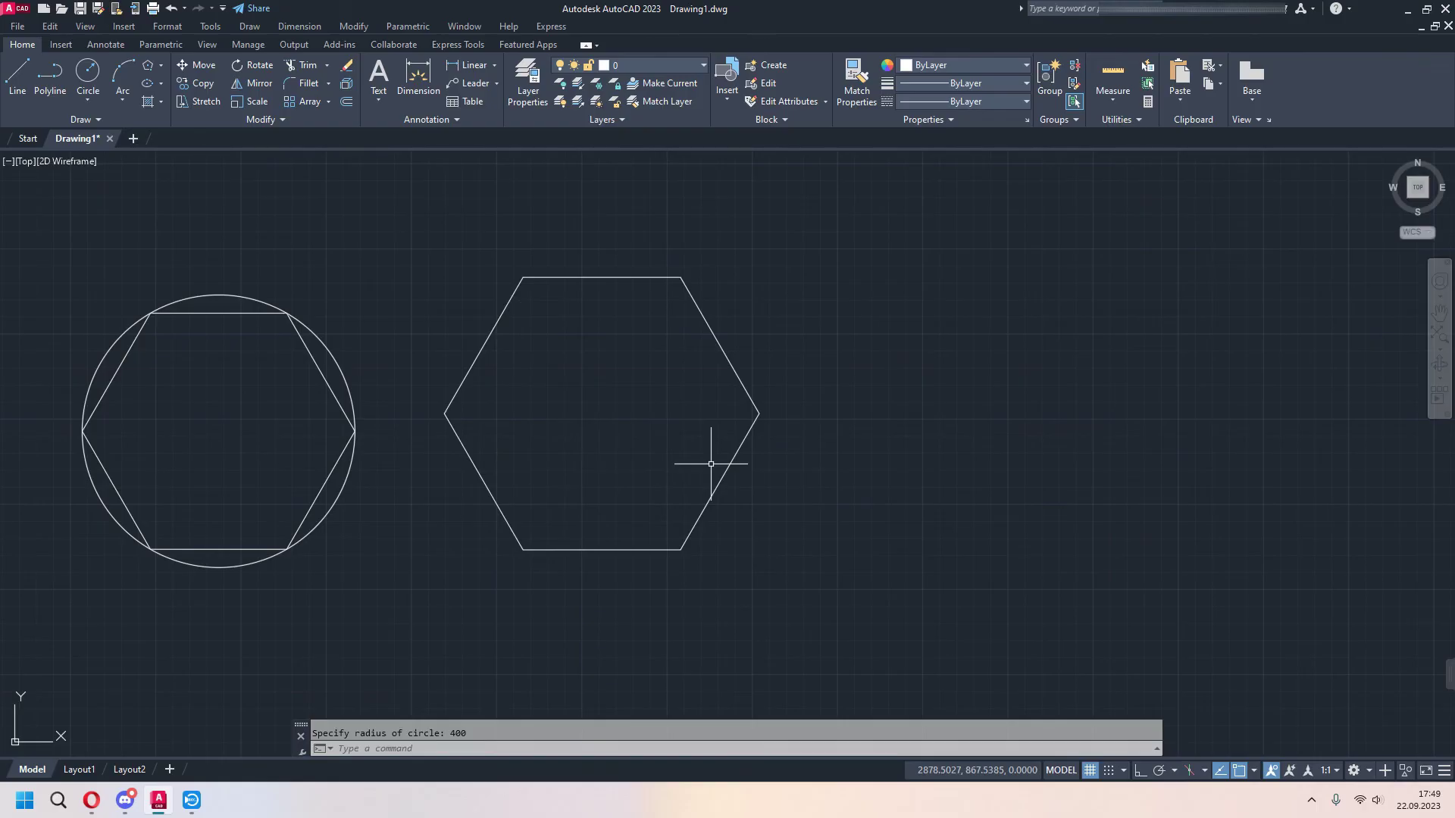
{"action": "left_click", "coordinate": [94, 78]}
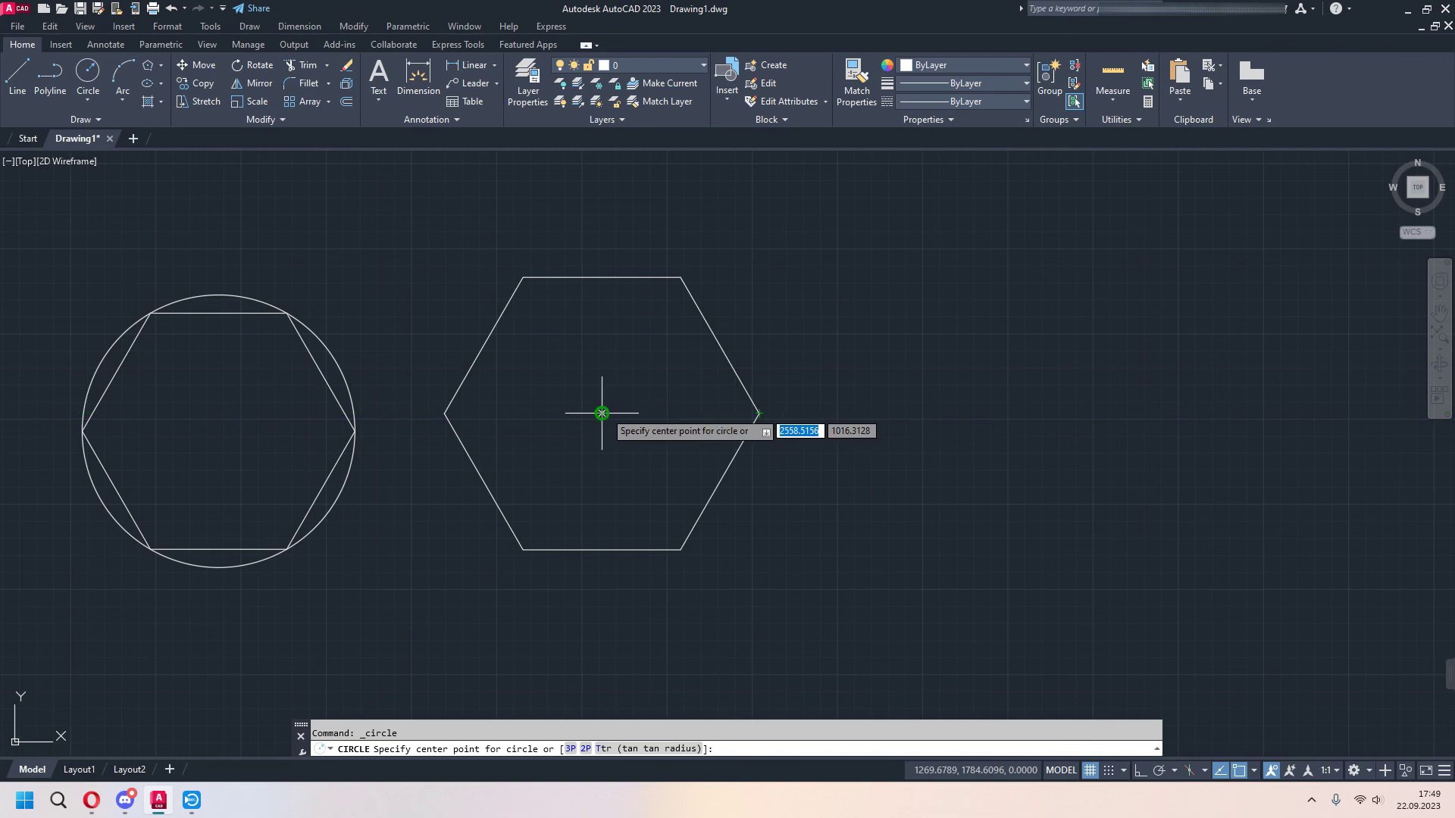
Place a radius-400 circle at the right hexagon's centre, touching all six sides.
{"action": "left_click", "coordinate": [602, 412]}
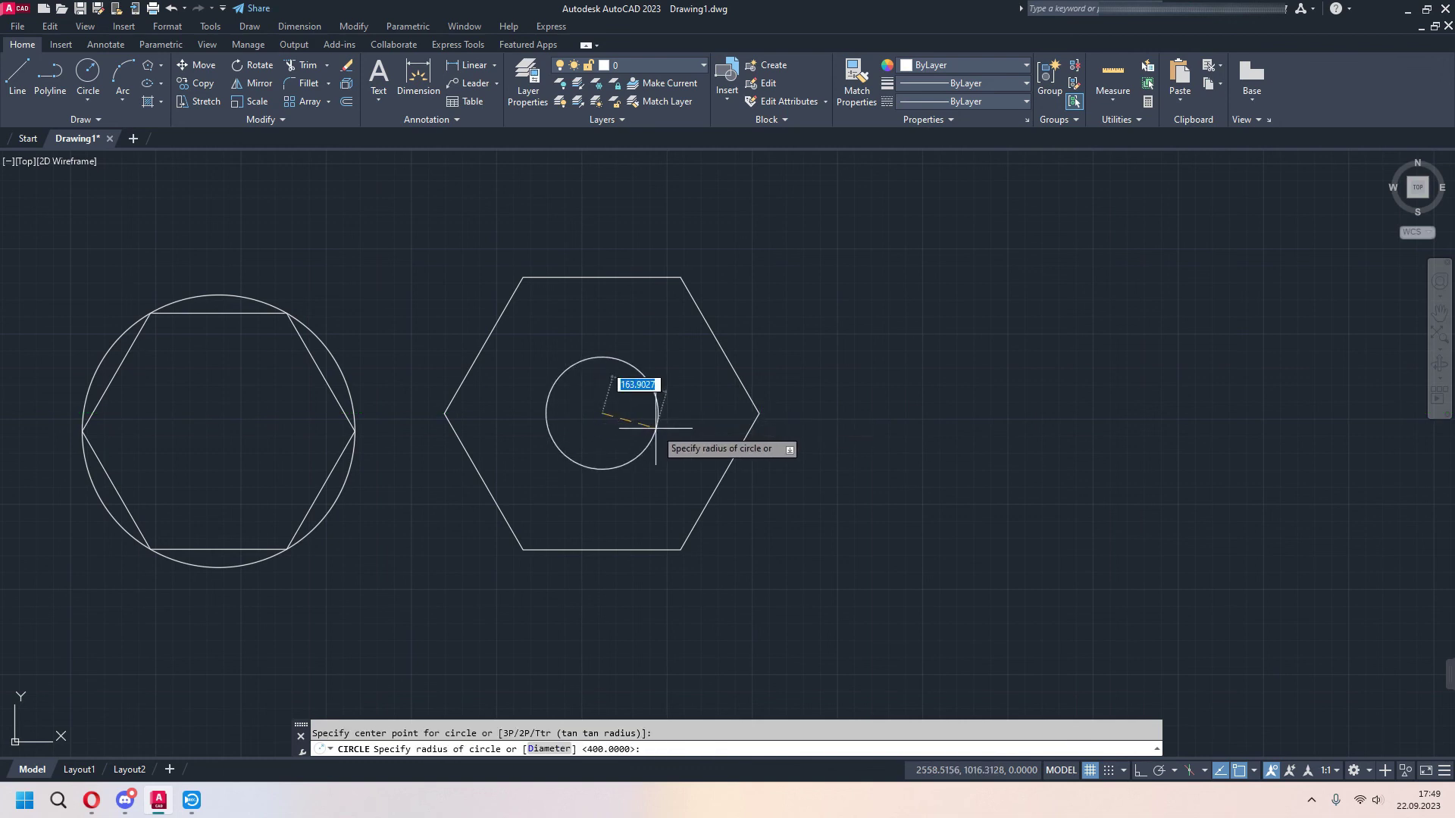
{"action": "key", "text": "Return"}
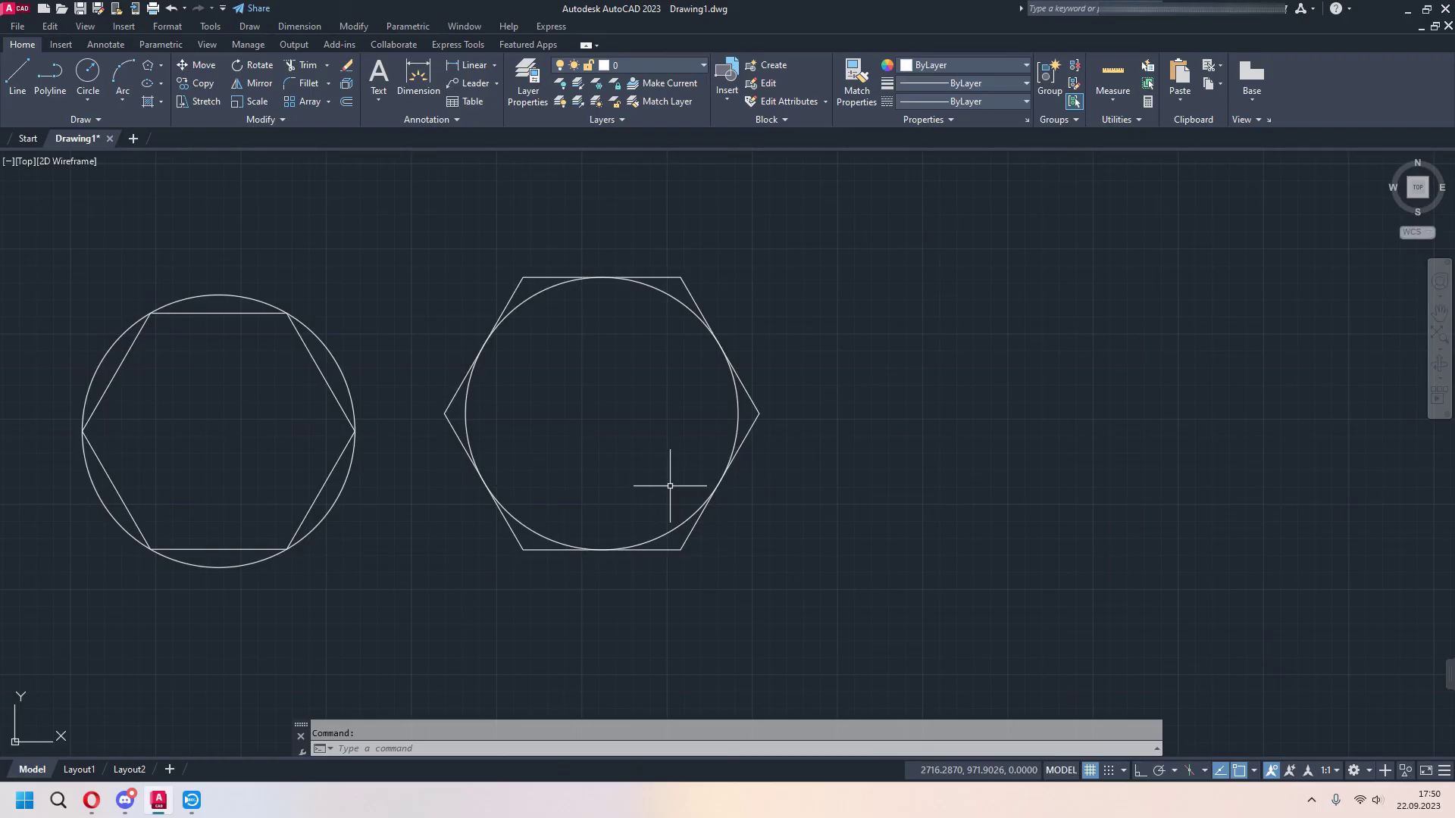
{"action": "scroll", "coordinate": [669, 485], "scroll_direction": "down", "scroll_amount": 2}
{"action": "middle_click_drag", "start_coordinate": [666, 494], "coordinate": [370, 479]}
{"action": "left_click", "coordinate": [149, 65]}
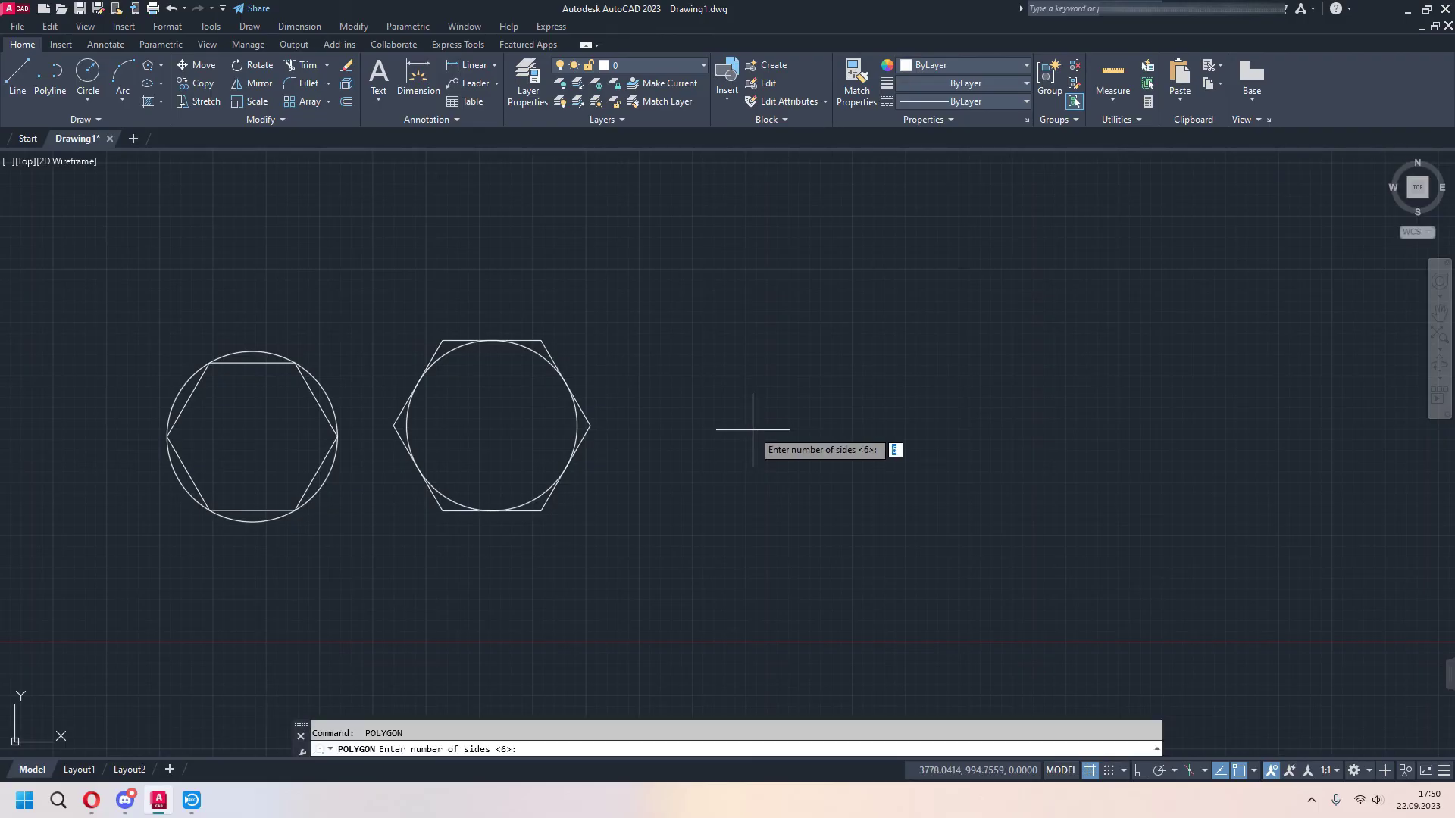
Draw a six-sided polygon by edge with a 400-long side, right of the others.
{"action": "key", "text": "Return"}
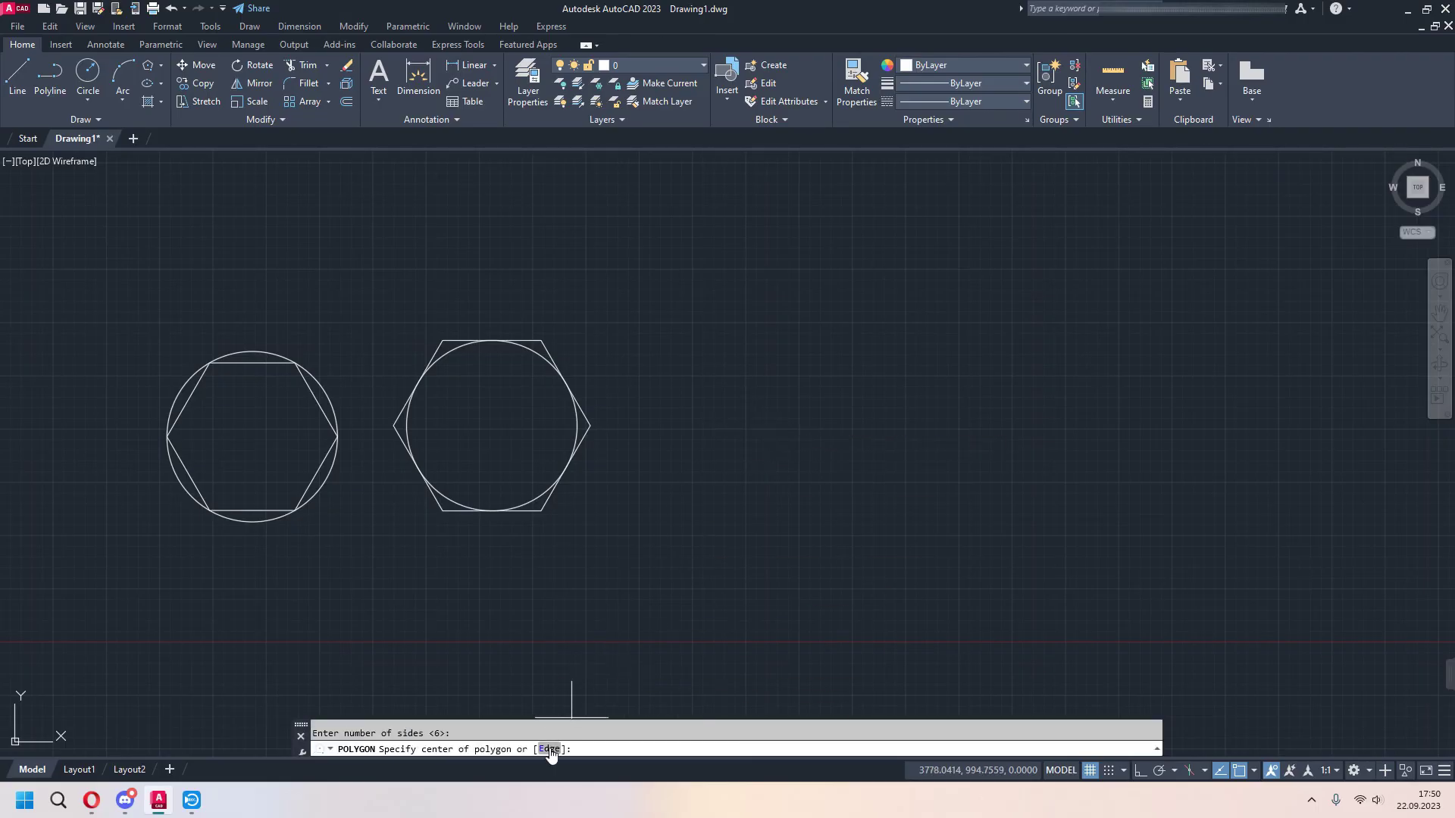
{"action": "left_click", "coordinate": [549, 749]}
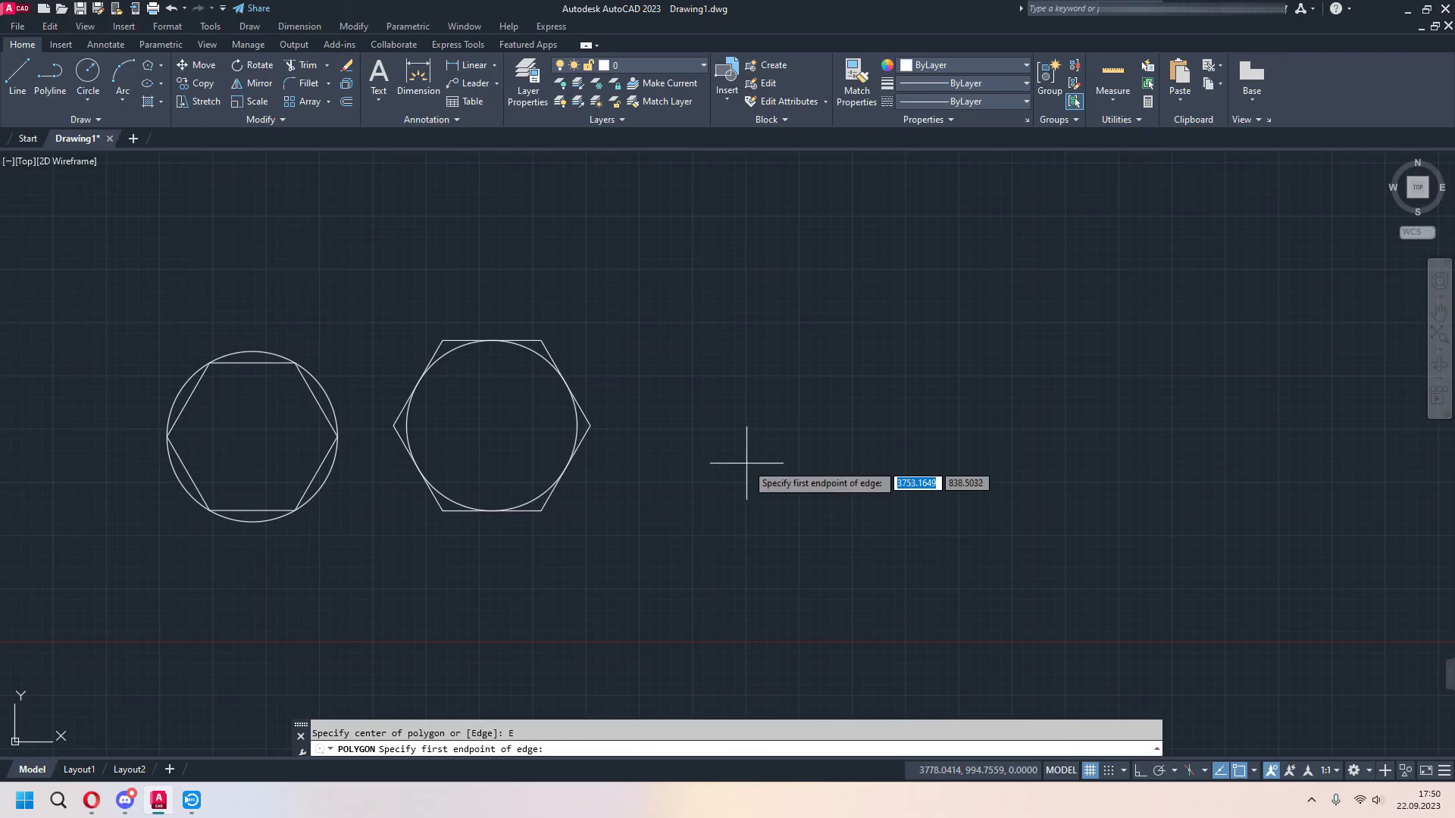
{"action": "left_click", "coordinate": [747, 462]}
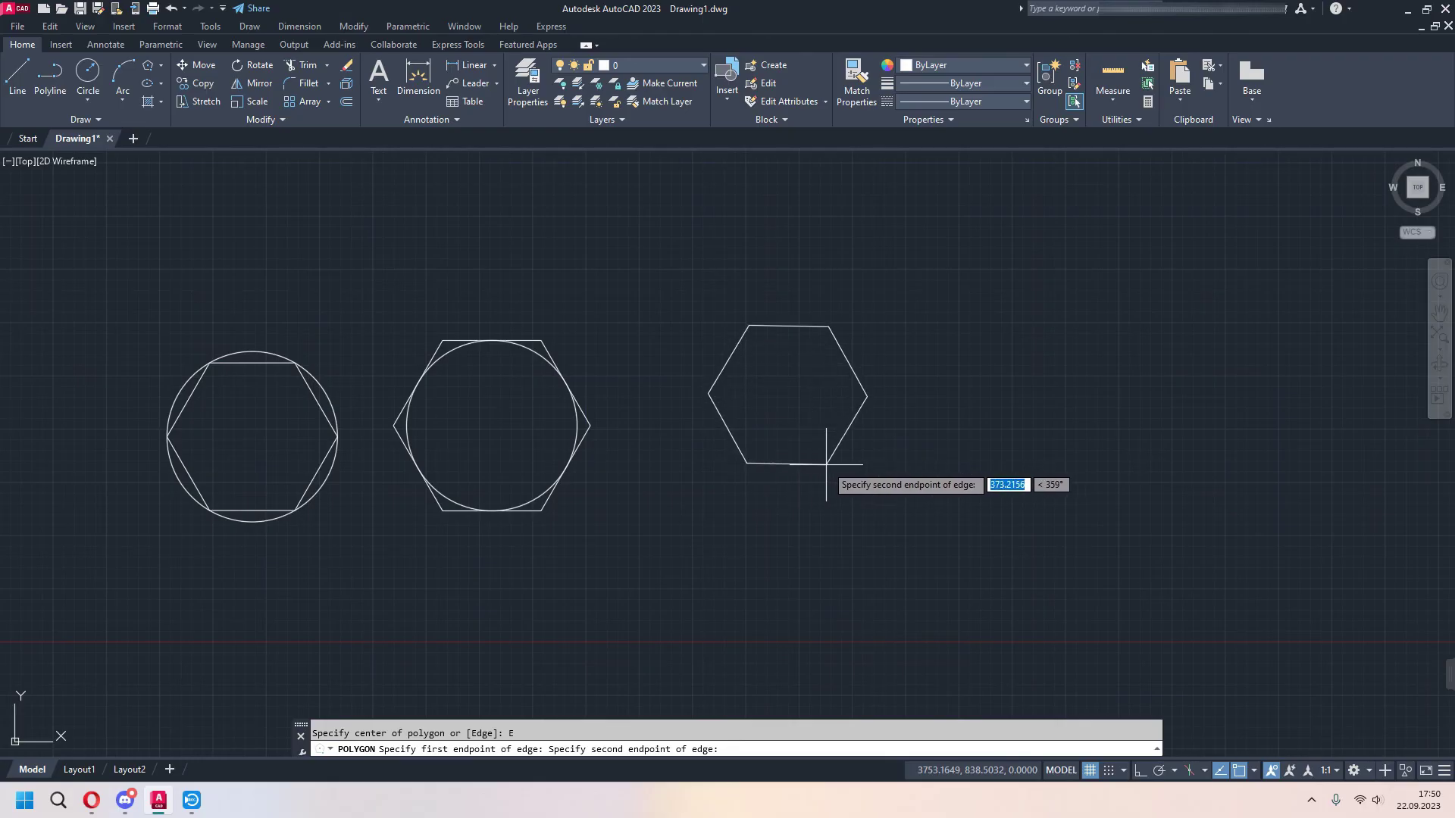
{"action": "type", "text": "400"}
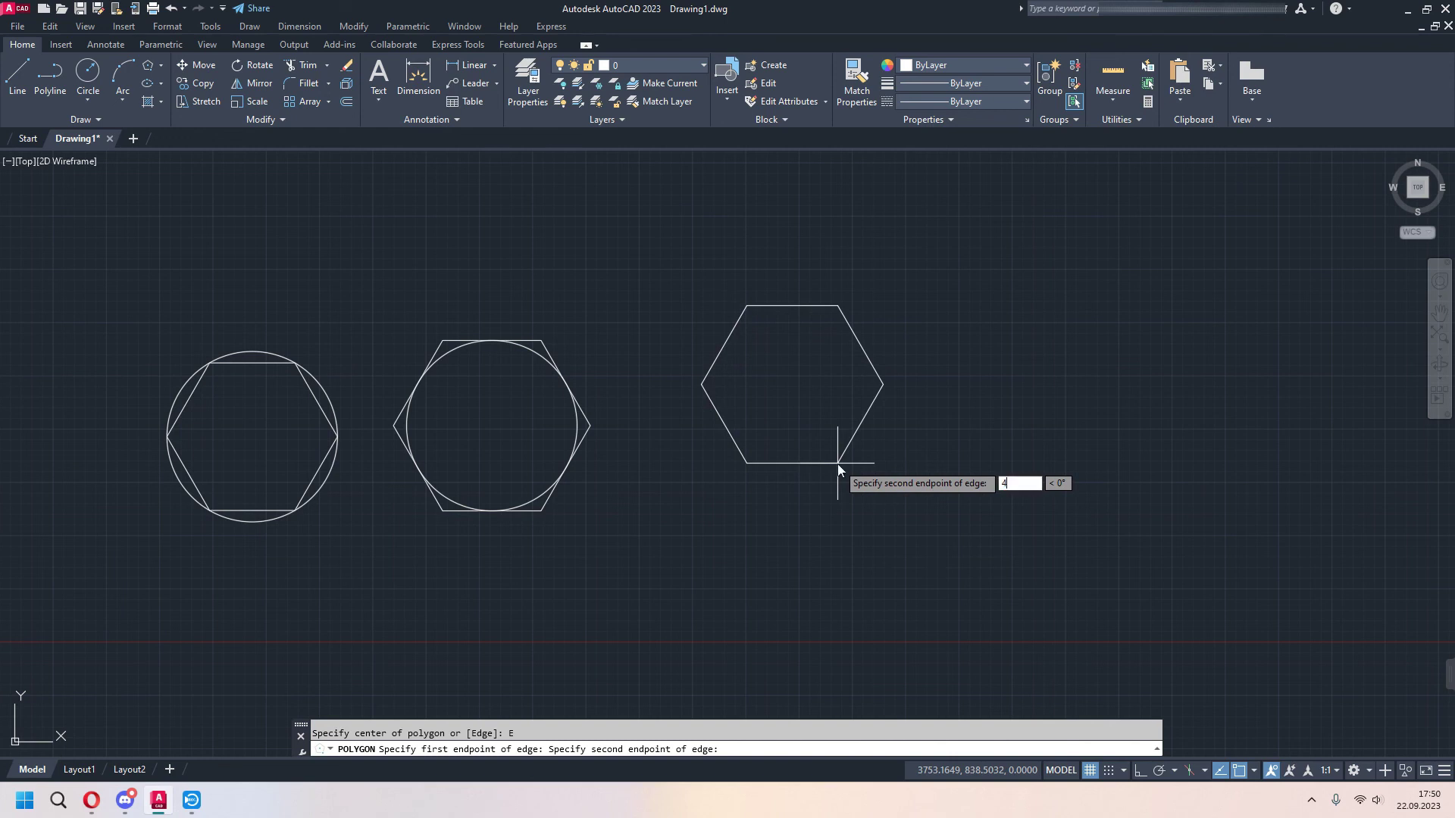
{"action": "key", "text": "Return"}
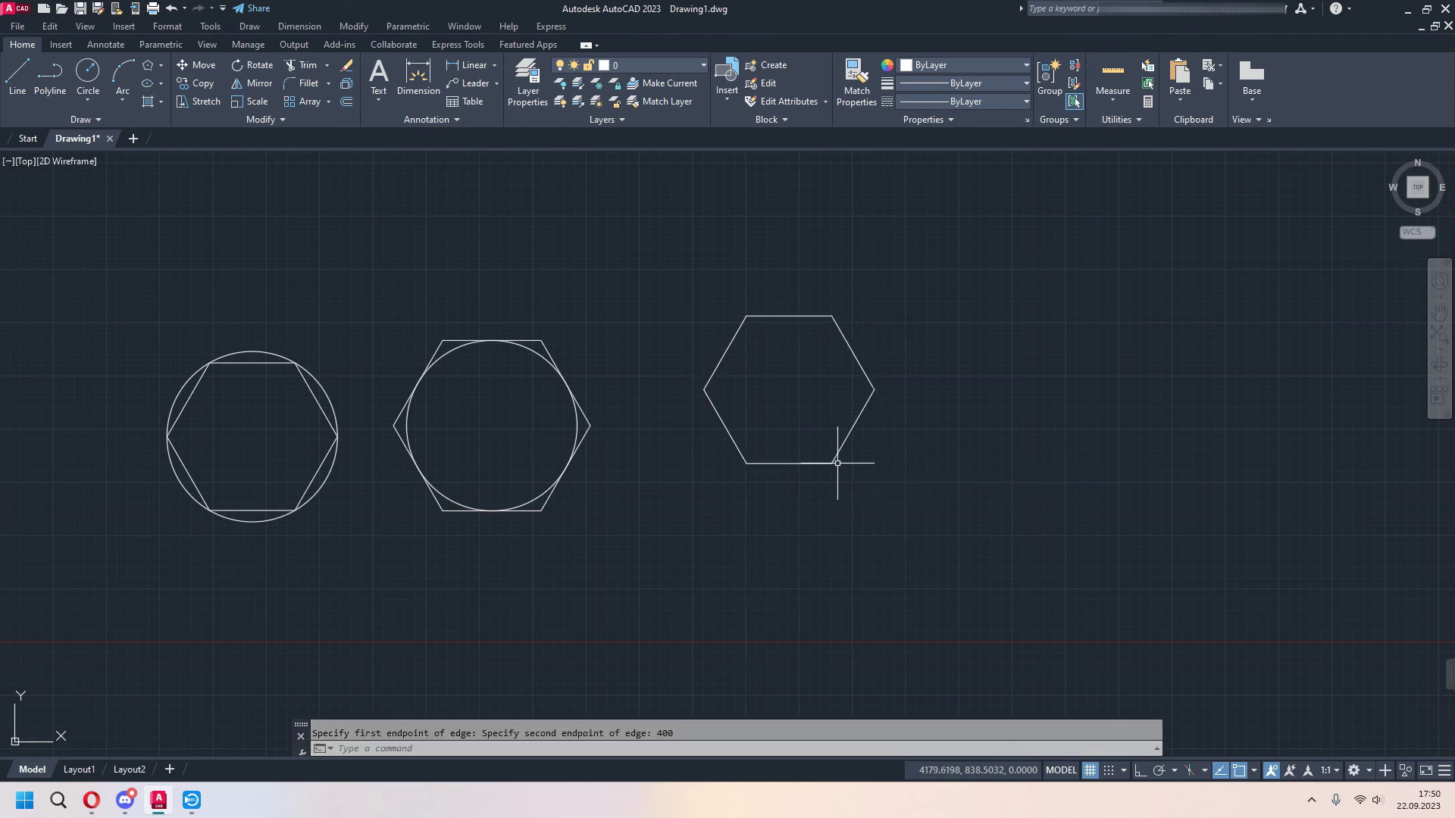